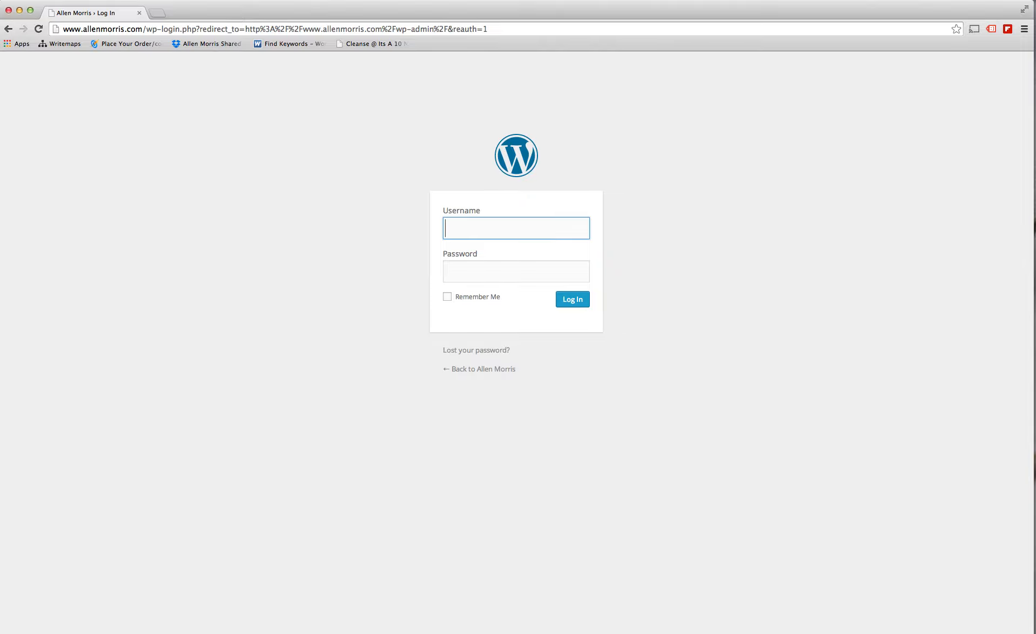
Log in to the Allen Morris WordPress admin by entering the account username and password.
{"action": "type", "text": "de"}
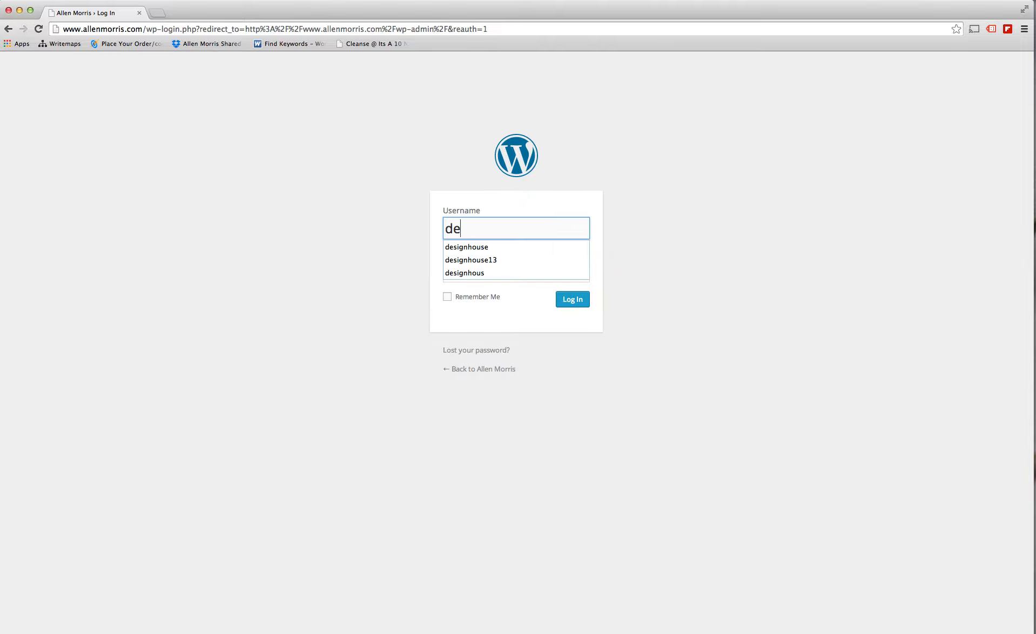
{"action": "type", "text": "signhouse"}
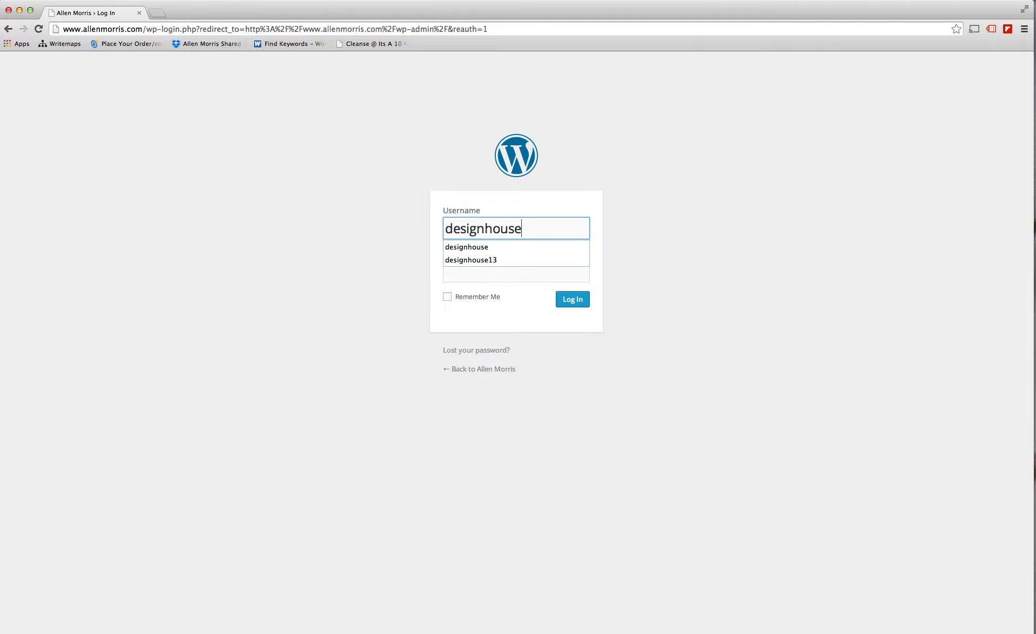
{"action": "left_click", "coordinate": [455, 277]}
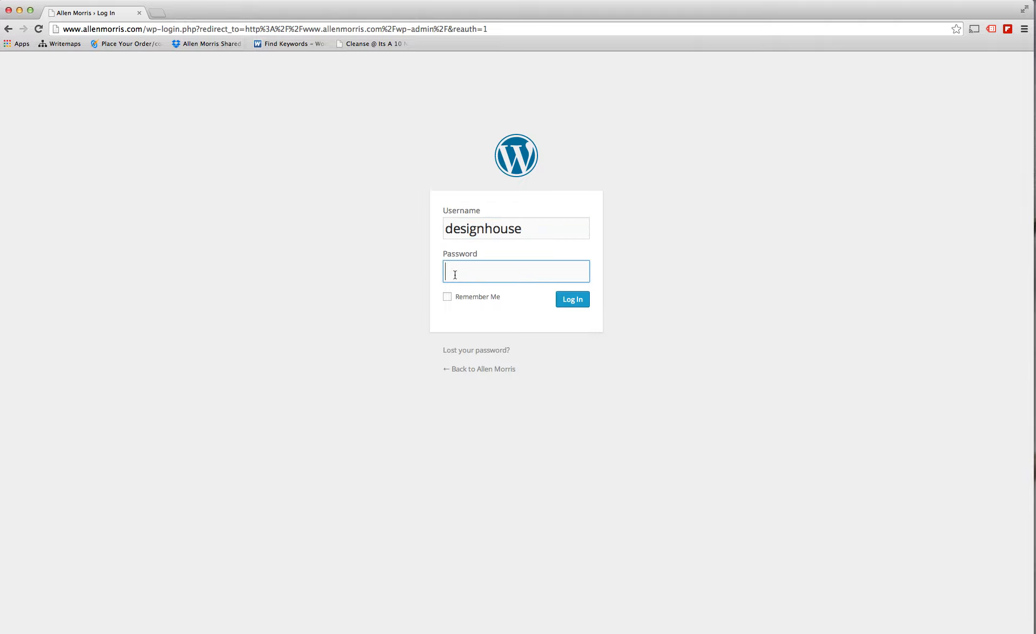
{"action": "type", "text": "••••••••••••••••••••••••"}
{"action": "left_click", "coordinate": [573, 300]}
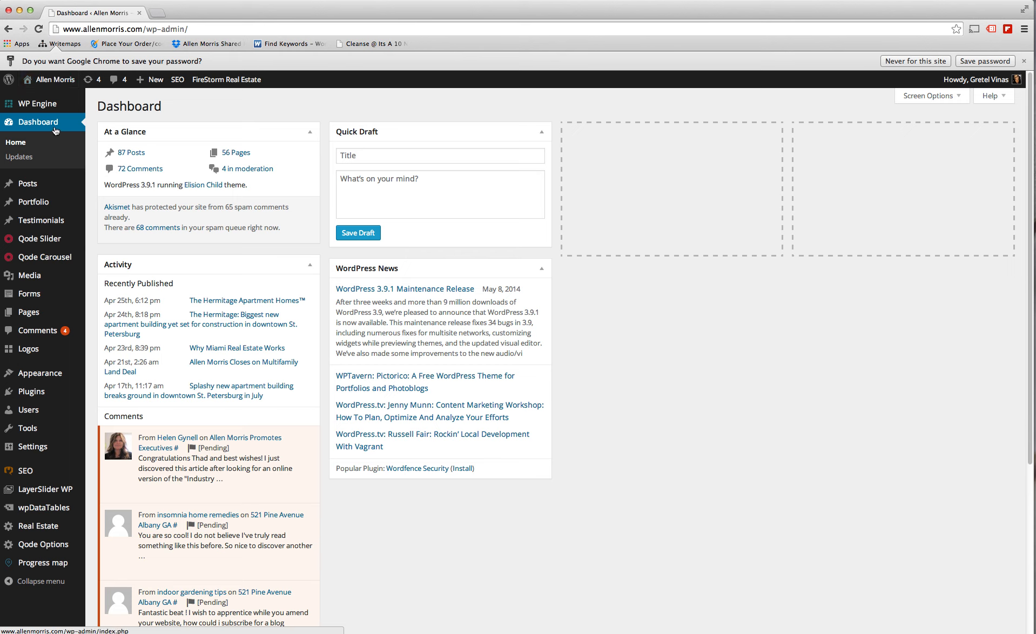
Open the list of all registered users.
{"action": "mouse_move", "coordinate": [54, 310]}
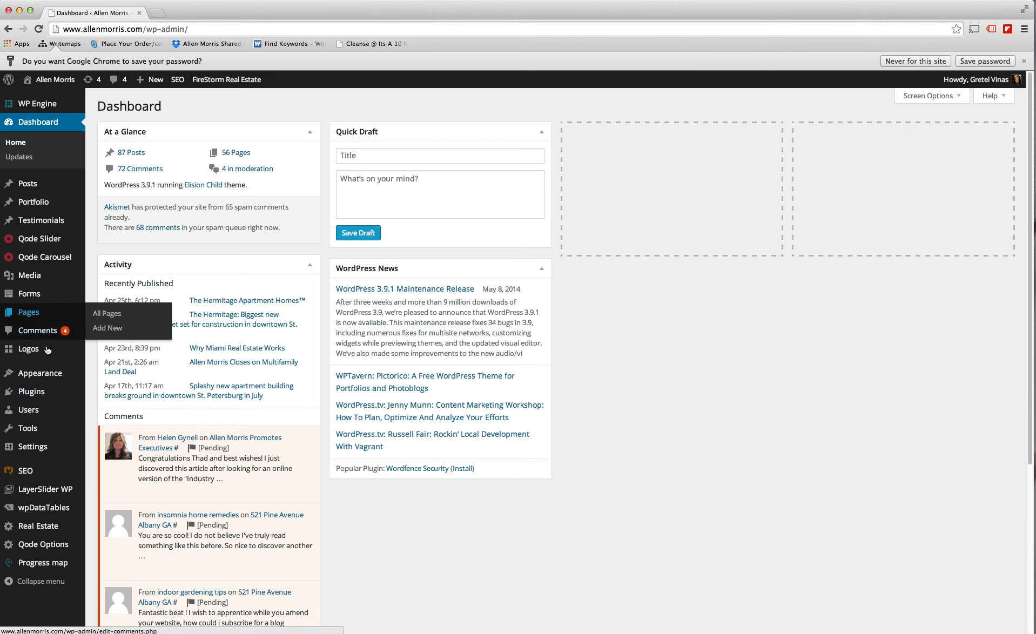
{"action": "mouse_move", "coordinate": [49, 400]}
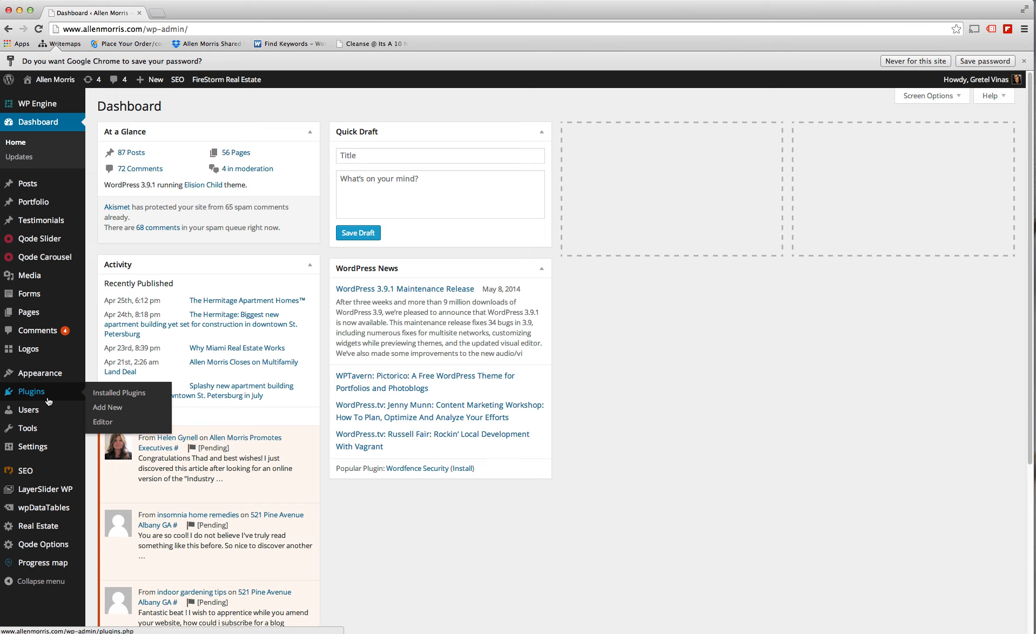
{"action": "mouse_move", "coordinate": [83, 294]}
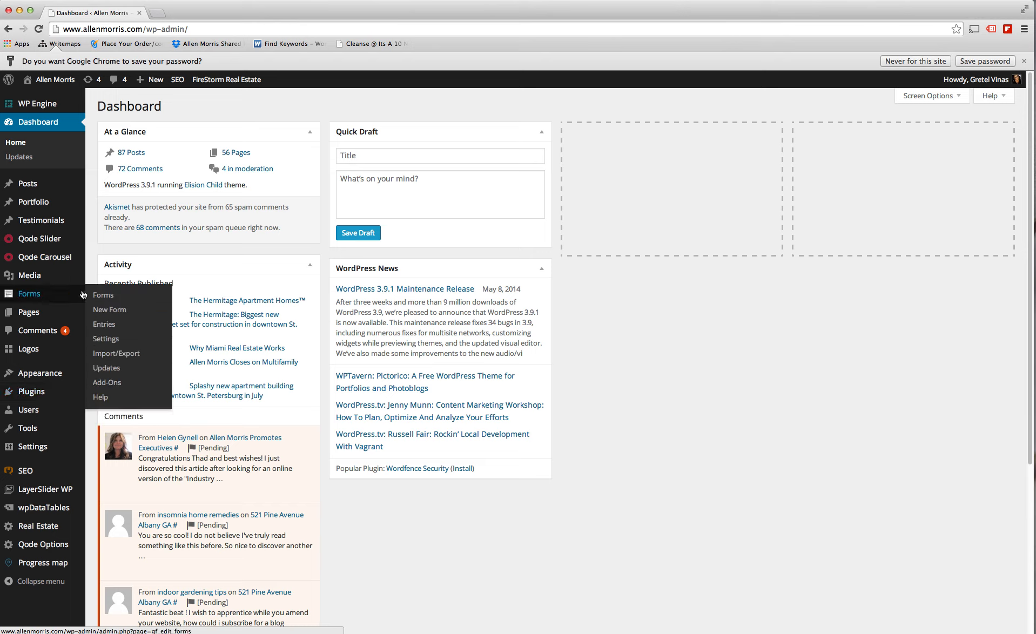
{"action": "left_click", "coordinate": [36, 413]}
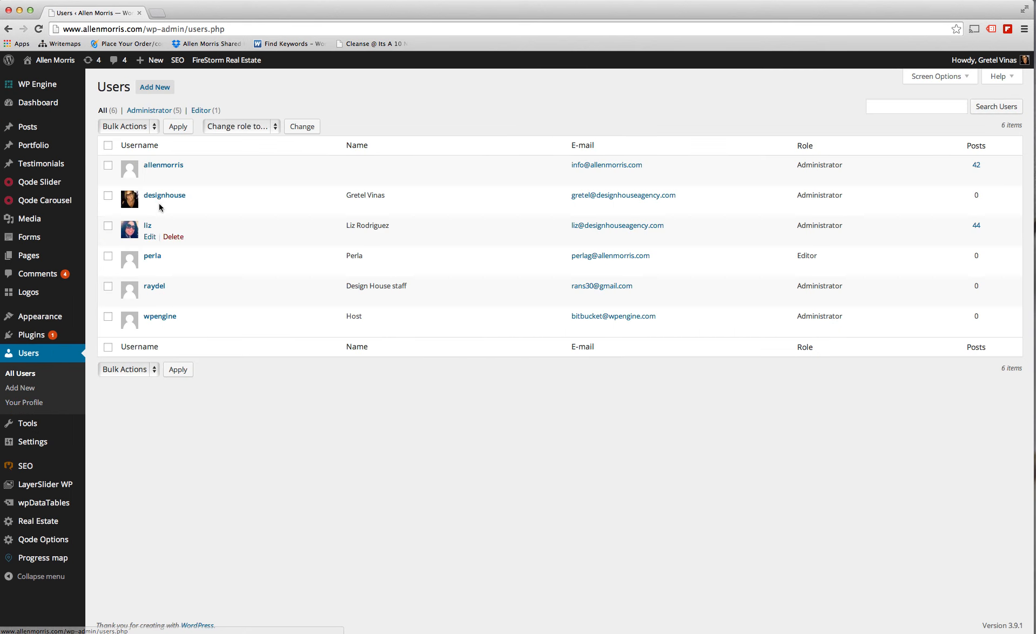
Select the account with the Editor role, examine the available role choices, and deselect it without changing the role.
{"action": "mouse_move", "coordinate": [165, 304]}
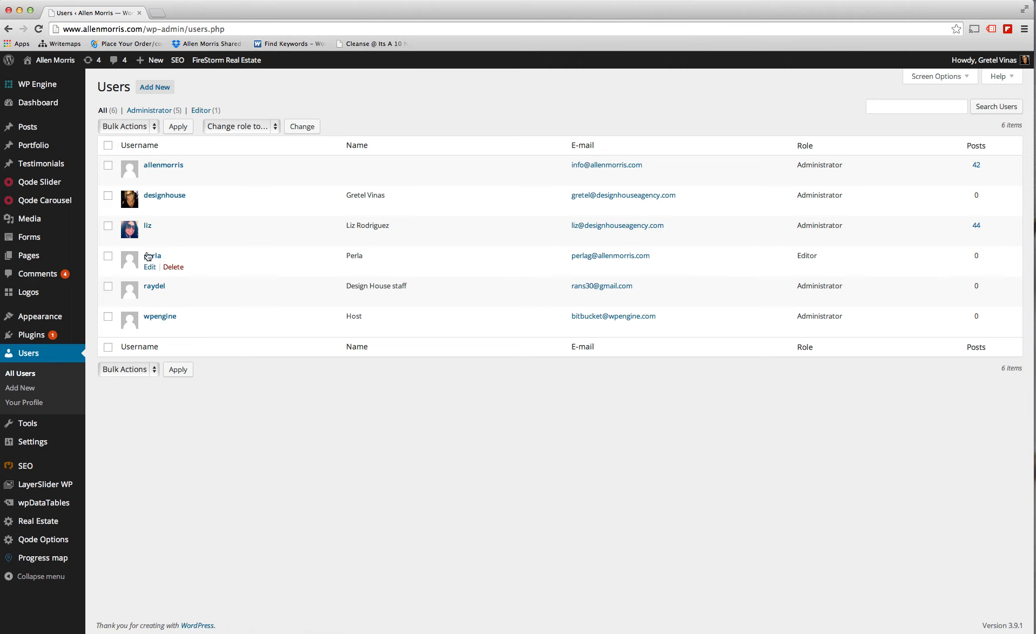
{"action": "left_click", "coordinate": [109, 257]}
{"action": "left_click", "coordinate": [257, 128]}
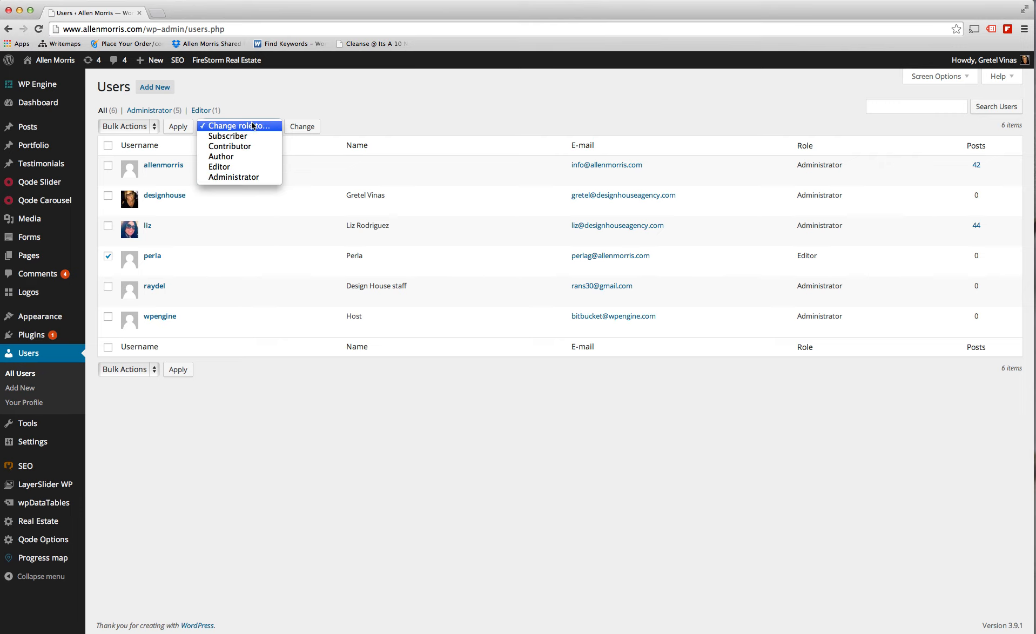
{"action": "left_click", "coordinate": [271, 92]}
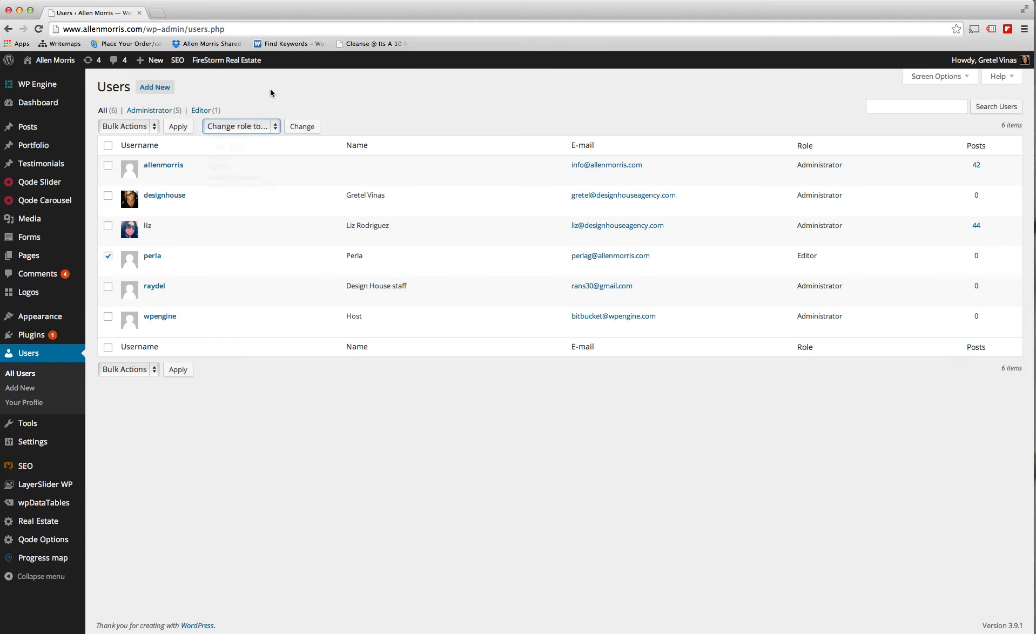
{"action": "left_click", "coordinate": [109, 257]}
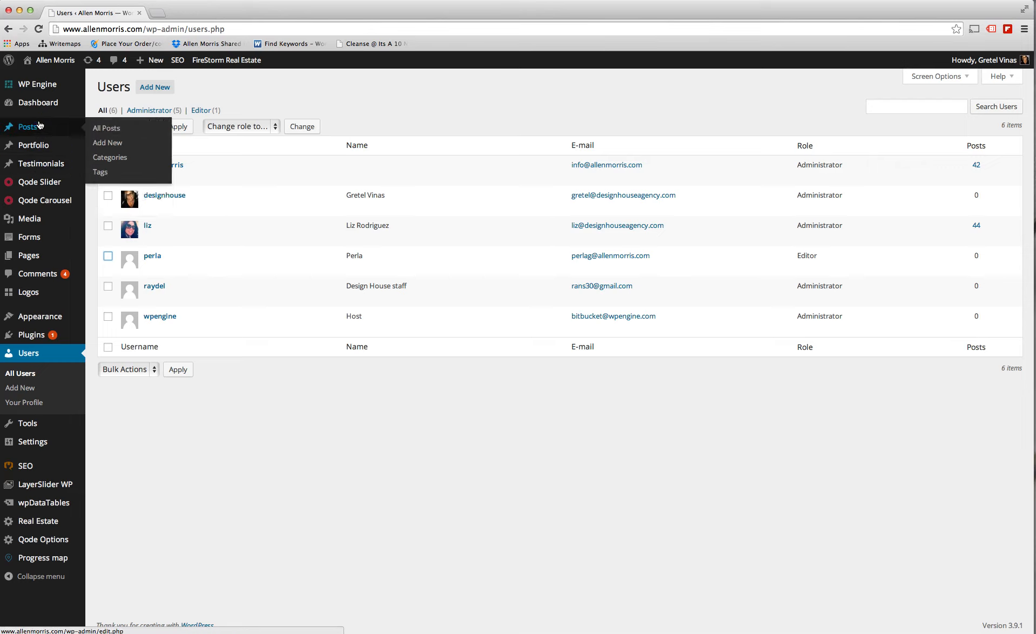
Visit the public site from the admin and show the account options for the logged-in user.
{"action": "mouse_move", "coordinate": [51, 63]}
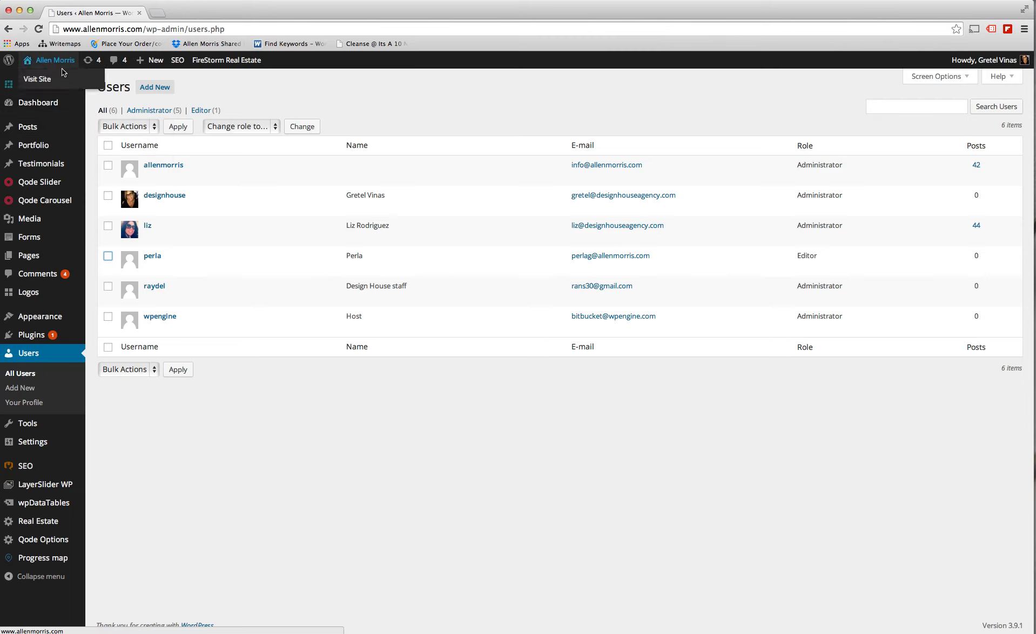
{"action": "left_click", "coordinate": [31, 79]}
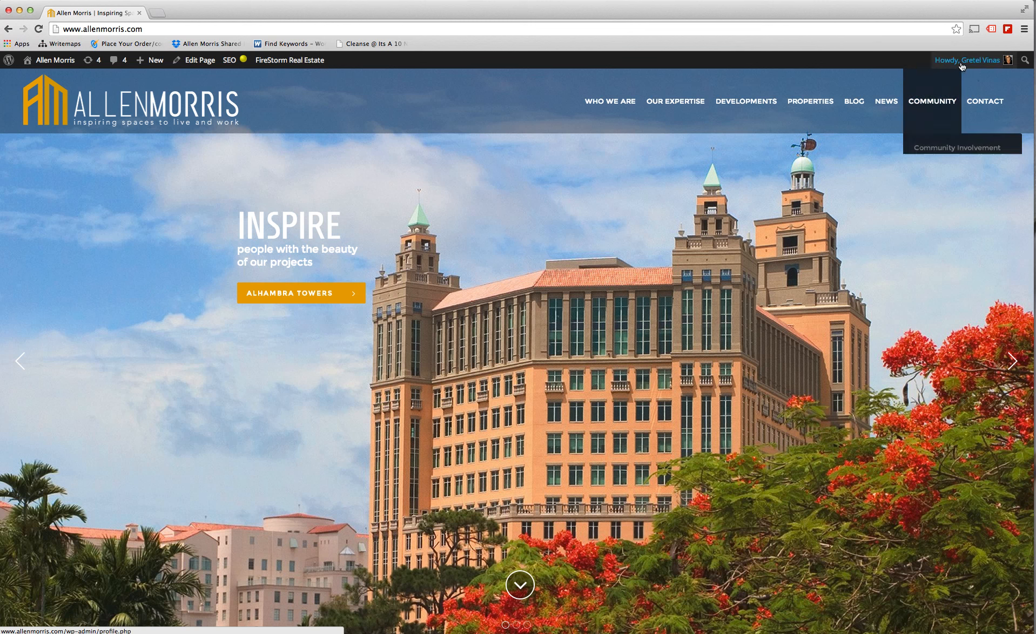
{"action": "mouse_move", "coordinate": [965, 63]}
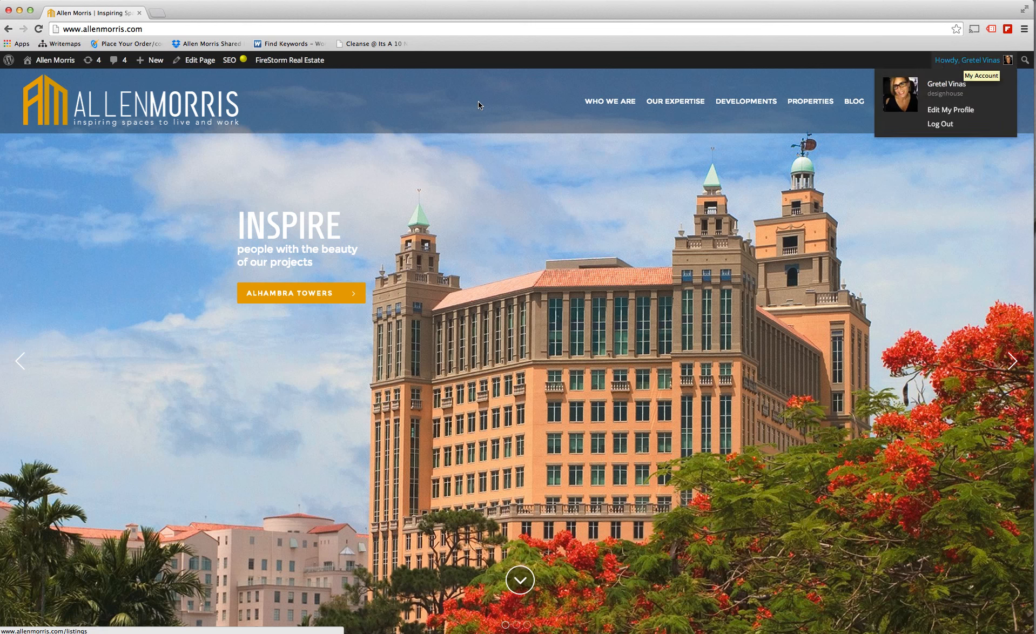
Return from the public site to the dashboard and open the WordPress updates page.
{"action": "mouse_move", "coordinate": [57, 61]}
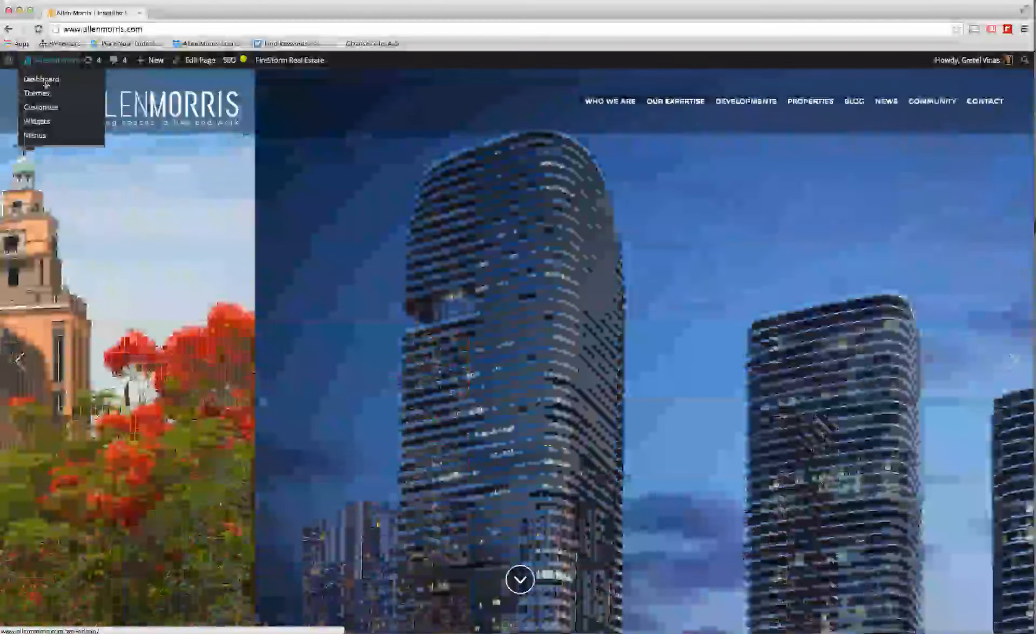
{"action": "left_click", "coordinate": [47, 83]}
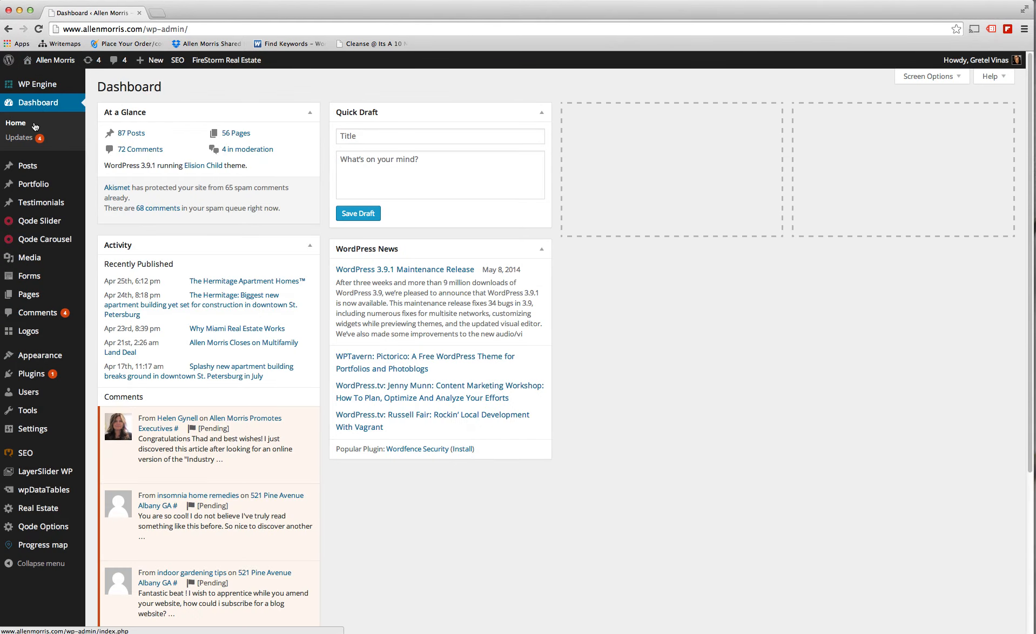
{"action": "mouse_move", "coordinate": [31, 175]}
{"action": "left_click", "coordinate": [24, 142]}
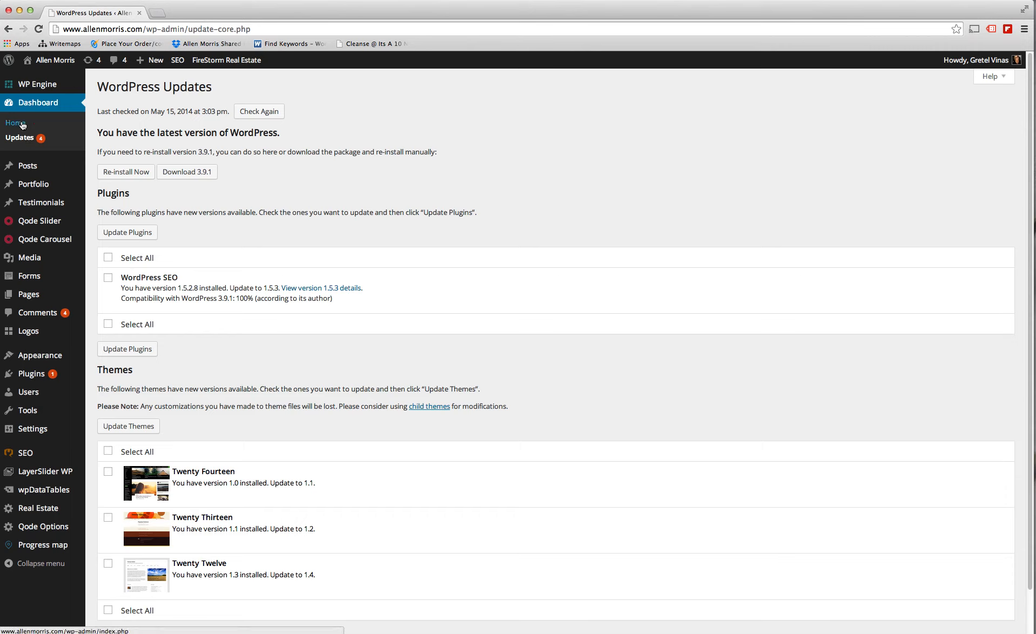
Open the post "The Hermitage Apartment Homes" for editing and show the editor's second row of formatting tools.
{"action": "left_click", "coordinate": [35, 173]}
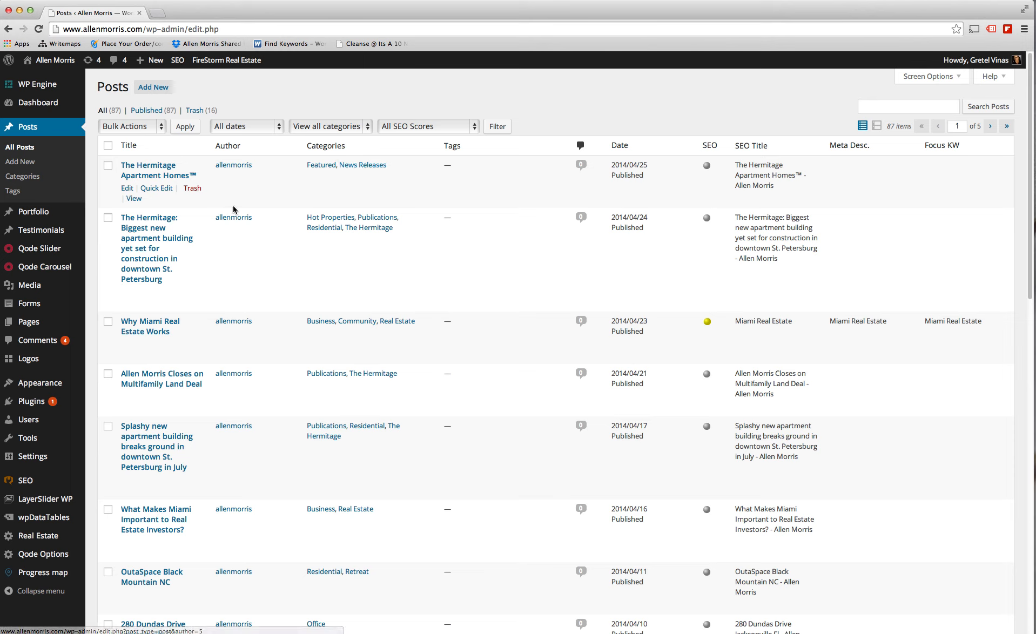
{"action": "left_click", "coordinate": [165, 178]}
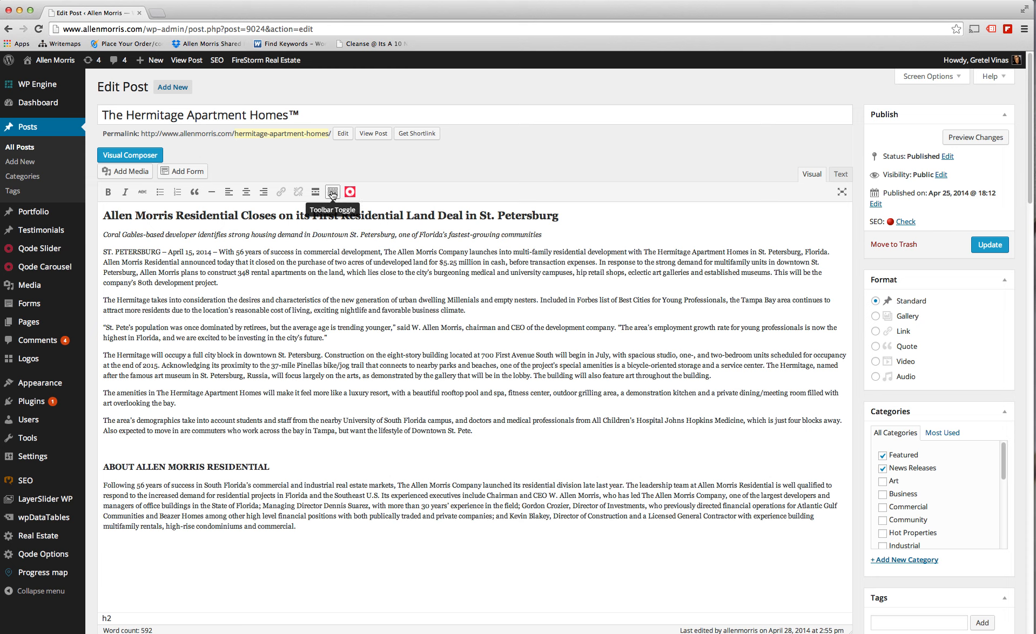
{"action": "left_click", "coordinate": [332, 193]}
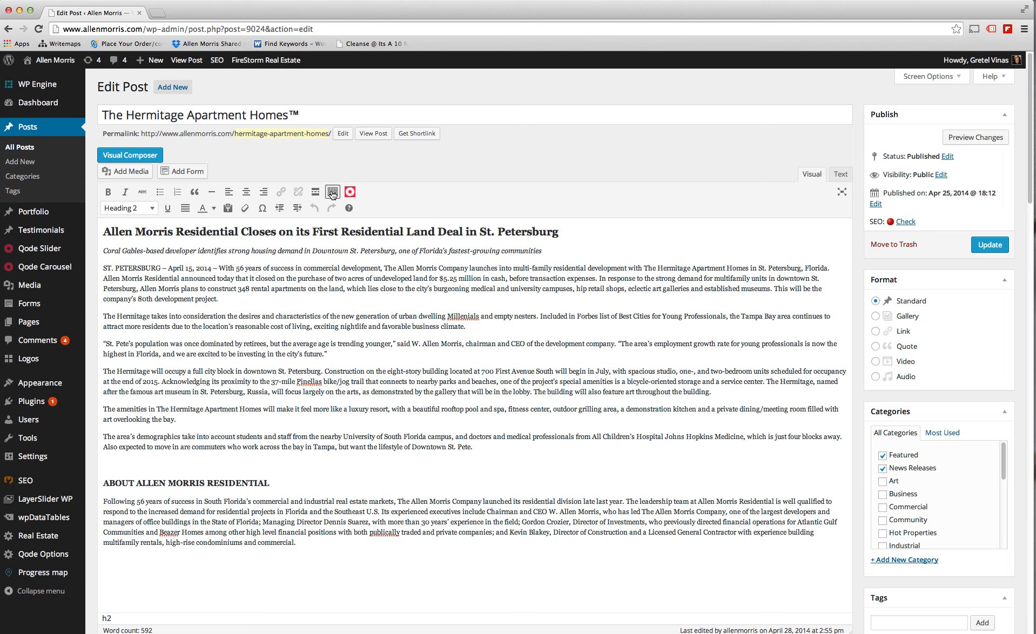
{"action": "left_click", "coordinate": [332, 192]}
{"action": "left_click", "coordinate": [332, 192]}
Select part of the dateline in the post's first body paragraph and examine the text color palette without applying a color.
{"action": "left_click_drag", "start_coordinate": [126, 231], "coordinate": [169, 251]}
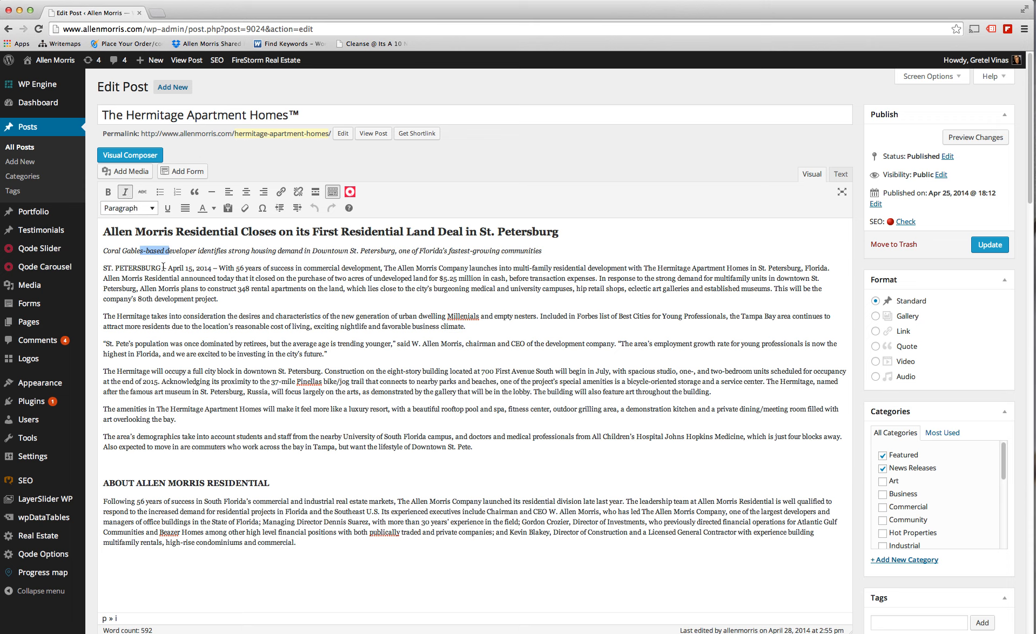
{"action": "left_click_drag", "start_coordinate": [150, 265], "coordinate": [195, 266]}
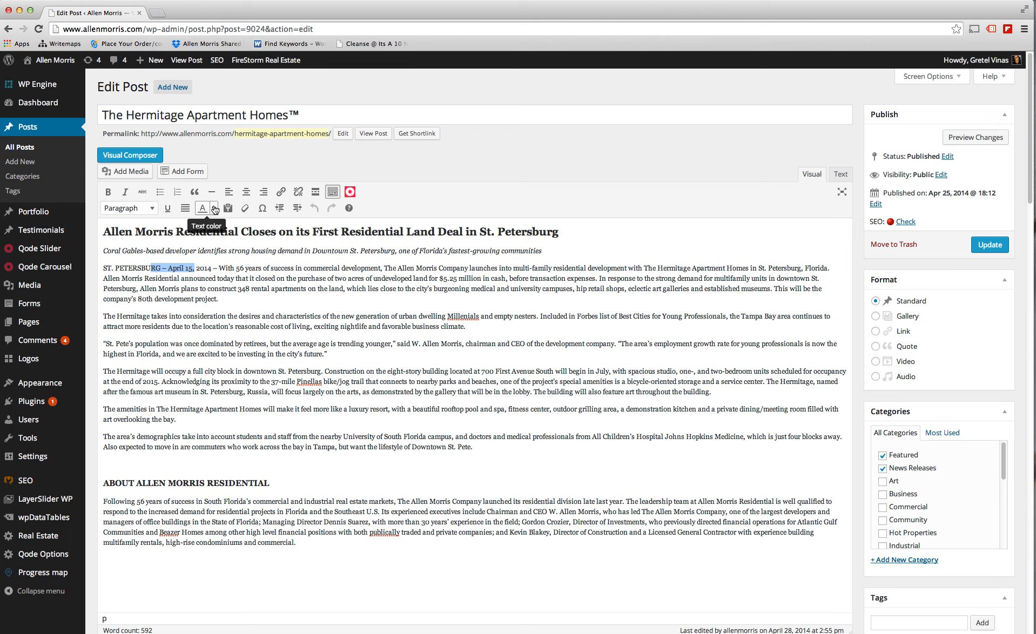
{"action": "left_click", "coordinate": [215, 211]}
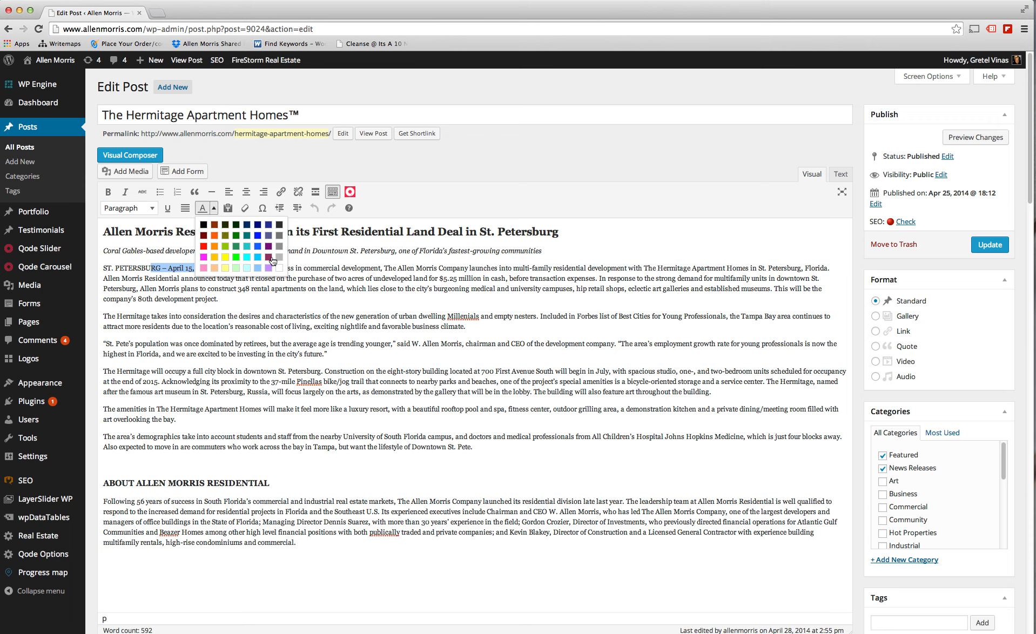
{"action": "left_click", "coordinate": [215, 210]}
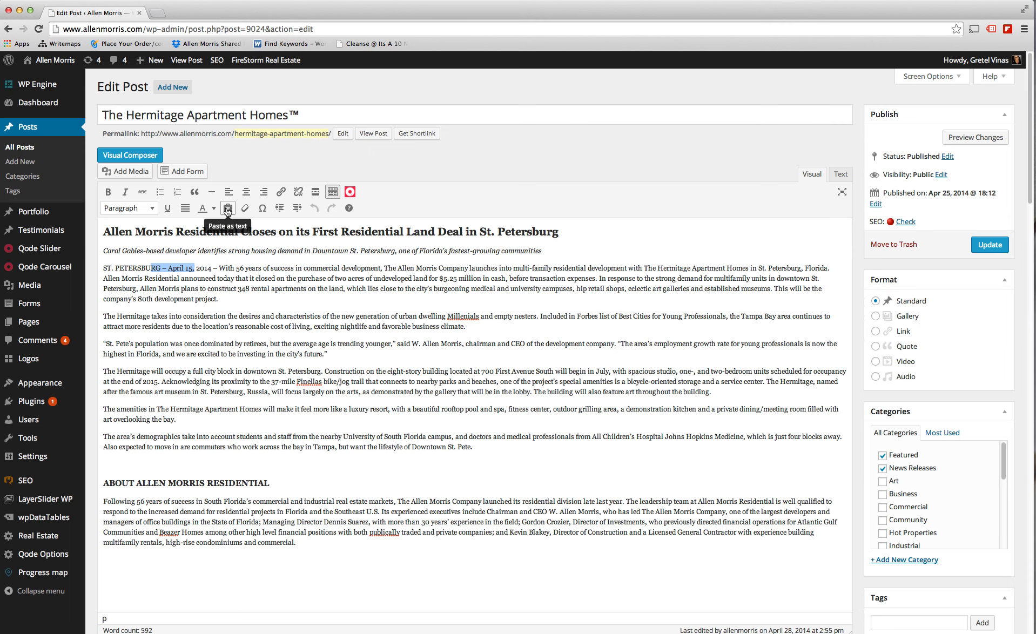
Try the plain-text paste mode, and inspect the link settings for the selected dateline text without adding a link.
{"action": "left_click", "coordinate": [227, 210]}
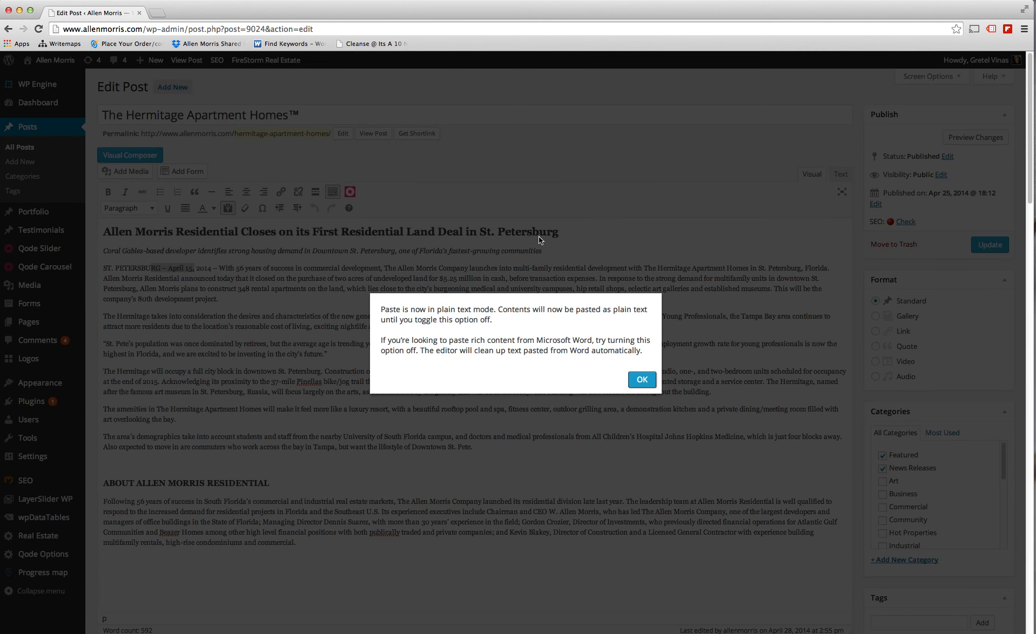
{"action": "left_click", "coordinate": [639, 385]}
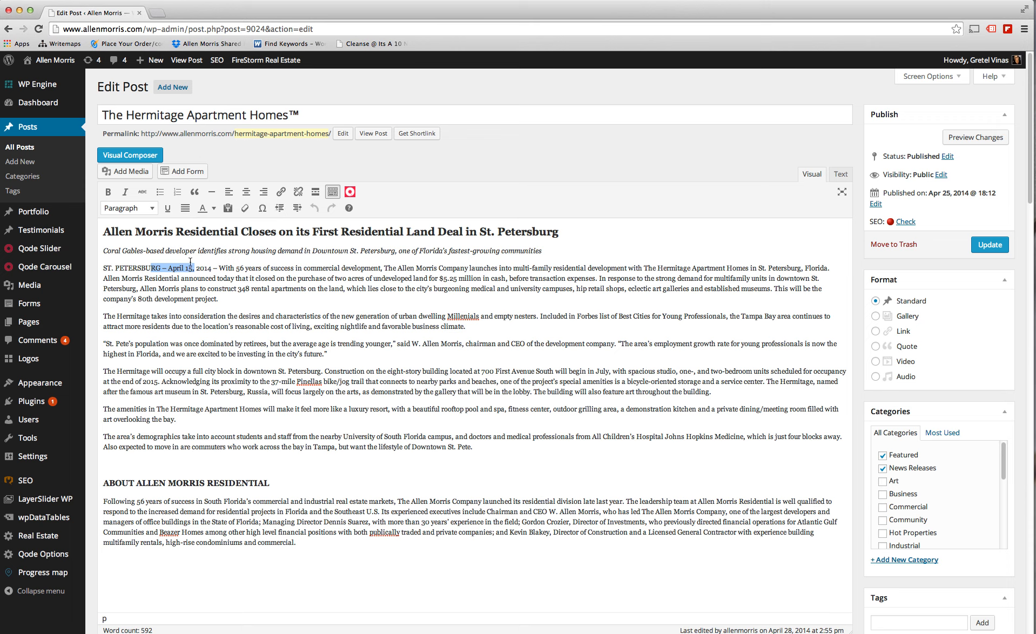
{"action": "left_click", "coordinate": [281, 192]}
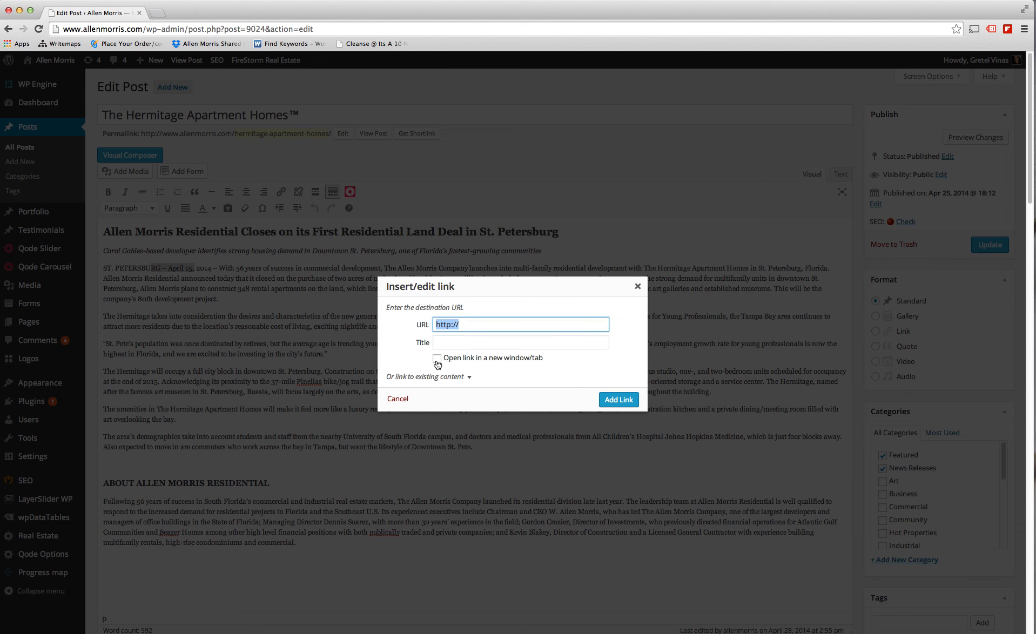
{"action": "left_click", "coordinate": [638, 286]}
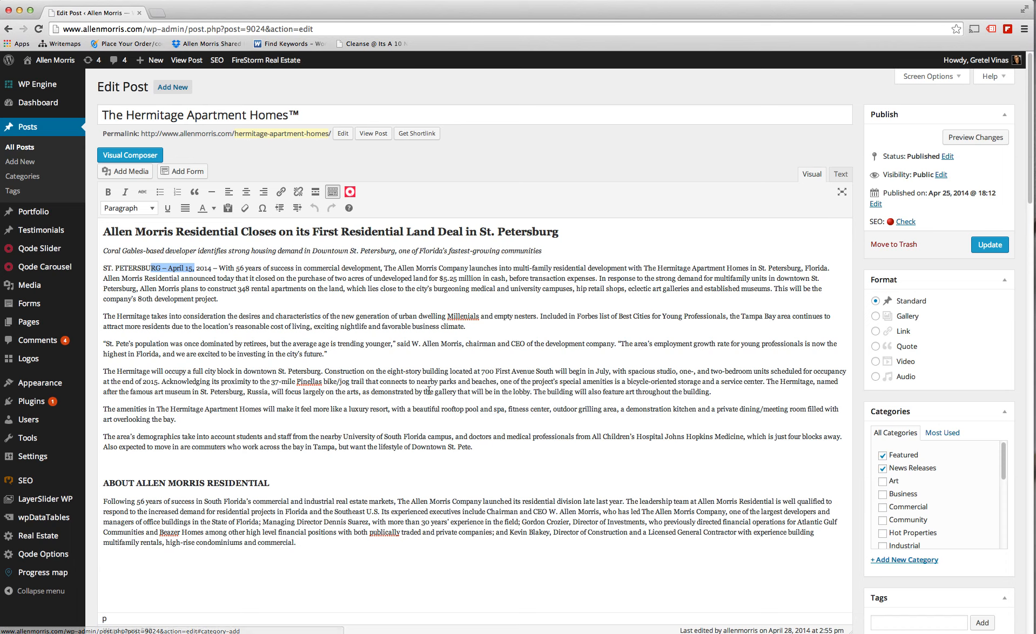
Open the post categories page and look through the list of existing categories.
{"action": "left_click", "coordinate": [29, 179]}
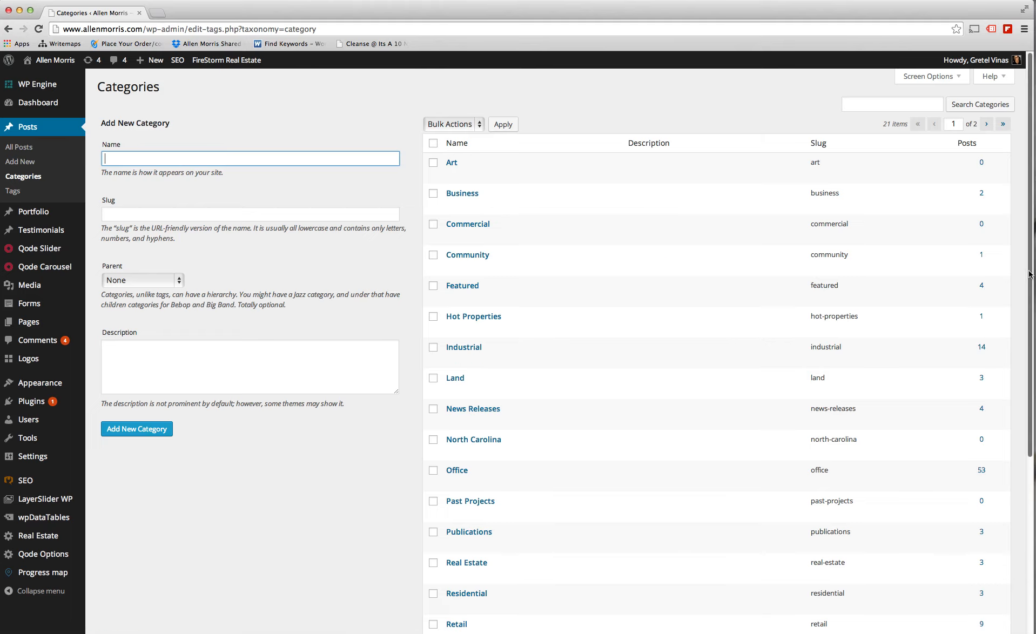
{"action": "left_click_drag", "start_coordinate": [1031, 276], "coordinate": [1022, 425]}
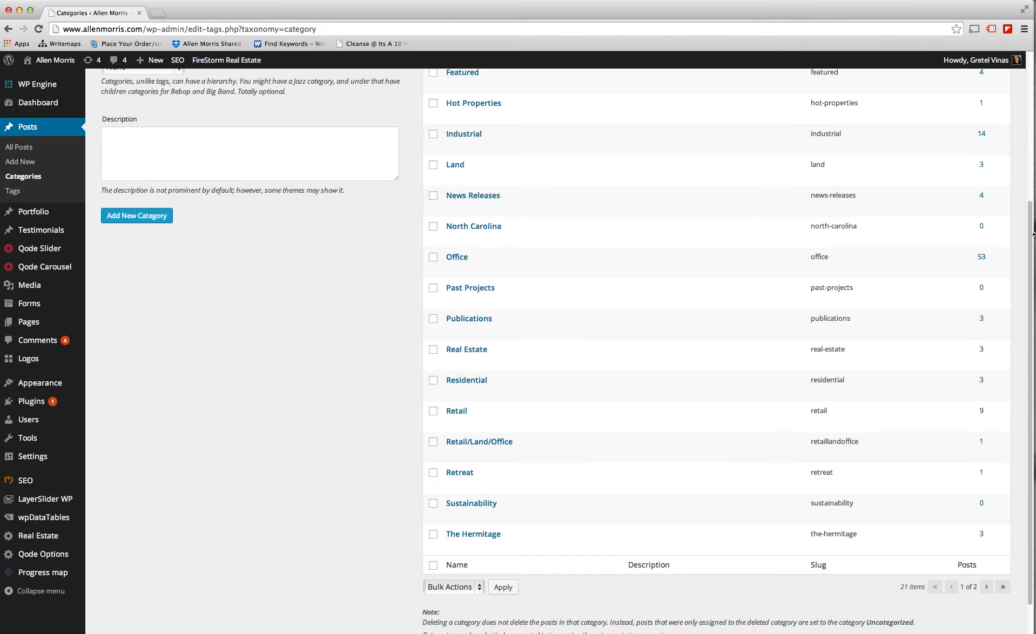
{"action": "left_click_drag", "start_coordinate": [1029, 237], "coordinate": [1020, 77]}
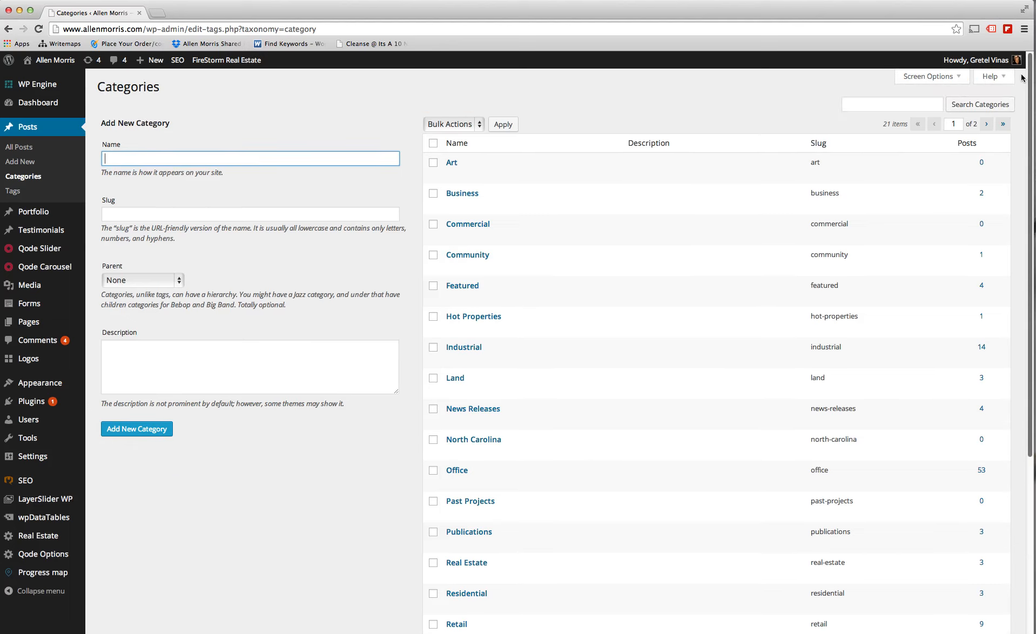
Start a new post and review its tags, featured image and Qode custom field options.
{"action": "left_click", "coordinate": [27, 162]}
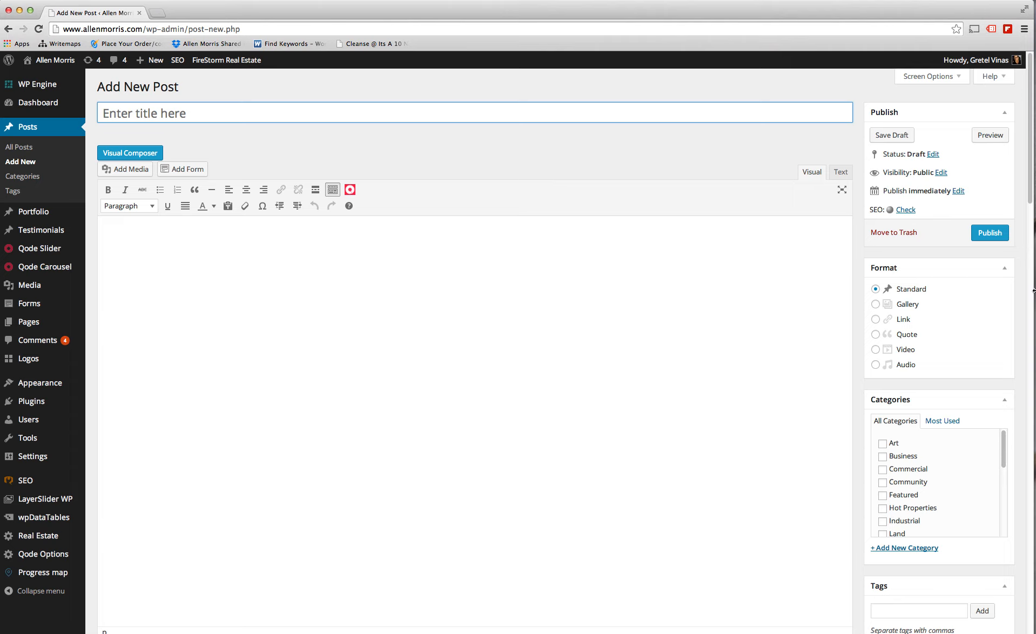
{"action": "left_click_drag", "start_coordinate": [1029, 198], "coordinate": [1001, 147]}
{"action": "mouse_move", "coordinate": [66, 64]}
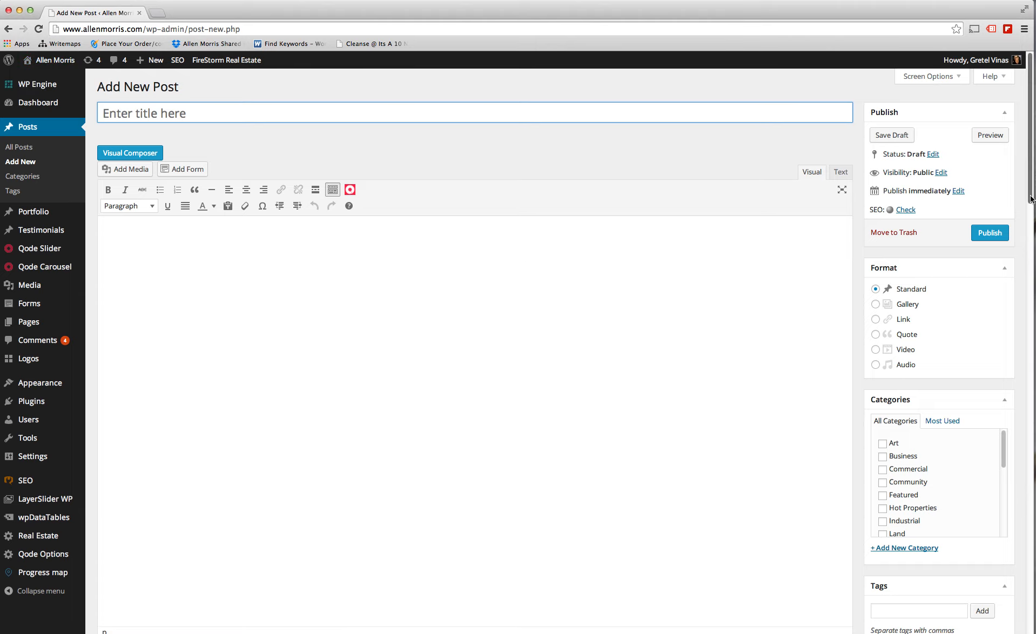
{"action": "left_click_drag", "start_coordinate": [1029, 199], "coordinate": [1029, 294]}
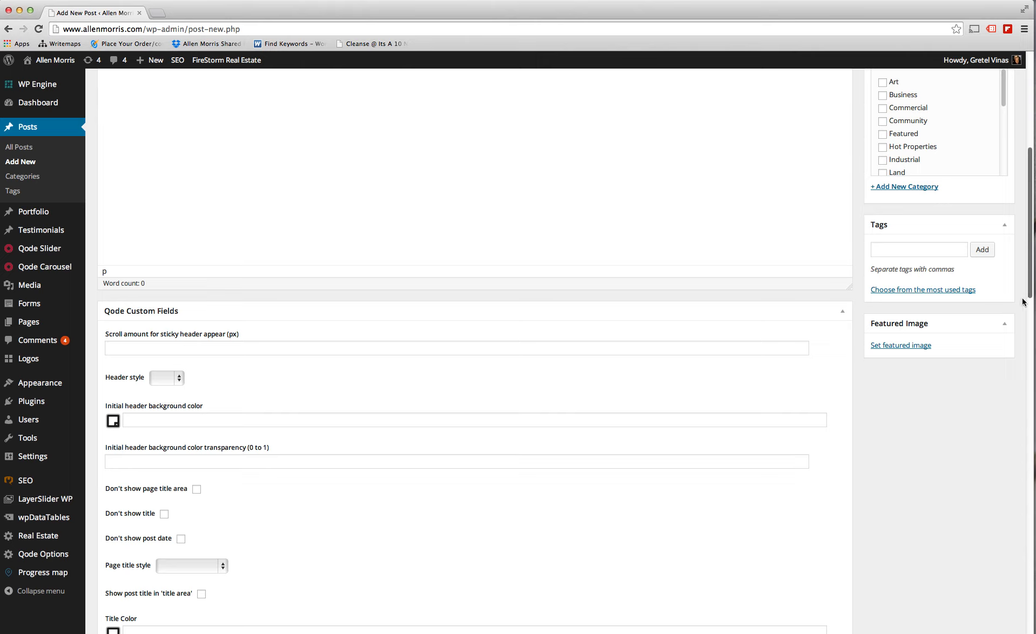
Review the upload and media library options for the featured image, and close them without choosing an image.
{"action": "left_click", "coordinate": [906, 347]}
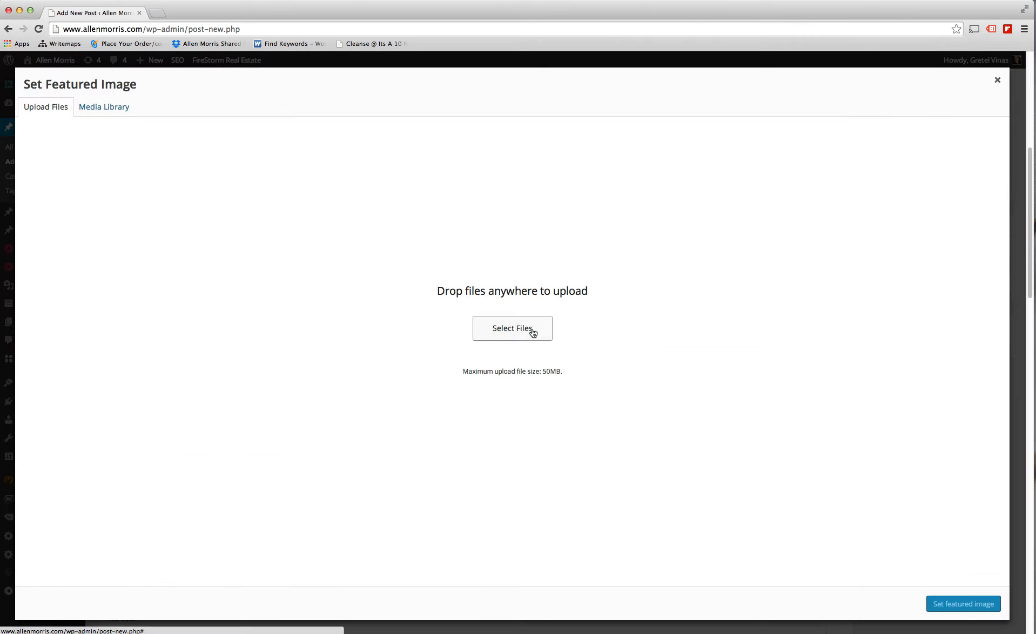
{"action": "left_click", "coordinate": [102, 109]}
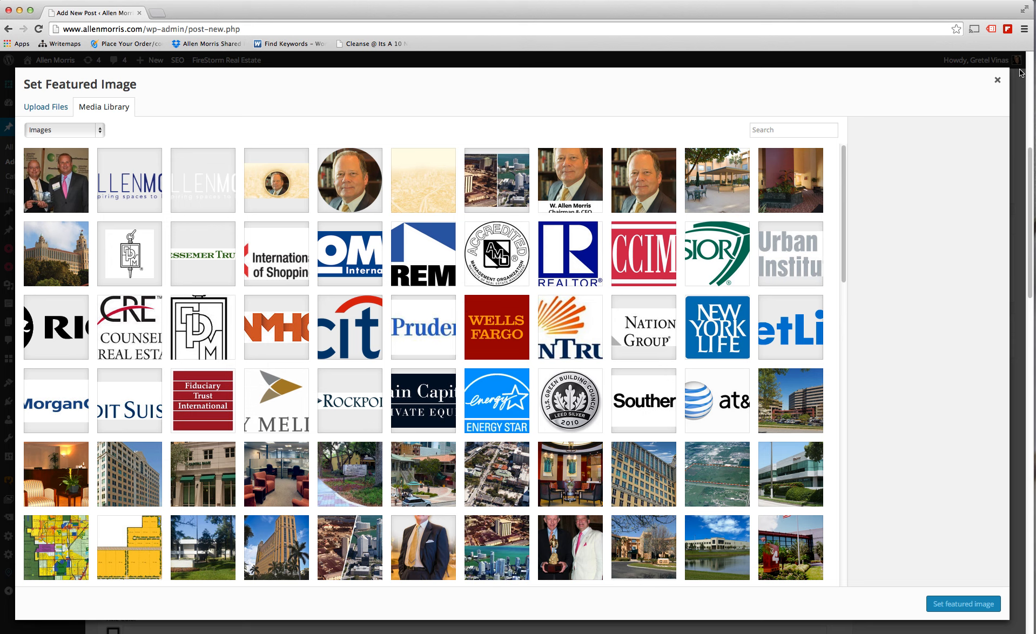
{"action": "left_click", "coordinate": [997, 80]}
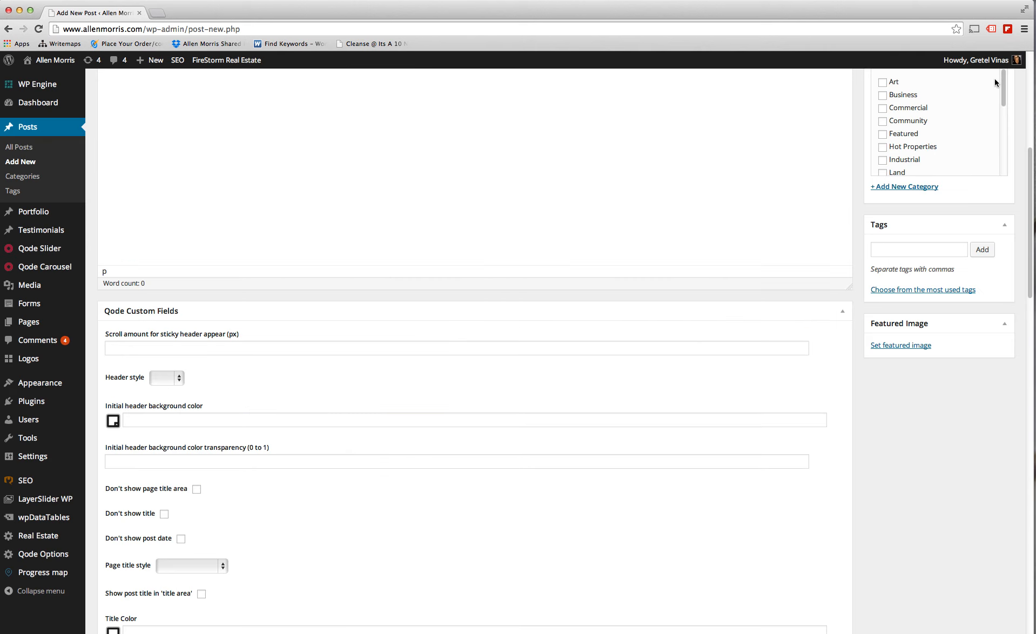
Insert the Miami Chamber of Commerce photo from the media library into the post body with no link, no alignment and Medium 300 × 200 size.
{"action": "left_click_drag", "start_coordinate": [1029, 276], "coordinate": [1029, 184]}
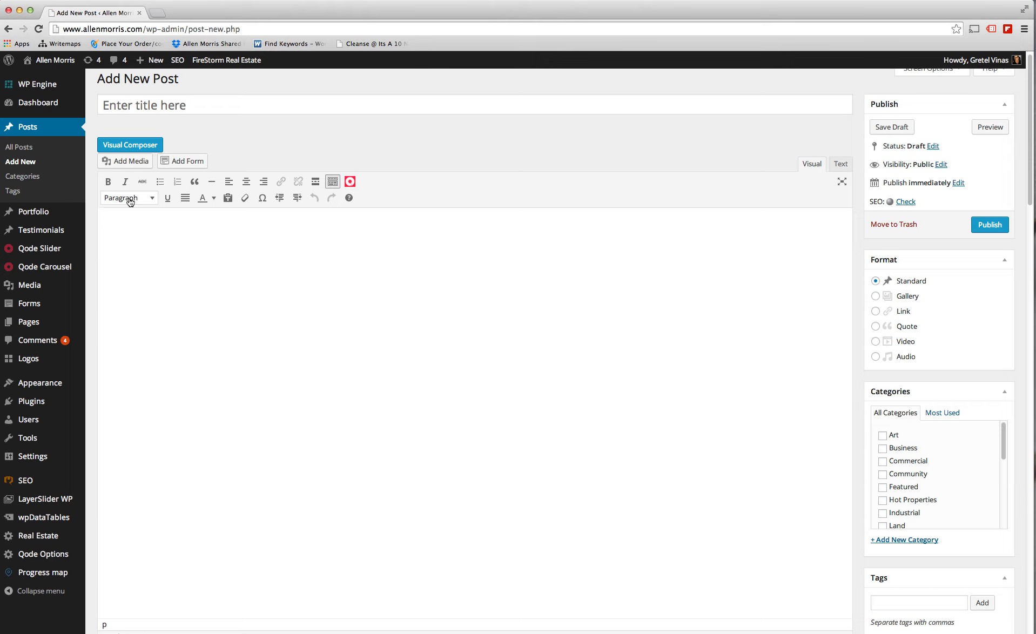
{"action": "left_click", "coordinate": [131, 162]}
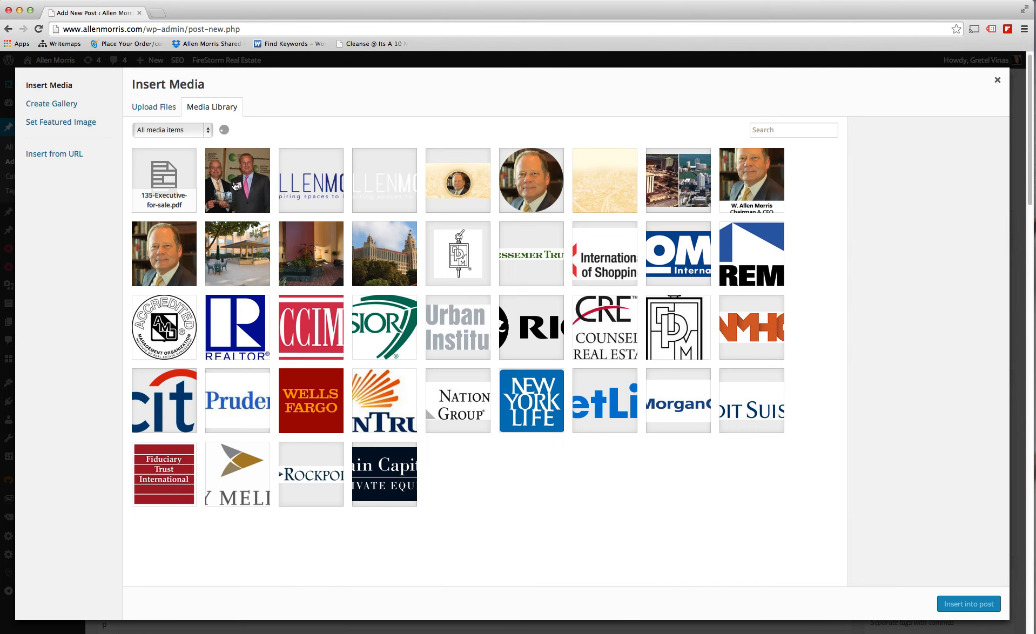
{"action": "left_click", "coordinate": [235, 185]}
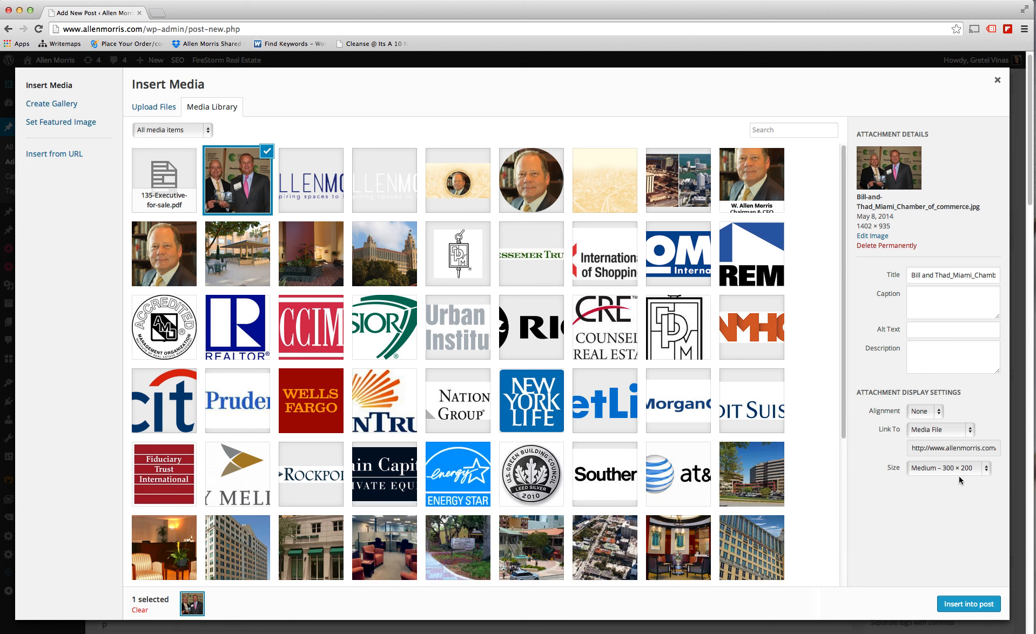
{"action": "left_click", "coordinate": [967, 432]}
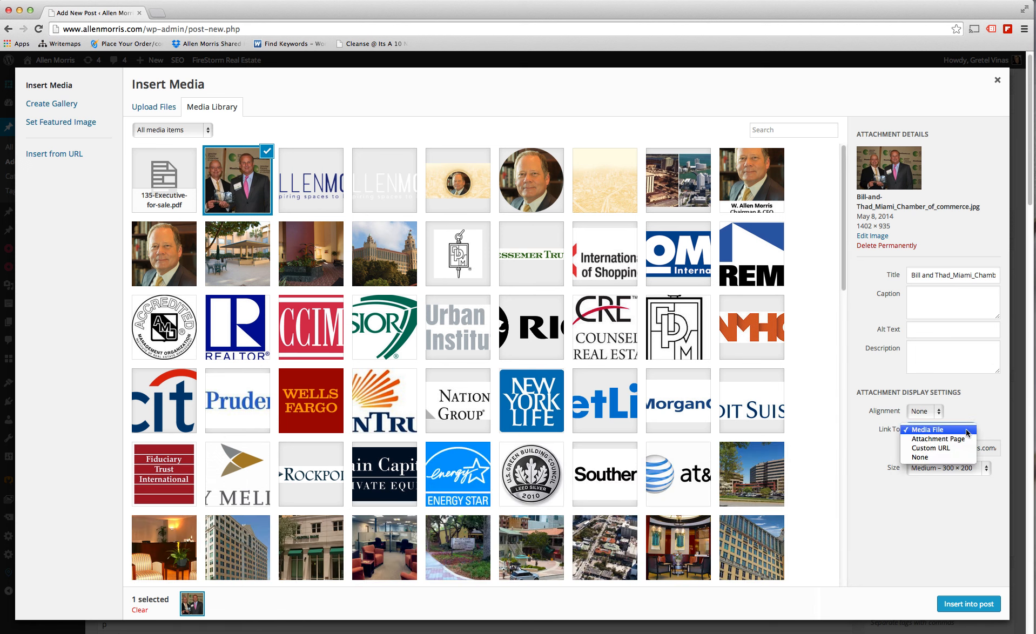
{"action": "left_click", "coordinate": [953, 456]}
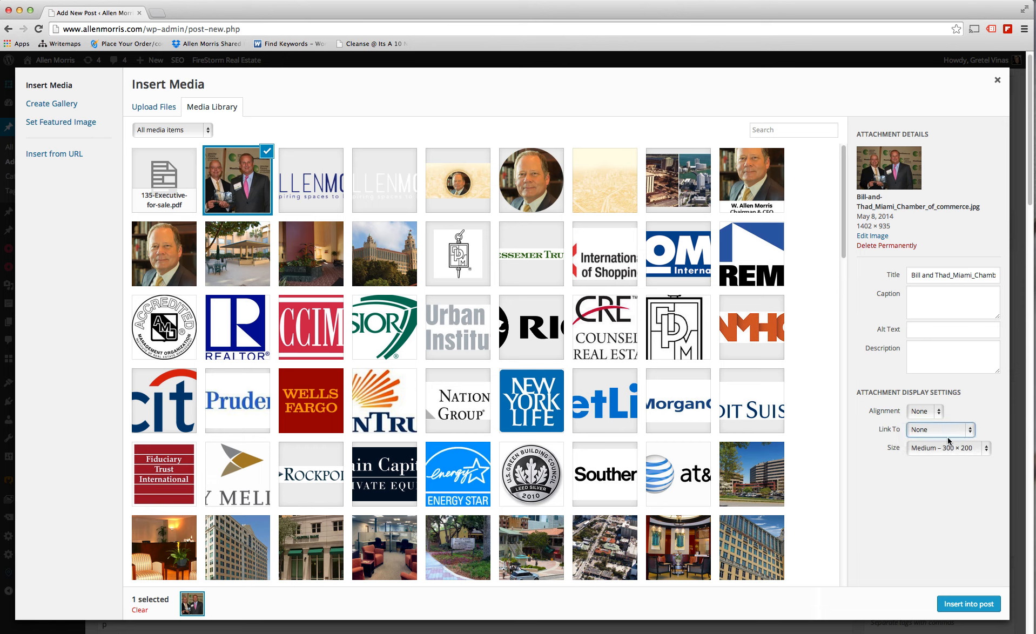
{"action": "left_click", "coordinate": [935, 415]}
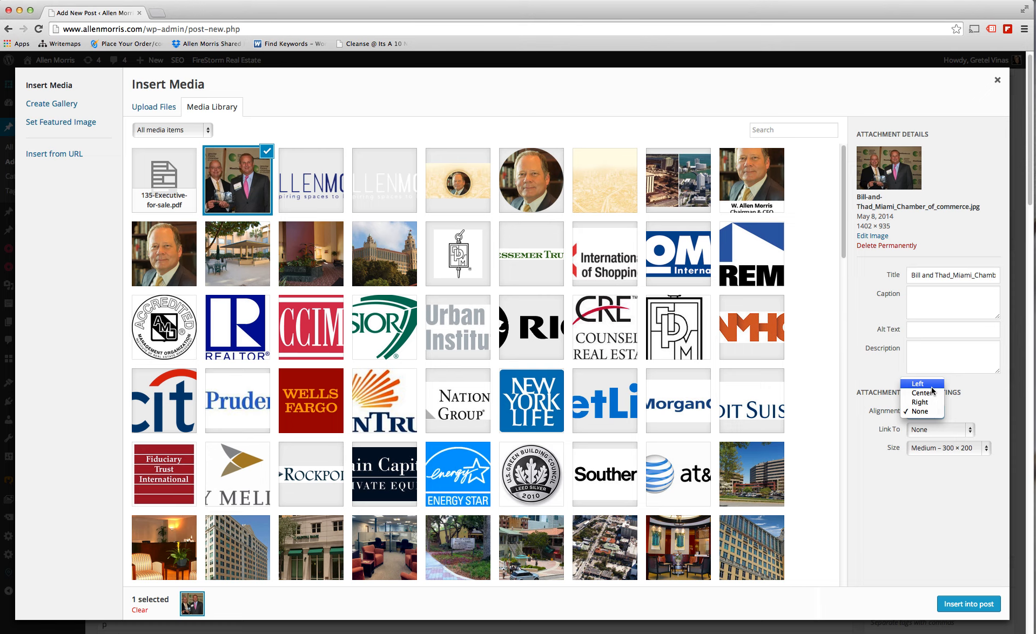
{"action": "left_click", "coordinate": [962, 452]}
{"action": "left_click", "coordinate": [961, 452]}
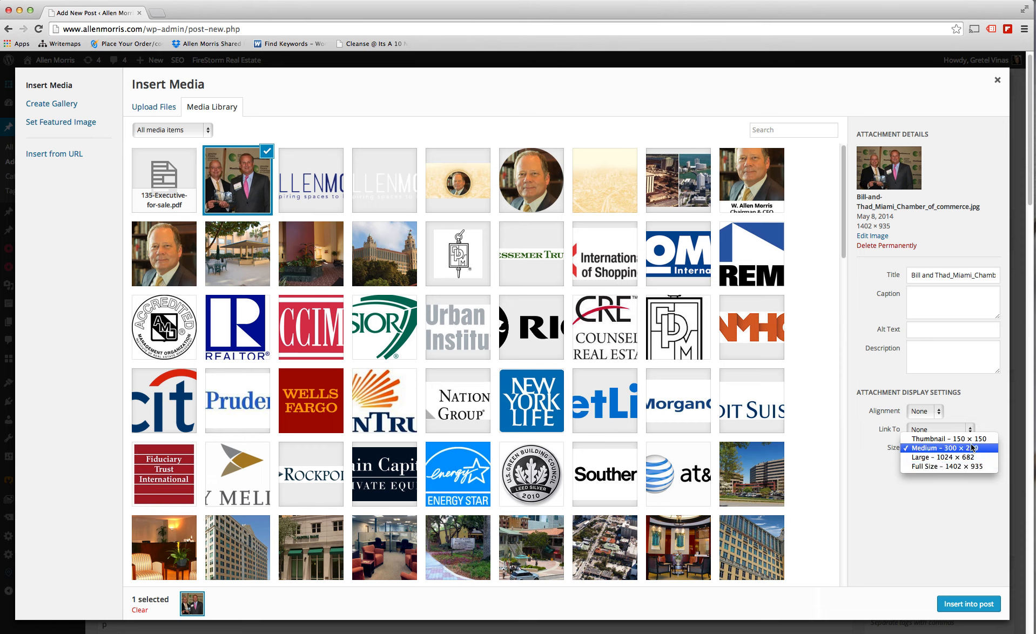
{"action": "left_click", "coordinate": [972, 449]}
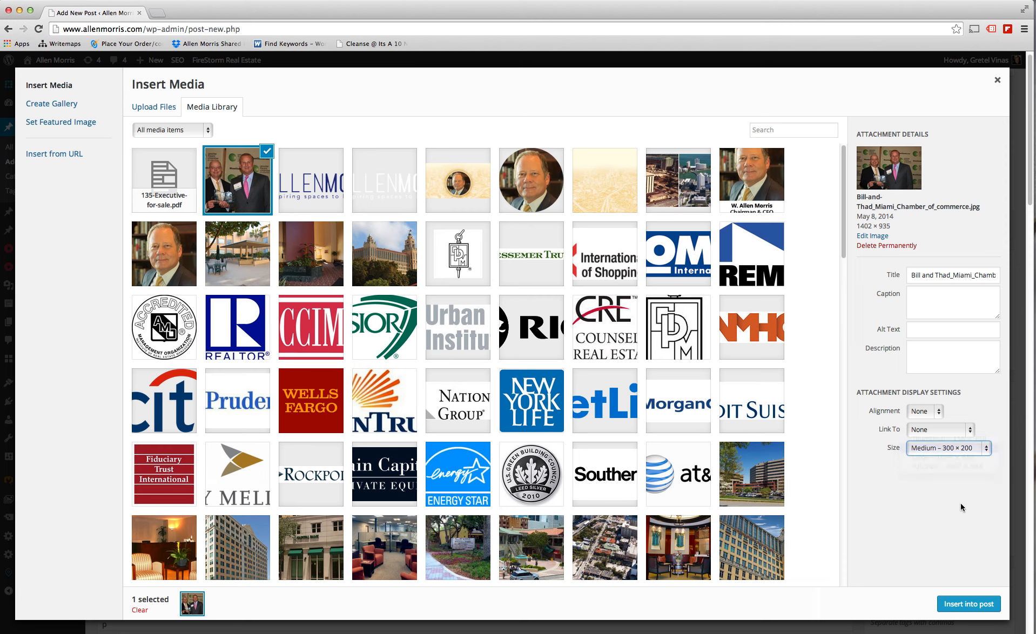
{"action": "left_click", "coordinate": [962, 604]}
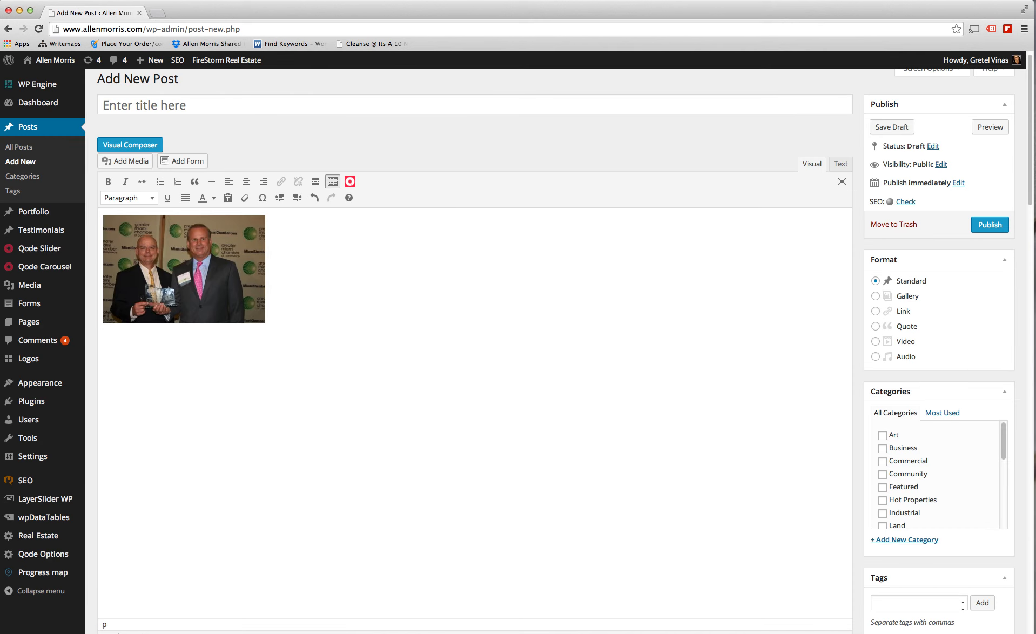
Examine the image details of the photo inserted in the post, and close them without changing anything.
{"action": "left_click", "coordinate": [139, 280]}
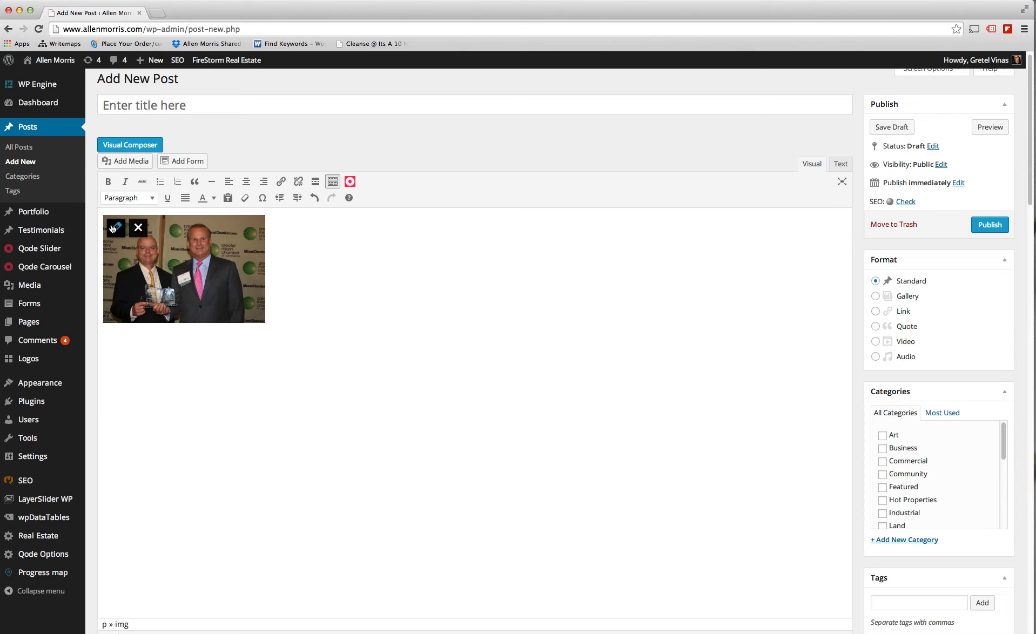
{"action": "left_click", "coordinate": [112, 228]}
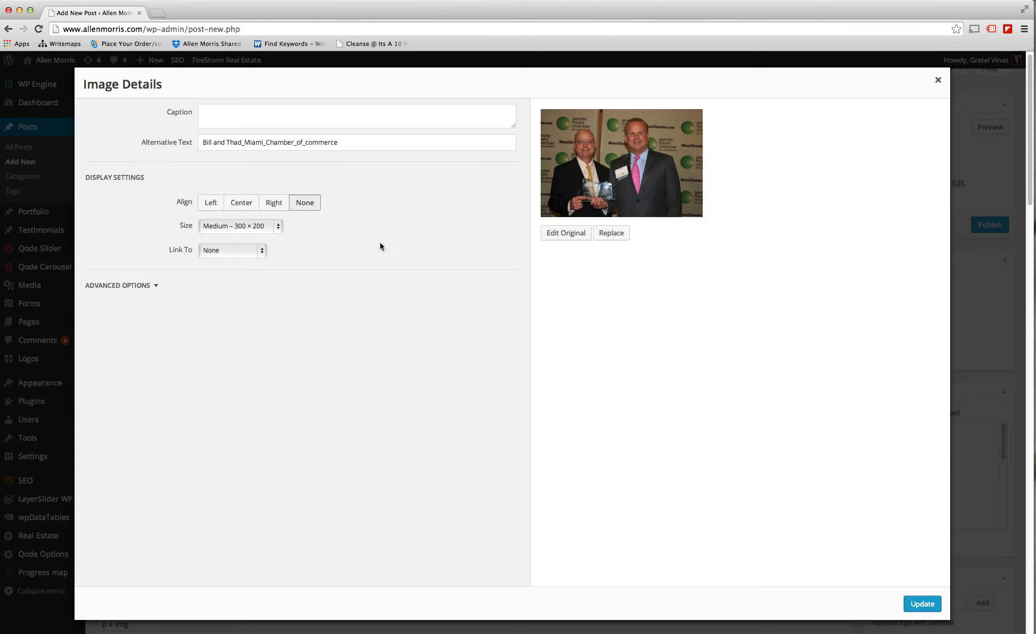
{"action": "left_click", "coordinate": [938, 80]}
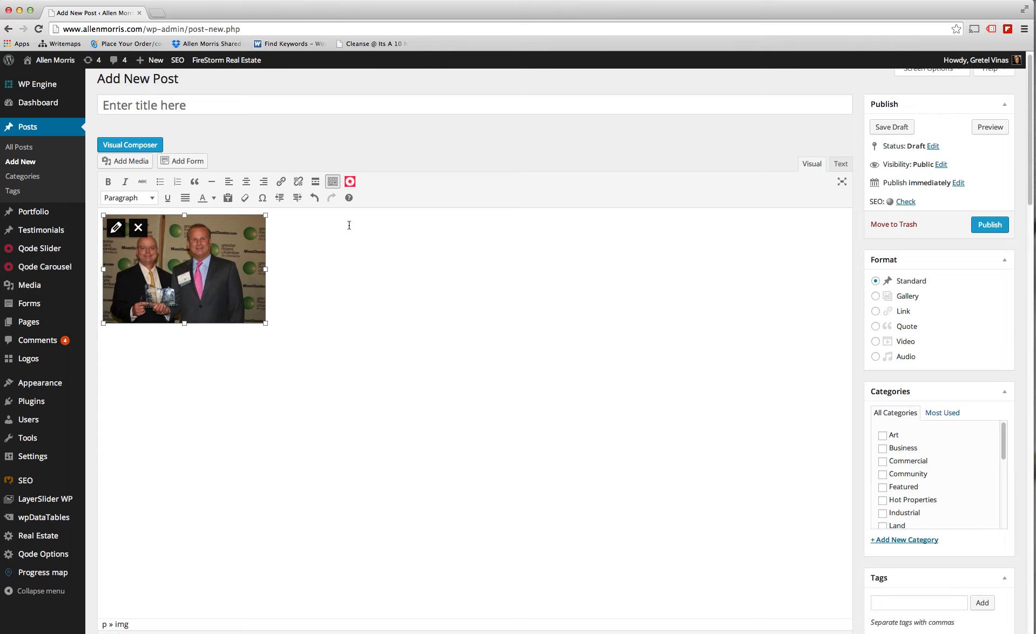
Leave the new post without saving, go to the public site's home page and look over its main navigation menus.
{"action": "left_click", "coordinate": [52, 61]}
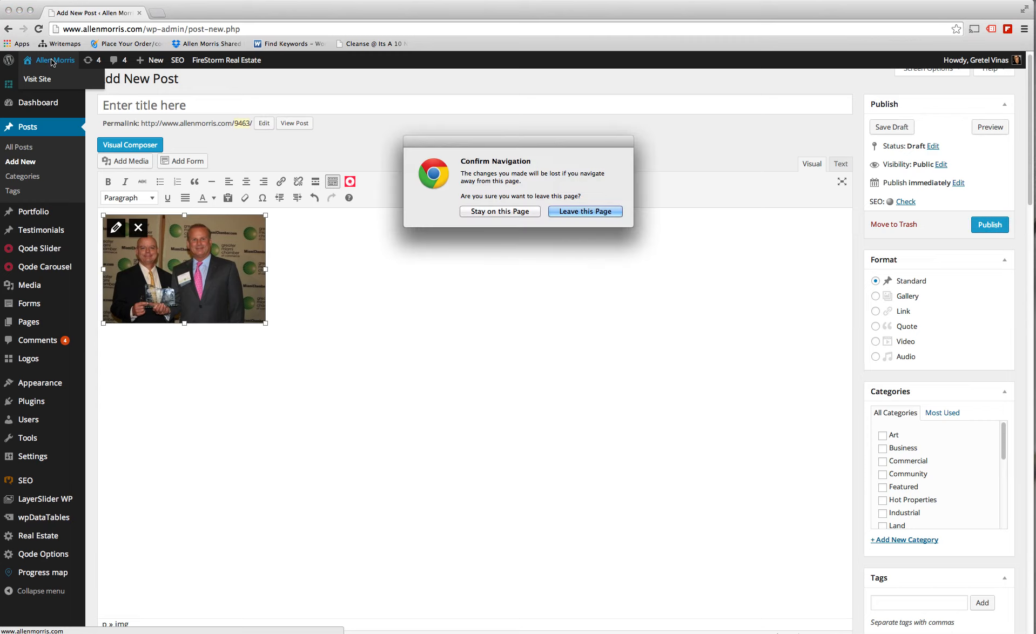
{"action": "left_click", "coordinate": [582, 214]}
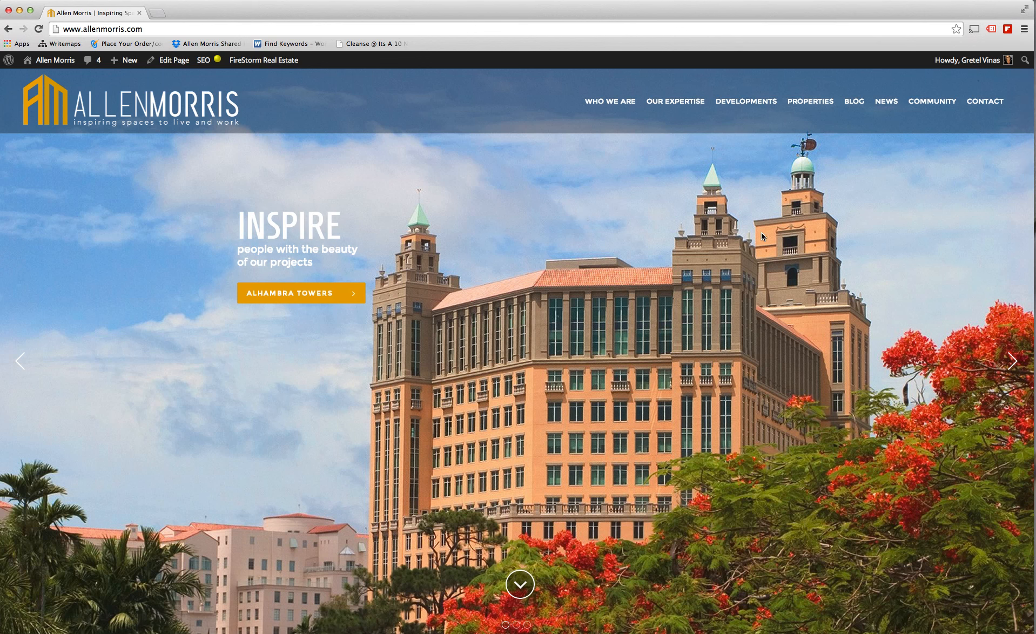
{"action": "mouse_move", "coordinate": [702, 110]}
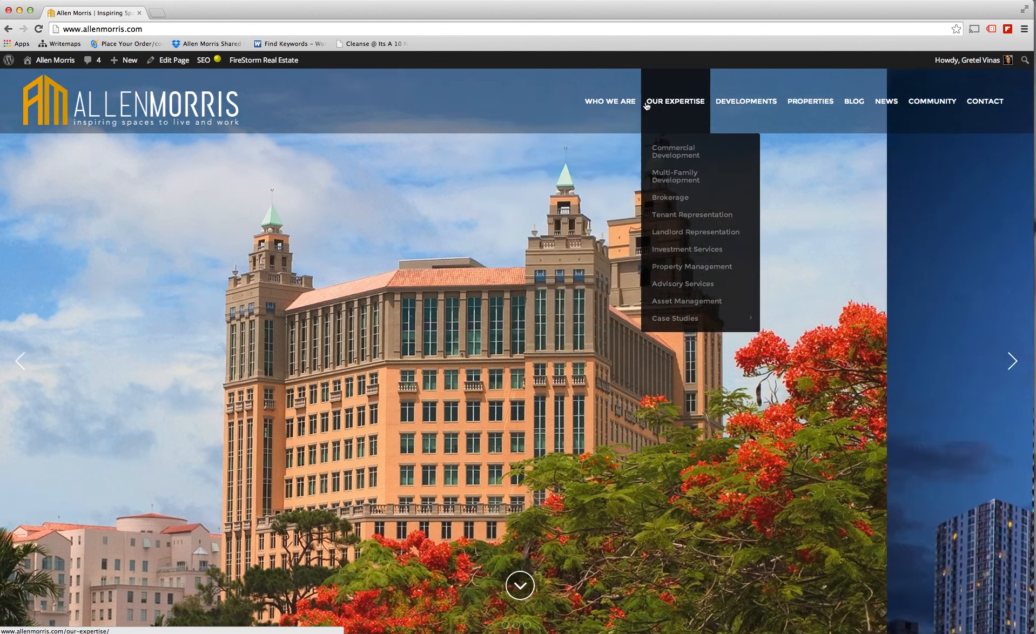
{"action": "mouse_move", "coordinate": [616, 106]}
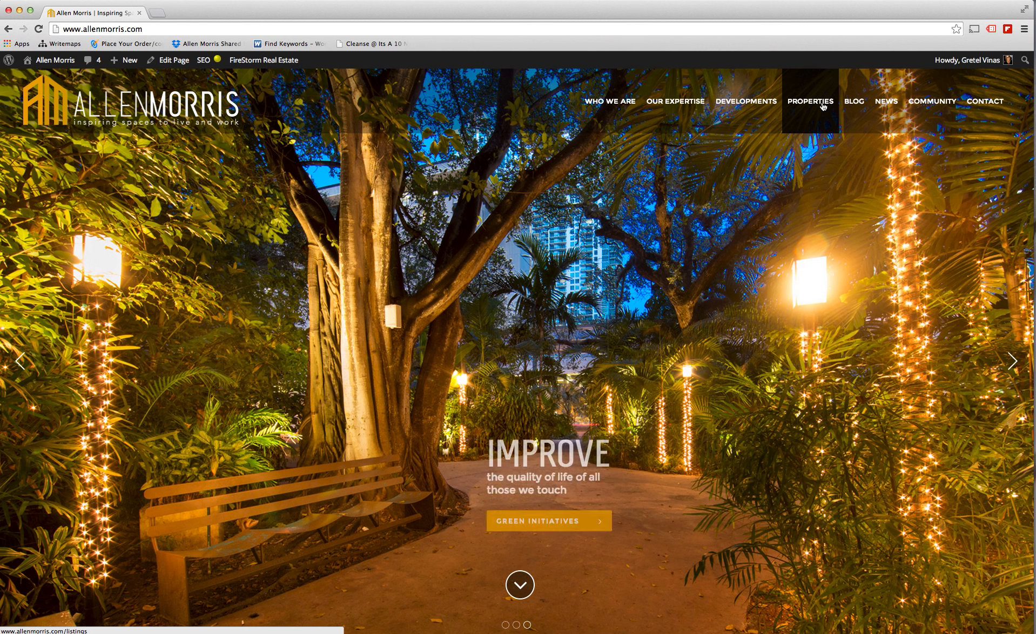
{"action": "mouse_move", "coordinate": [681, 127]}
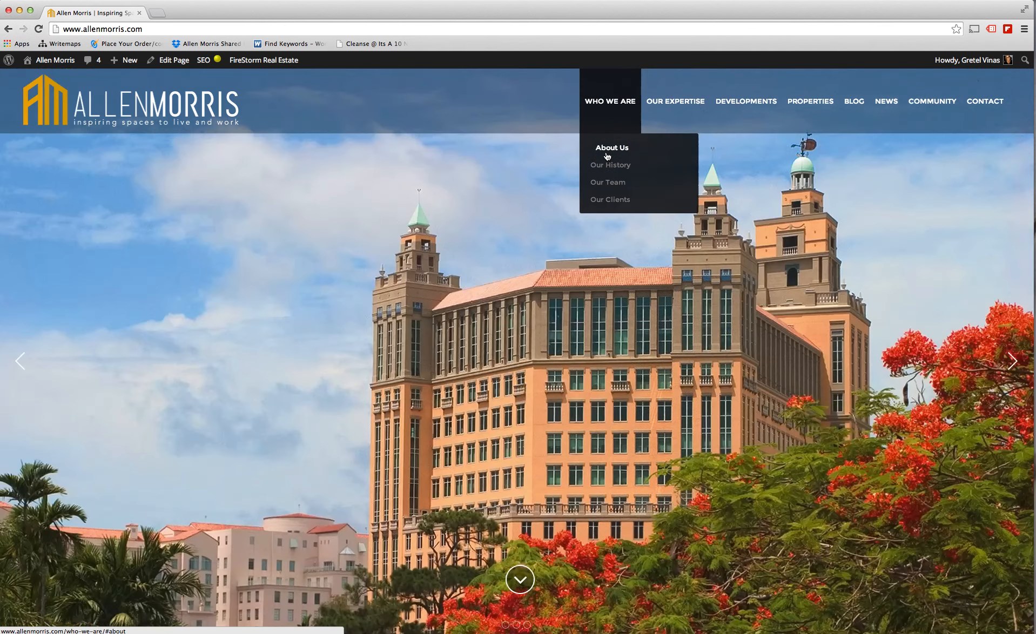
Visit About Us under Who We Are on the public site, and open that page for editing.
{"action": "left_click", "coordinate": [611, 152]}
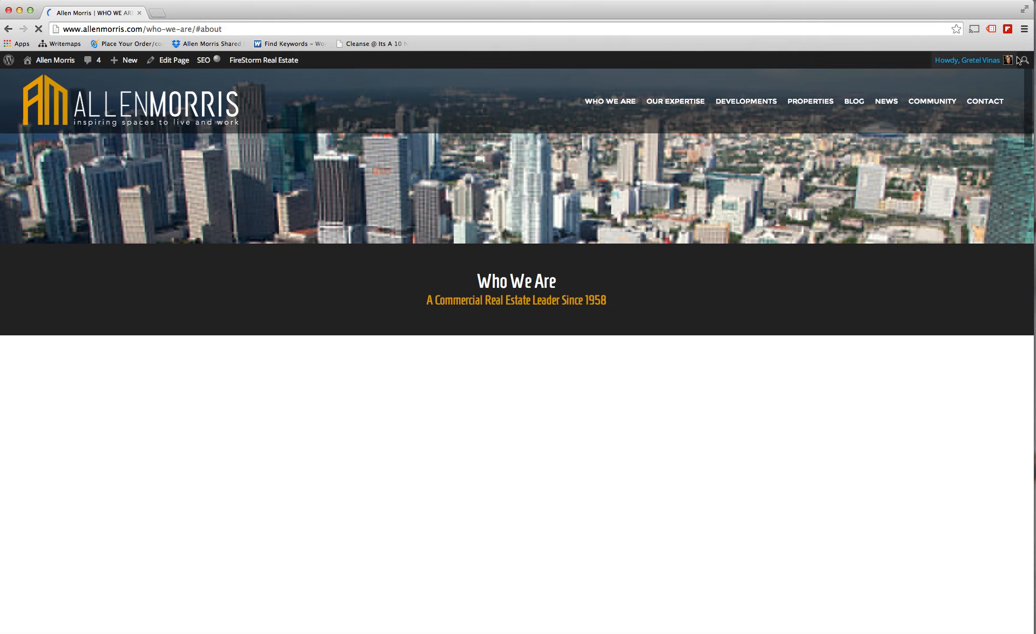
{"action": "mouse_move", "coordinate": [1028, 123]}
{"action": "left_mouse_down"}
{"action": "mouse_move", "coordinate": [1028, 169]}
{"action": "mouse_move", "coordinate": [1032, 116]}
{"action": "left_mouse_up"}
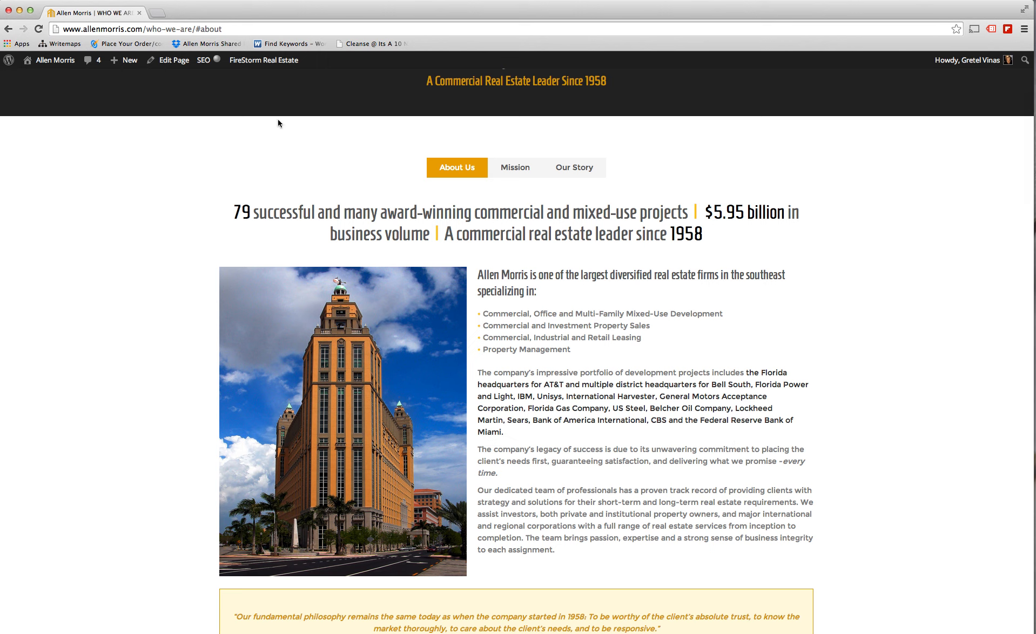
{"action": "left_click", "coordinate": [167, 59]}
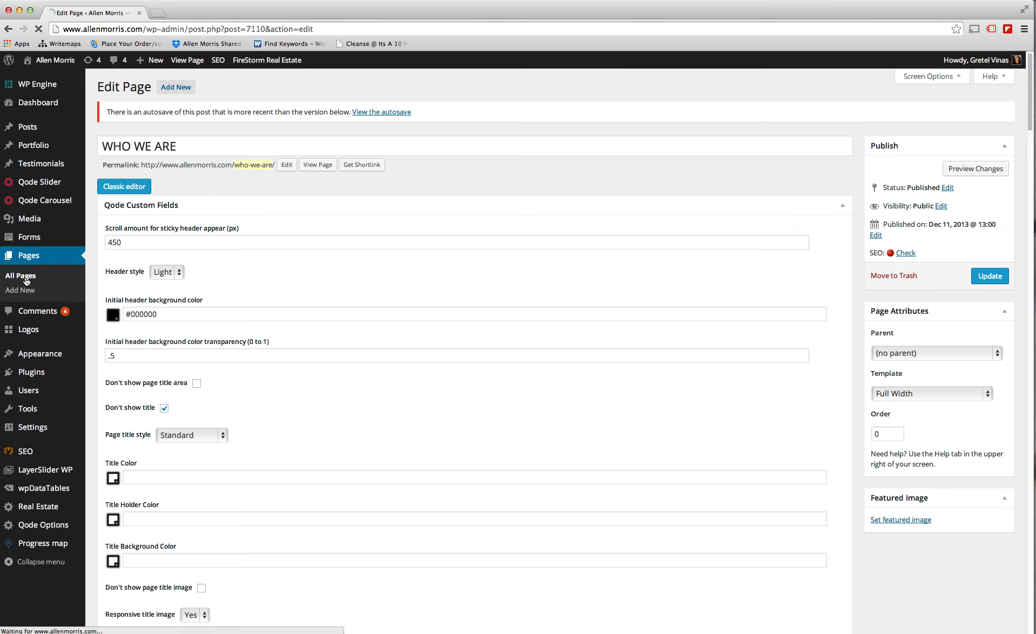
Look at the list of all pages, and return to the Who We Are page editor to review its Visual Composer content.
{"action": "left_click", "coordinate": [26, 280]}
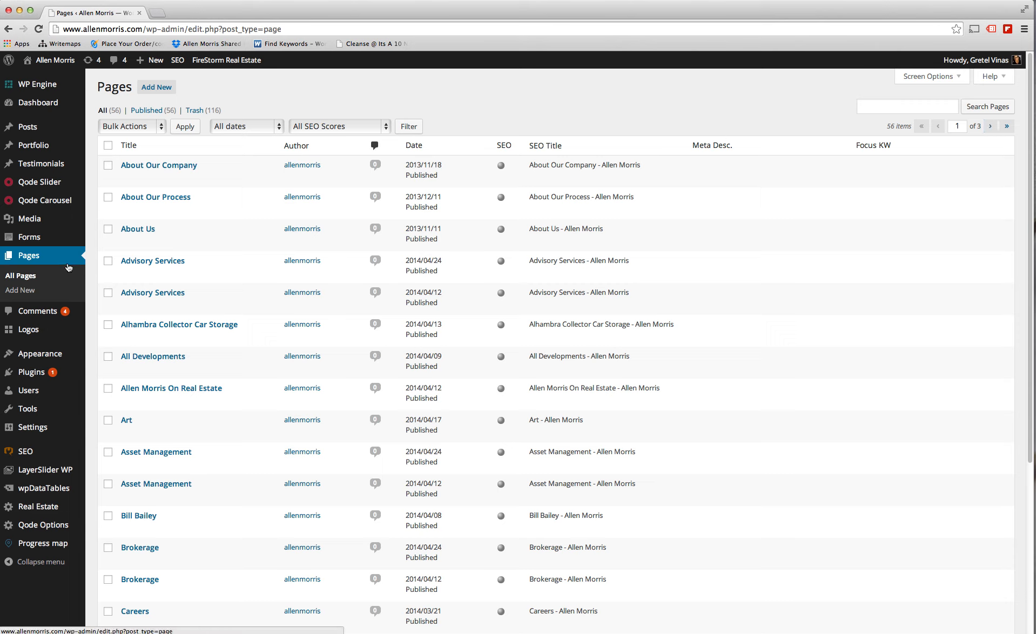
{"action": "left_click", "coordinate": [7, 30]}
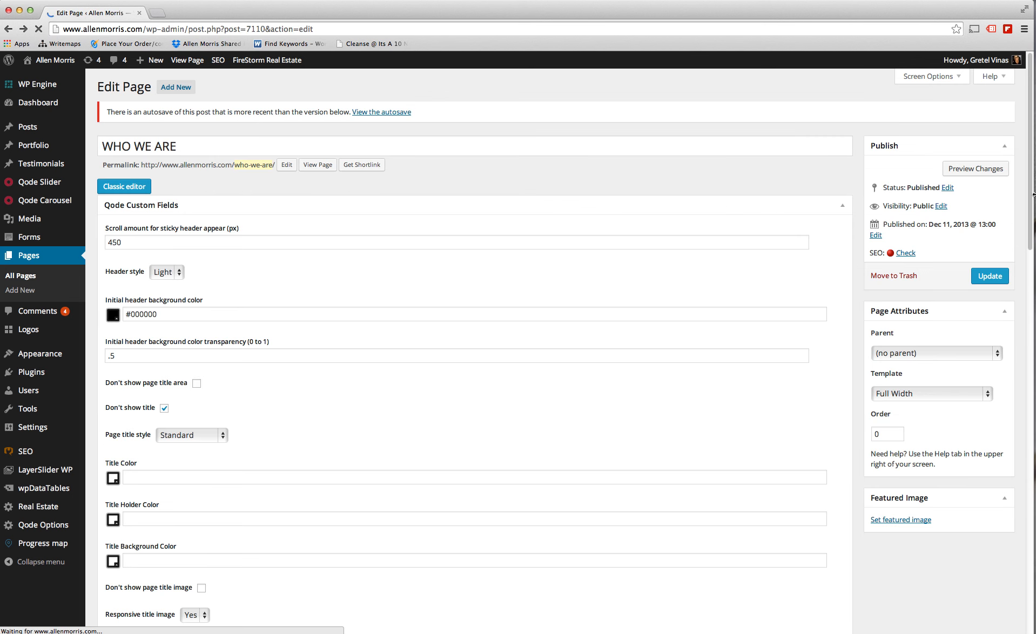
{"action": "scroll", "coordinate": [1028, 211], "scroll_direction": "down", "scroll_amount": 15}
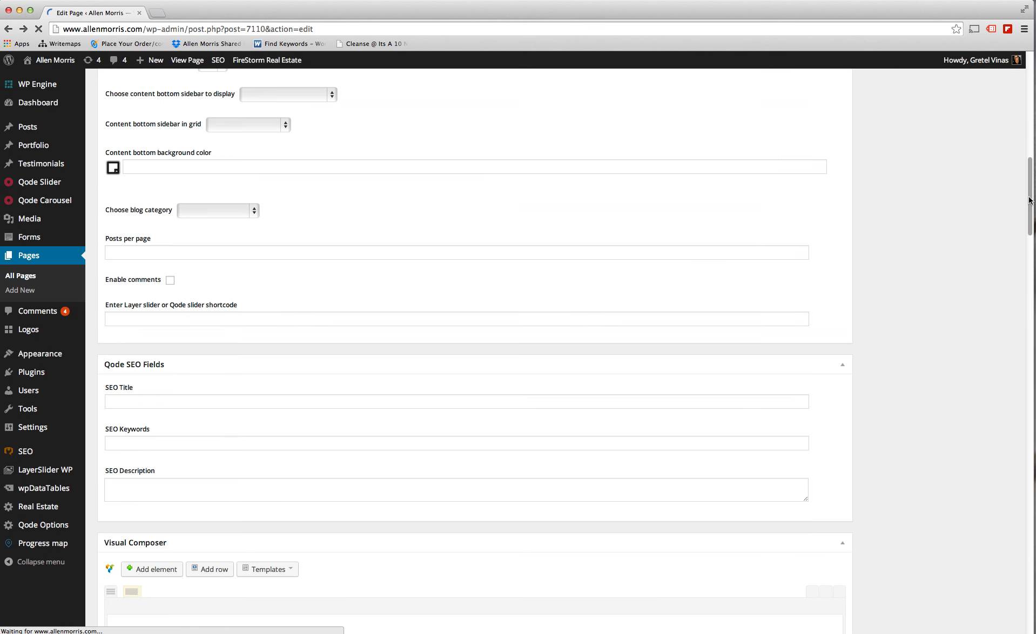
{"action": "left_click_drag", "start_coordinate": [1029, 226], "coordinate": [1028, 256]}
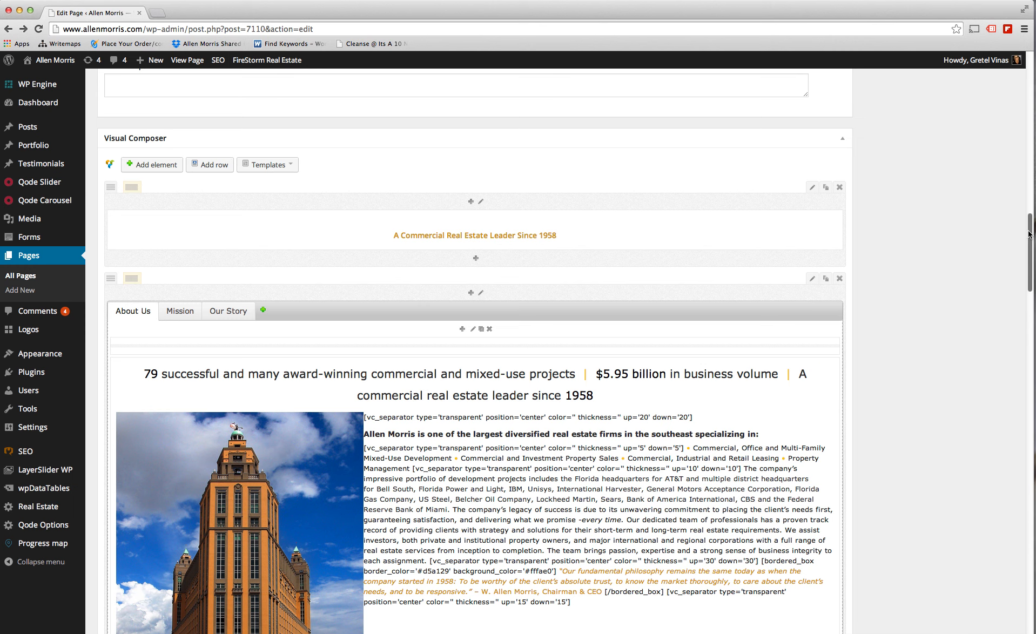
{"action": "left_click_drag", "start_coordinate": [1031, 236], "coordinate": [1030, 245]}
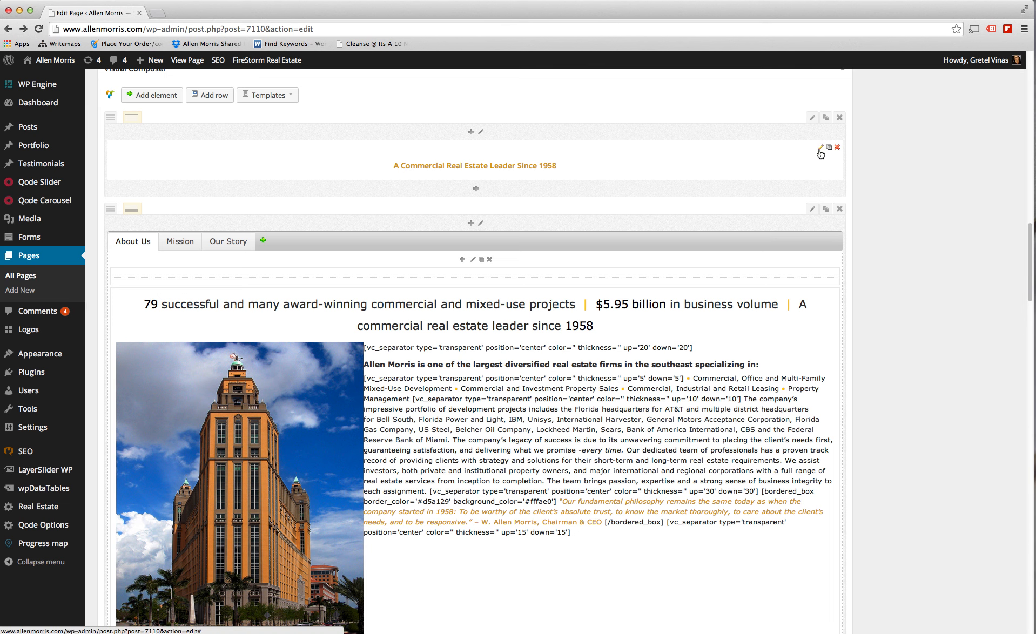
Open the "A Commercial Real Estate Leader Since 1958" text block, highlight its markup and the Who We Are title, and close it without saving.
{"action": "left_click", "coordinate": [820, 149]}
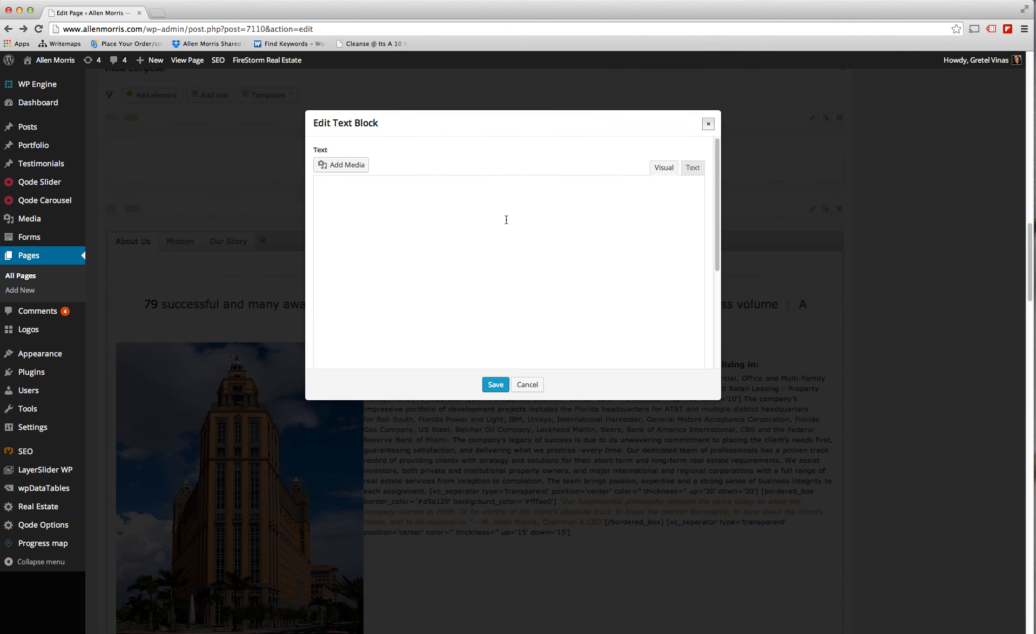
{"action": "left_click_drag", "start_coordinate": [468, 183], "coordinate": [562, 187]}
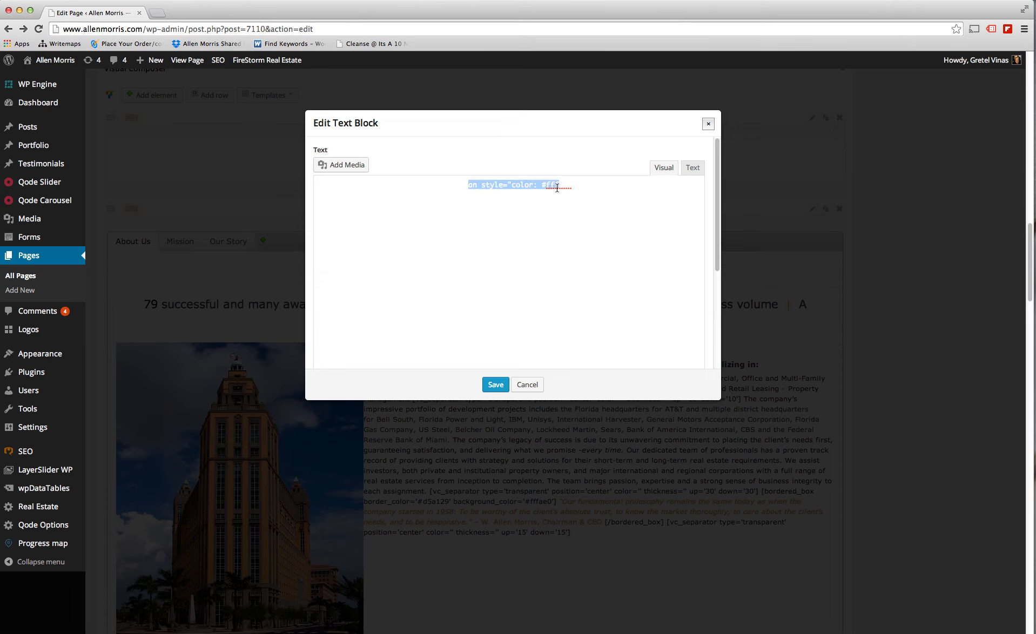
{"action": "left_click", "coordinate": [662, 172]}
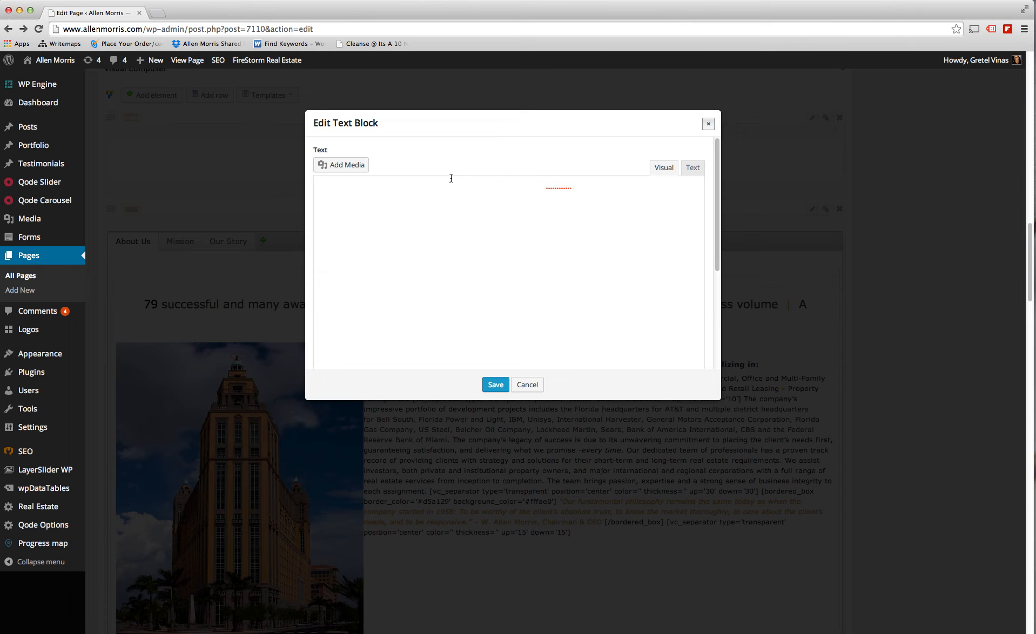
{"action": "left_click_drag", "start_coordinate": [436, 185], "coordinate": [545, 188]}
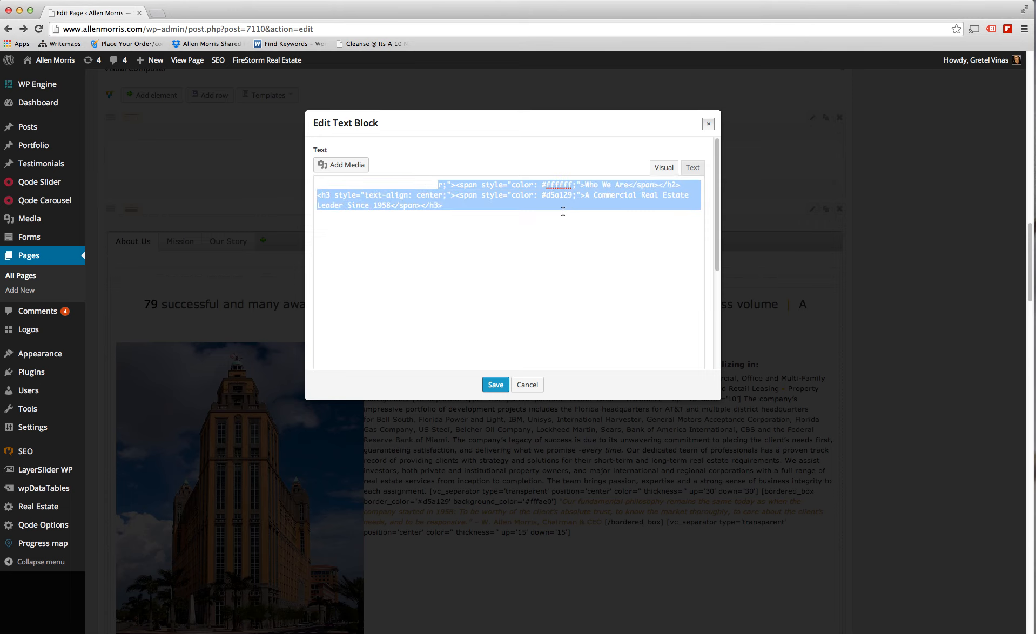
{"action": "left_click", "coordinate": [468, 206]}
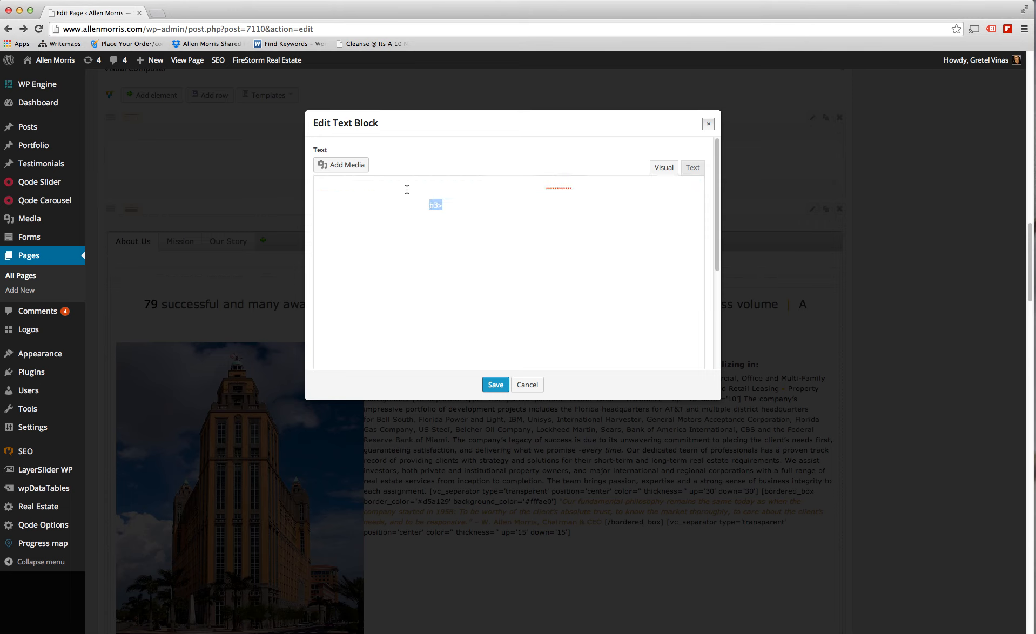
{"action": "left_click_drag", "start_coordinate": [443, 205], "coordinate": [311, 183]}
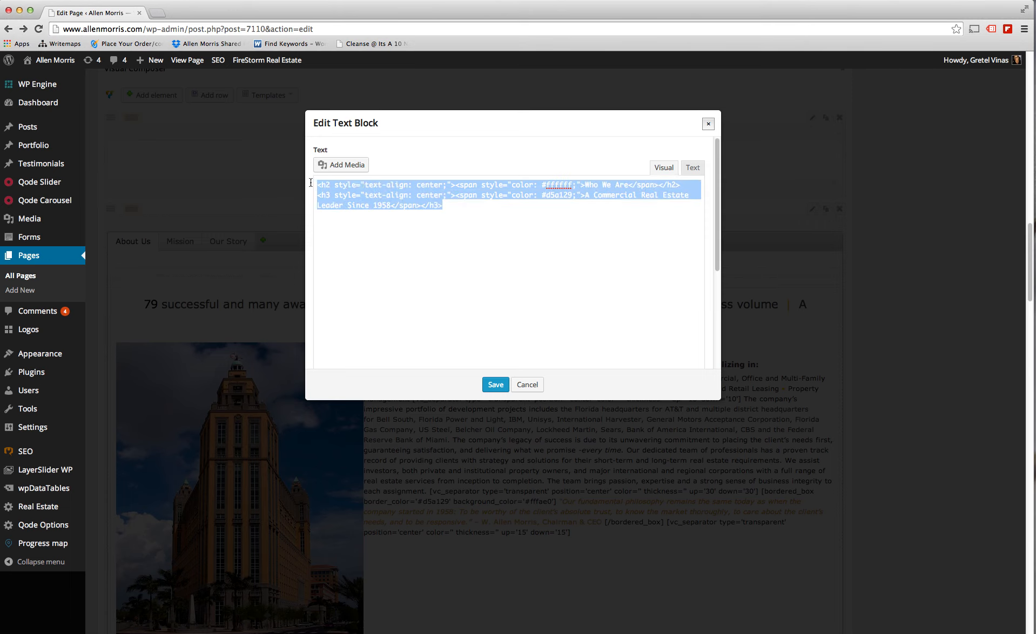
{"action": "left_click", "coordinate": [603, 185]}
{"action": "left_click_drag", "start_coordinate": [585, 185], "coordinate": [630, 182]}
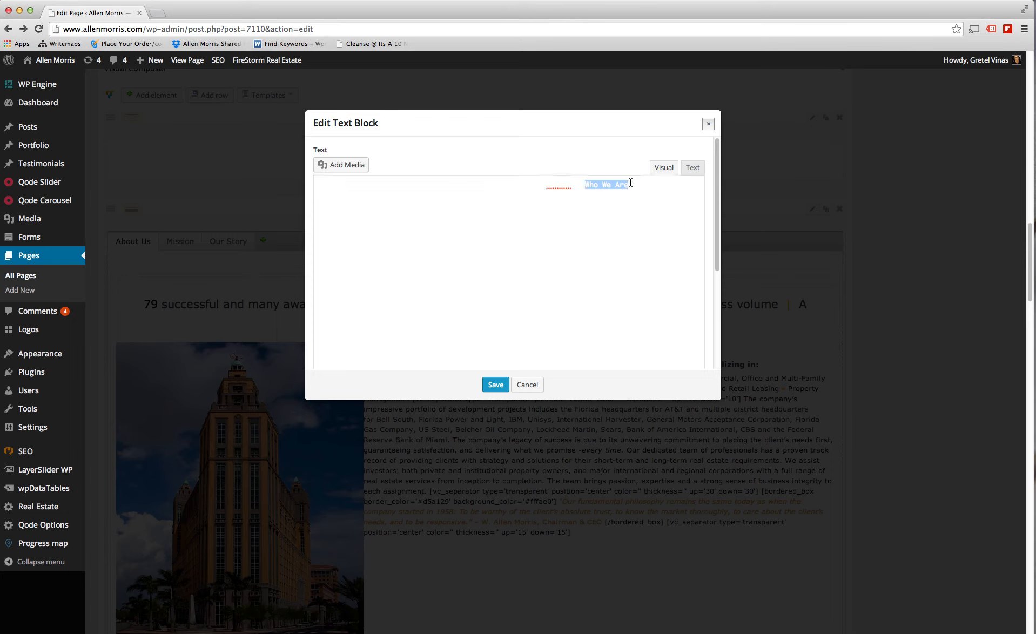
{"action": "left_click", "coordinate": [527, 385]}
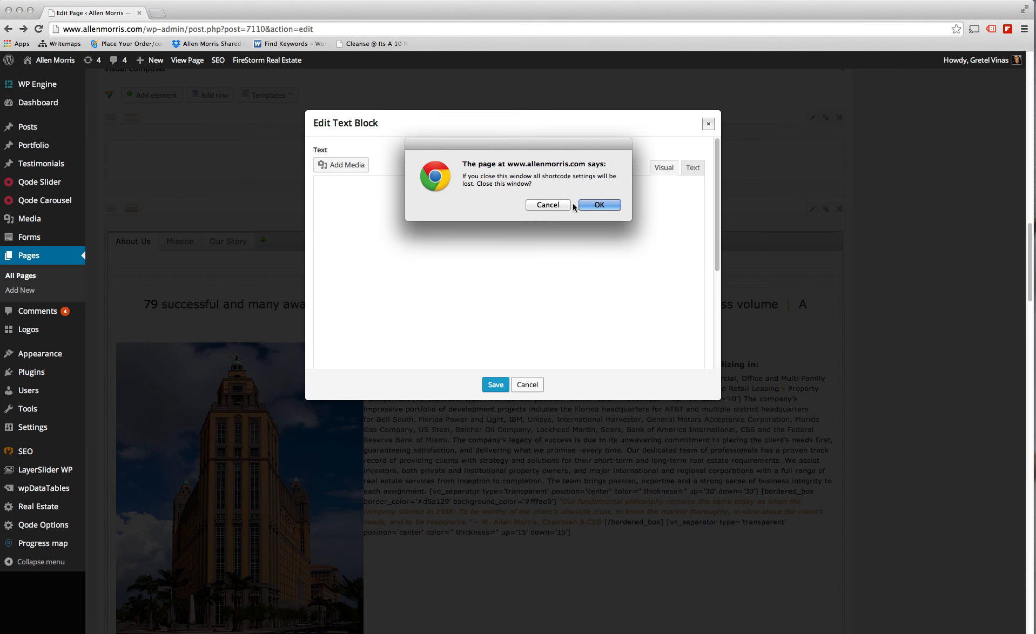
{"action": "left_click", "coordinate": [587, 205]}
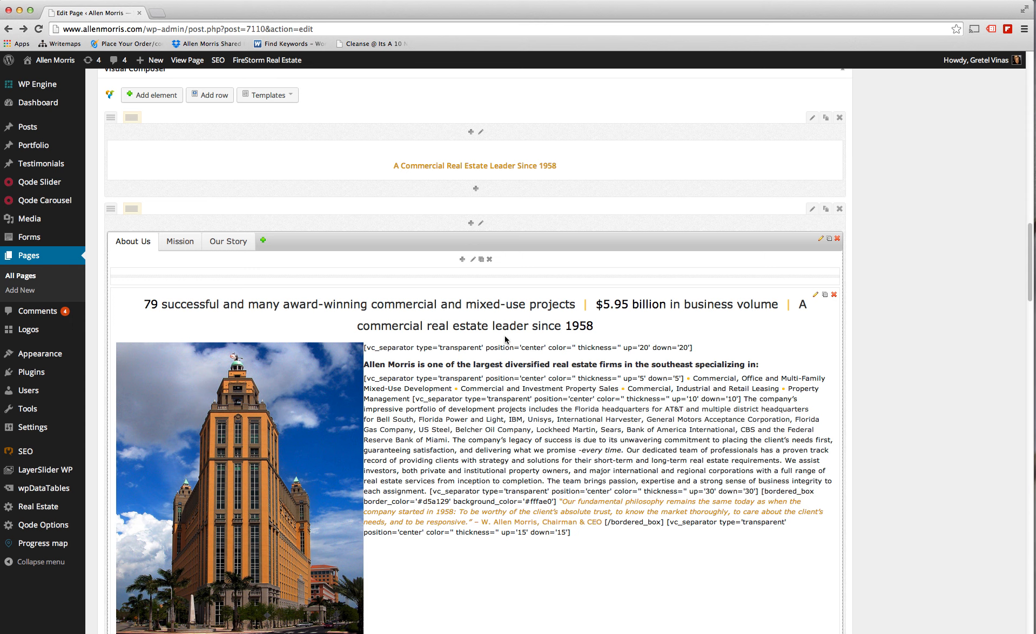
Open the main text block inside the About Us tab, select its content through to the end, and close it without saving.
{"action": "left_click", "coordinate": [815, 297]}
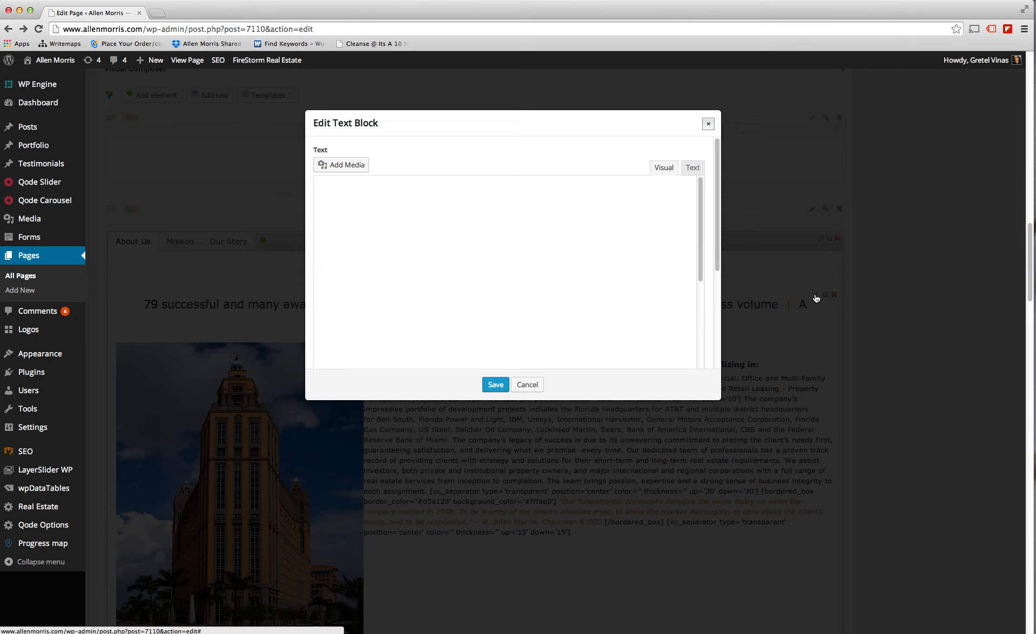
{"action": "left_click_drag", "start_coordinate": [700, 207], "coordinate": [701, 173]}
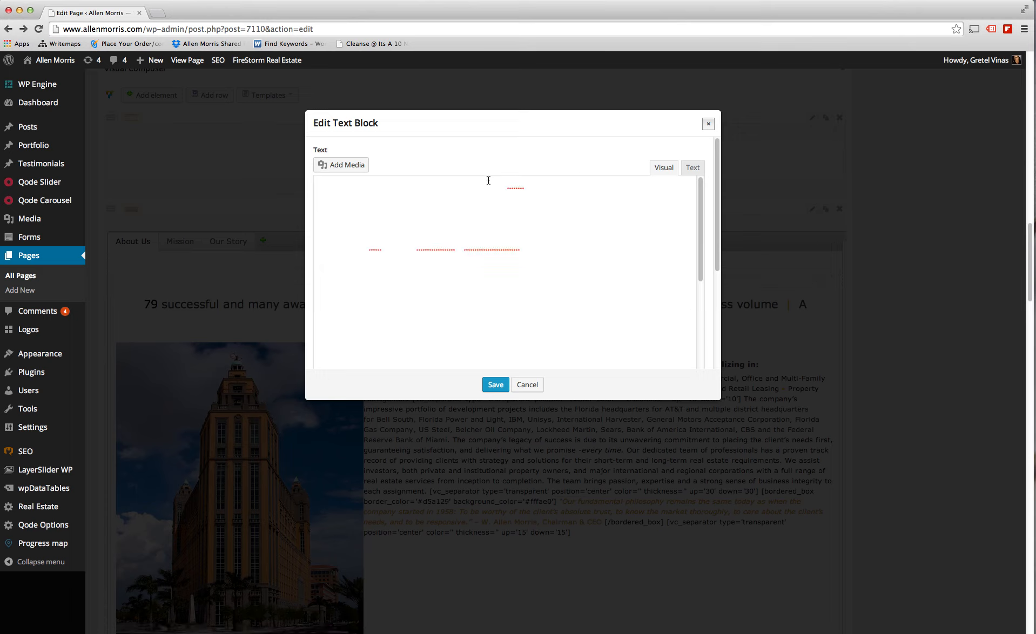
{"action": "left_click_drag", "start_coordinate": [490, 184], "coordinate": [609, 382]}
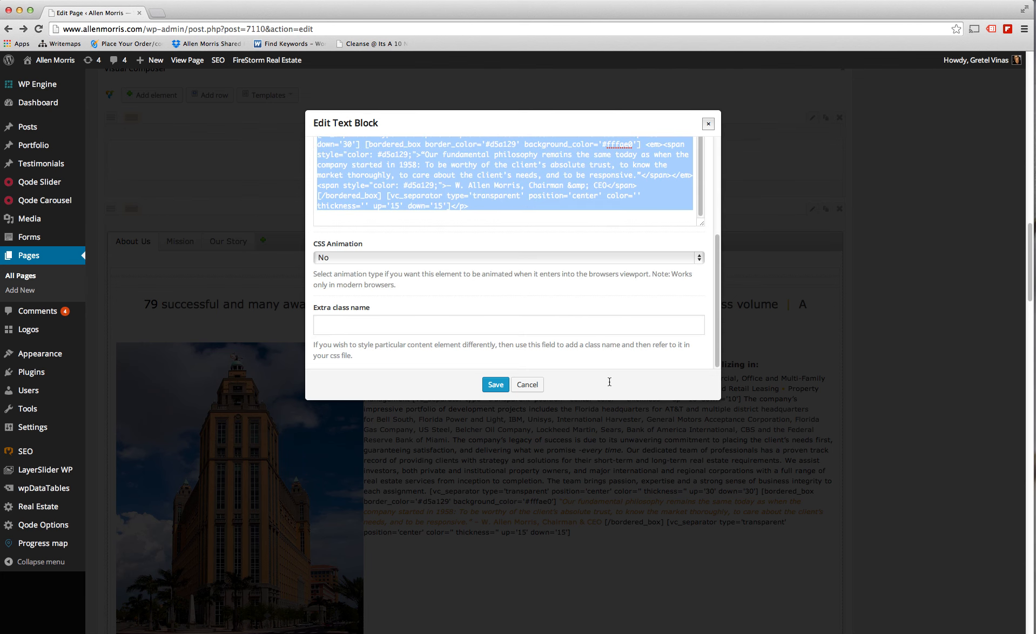
{"action": "left_click", "coordinate": [532, 384]}
{"action": "left_click", "coordinate": [565, 209]}
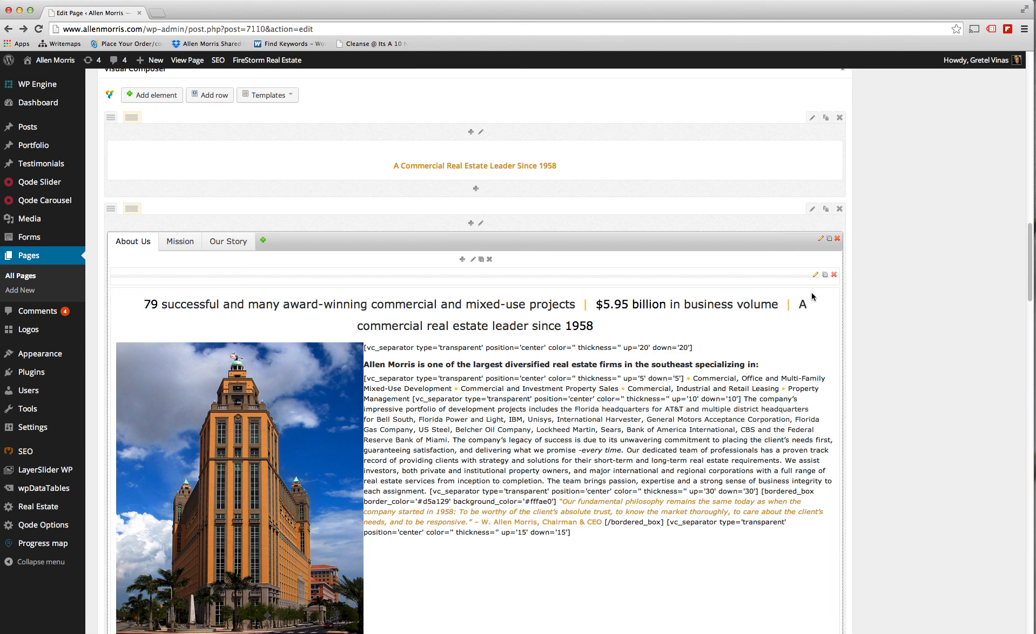
Reopen the About Us tab's main text block, show its HTML in Text mode, and discard the editing window.
{"action": "left_click", "coordinate": [815, 295]}
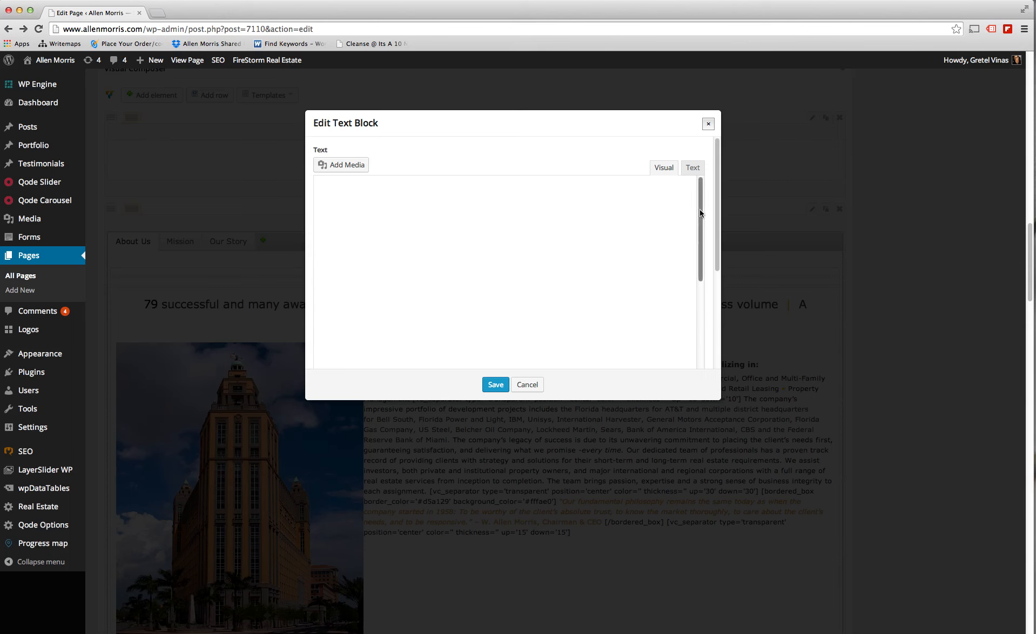
{"action": "left_click", "coordinate": [691, 171]}
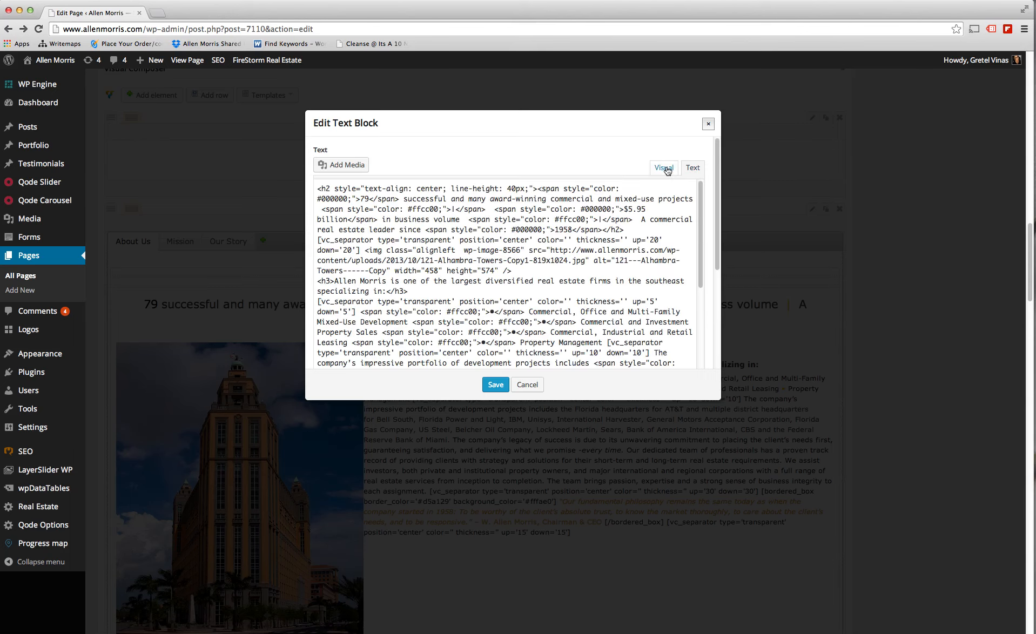
{"action": "left_click", "coordinate": [692, 172]}
{"action": "left_click", "coordinate": [525, 385]}
{"action": "left_click", "coordinate": [587, 205]}
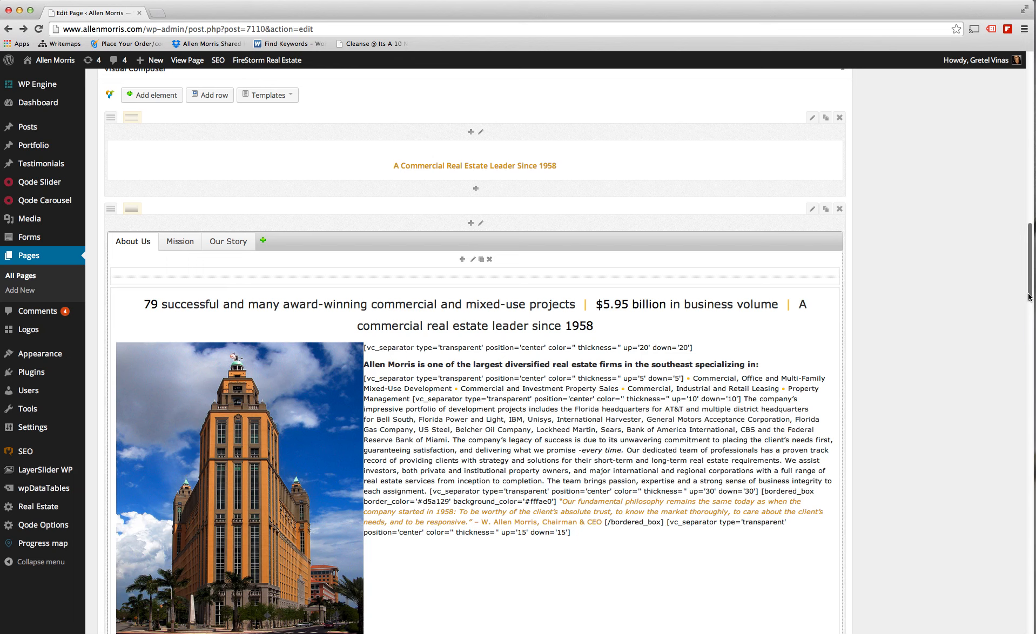
Open the text block holding the timeline, view its iframe embed code in Text mode, and cancel the edit.
{"action": "left_click_drag", "start_coordinate": [1031, 298], "coordinate": [1012, 402]}
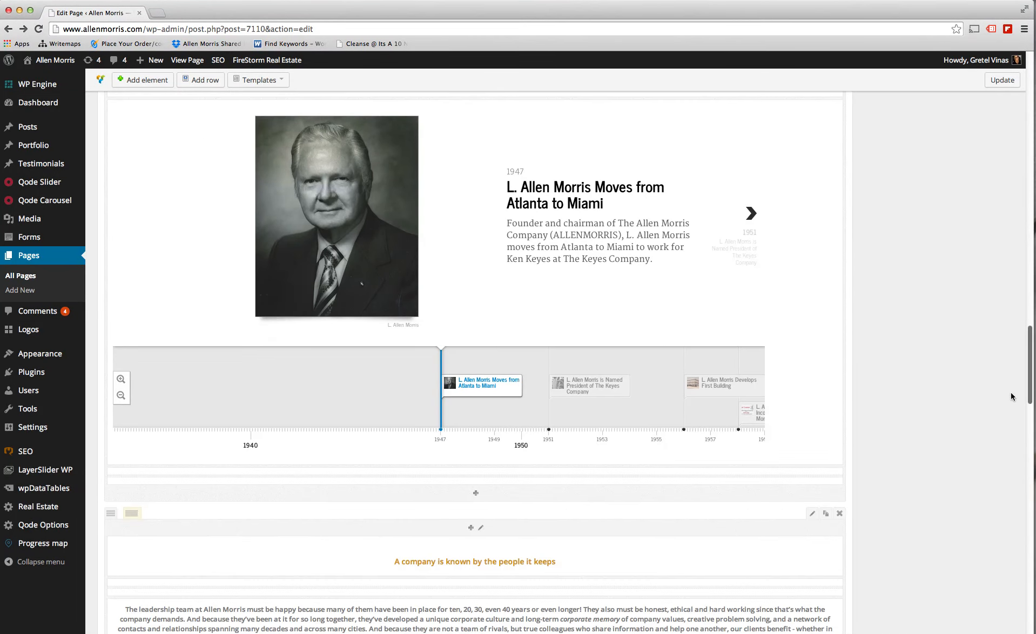
{"action": "scroll", "coordinate": [1010, 327], "scroll_direction": "up", "scroll_amount": 3}
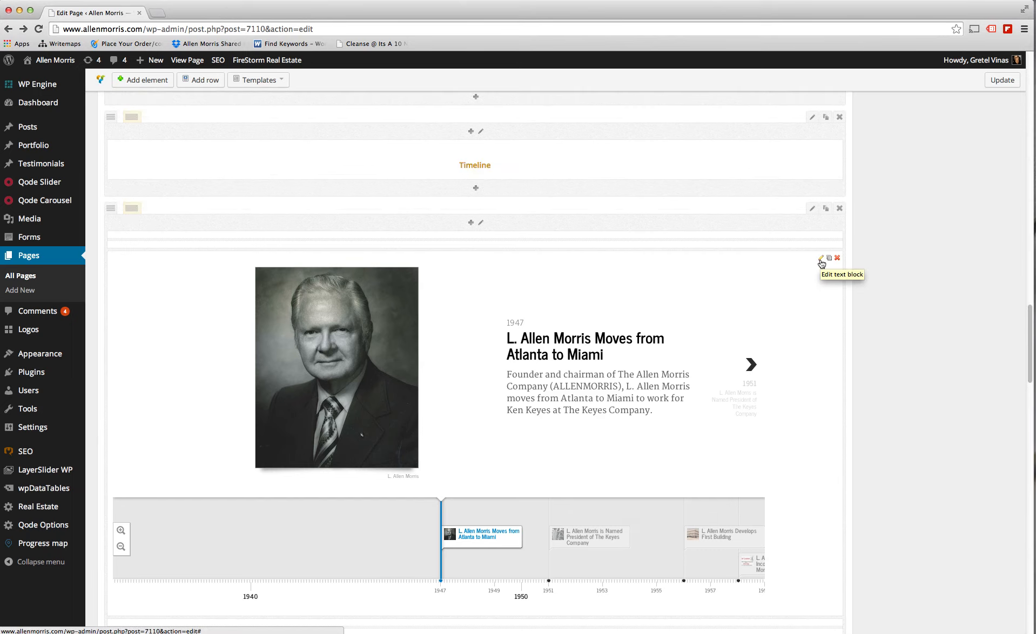
{"action": "left_click", "coordinate": [821, 259]}
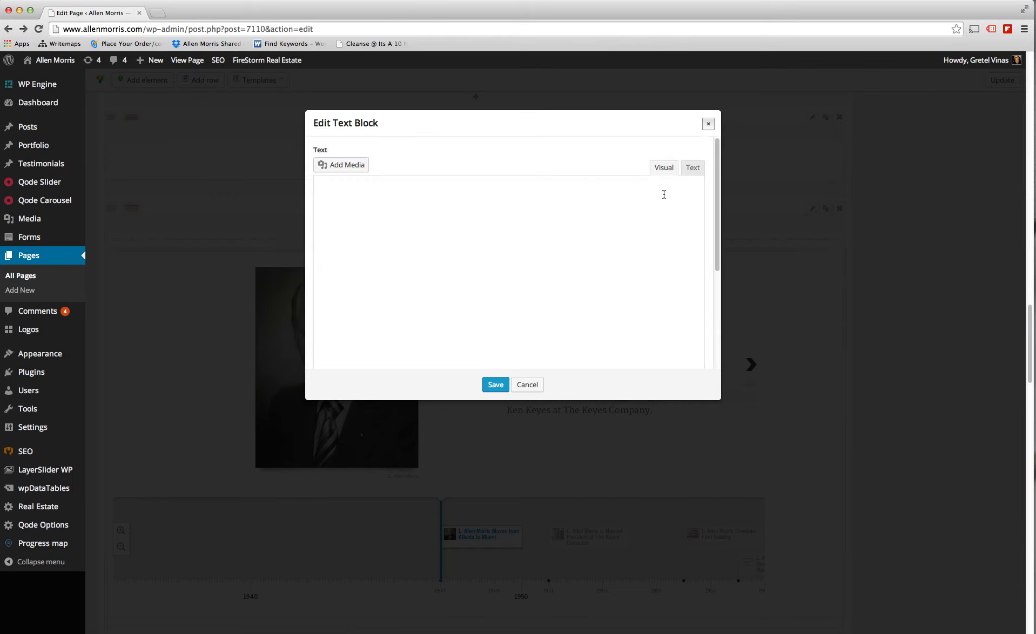
{"action": "left_click", "coordinate": [693, 168]}
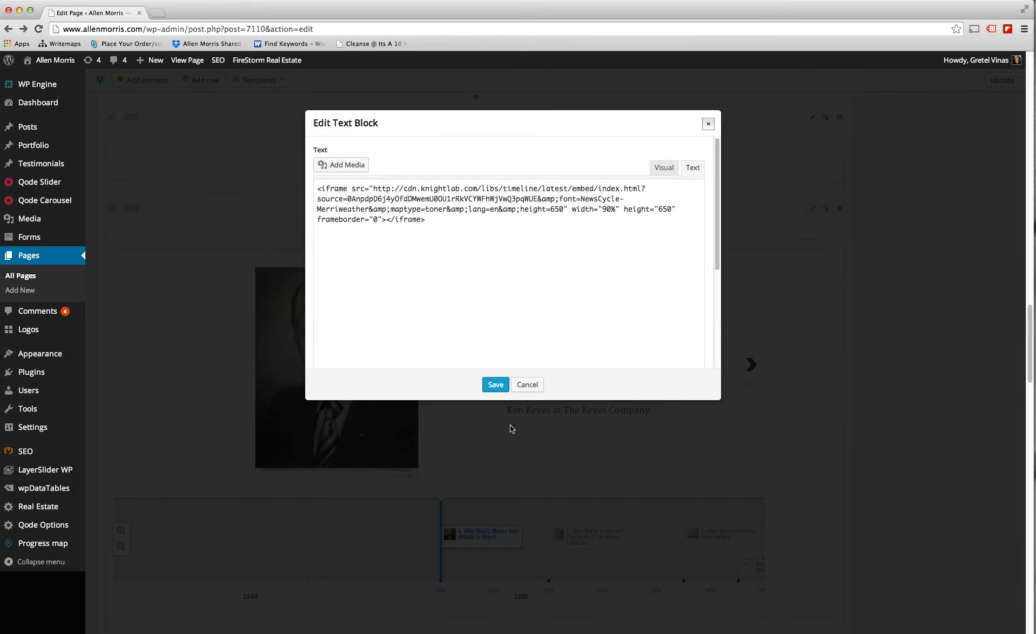
{"action": "left_click", "coordinate": [528, 385]}
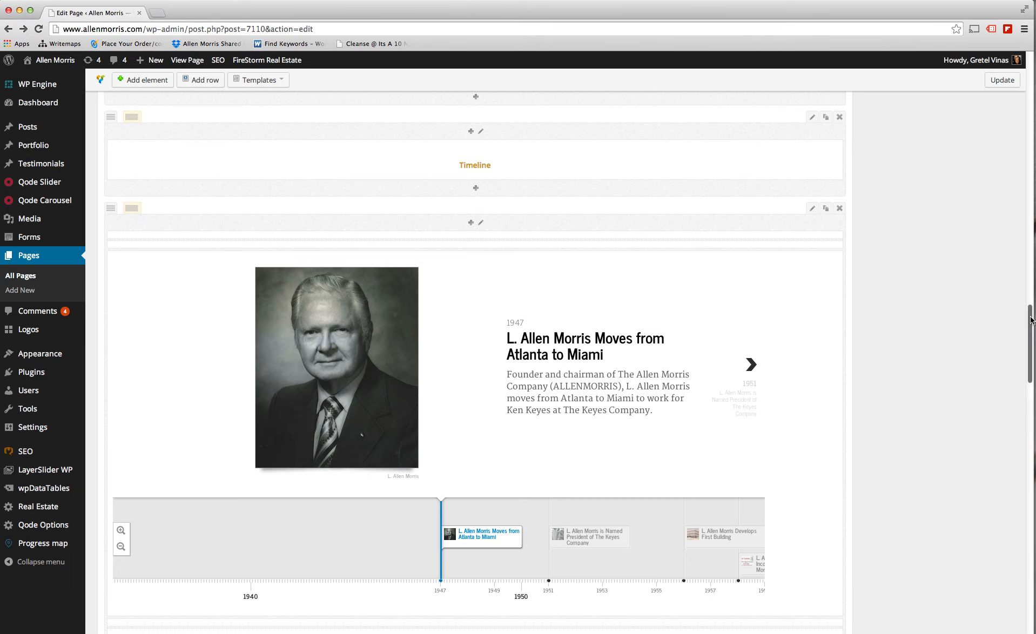
Open the leadership team paragraph below "A company is known by the people it keeps", view its HTML in Text mode, and cancel.
{"action": "left_click_drag", "start_coordinate": [1030, 320], "coordinate": [1030, 346]}
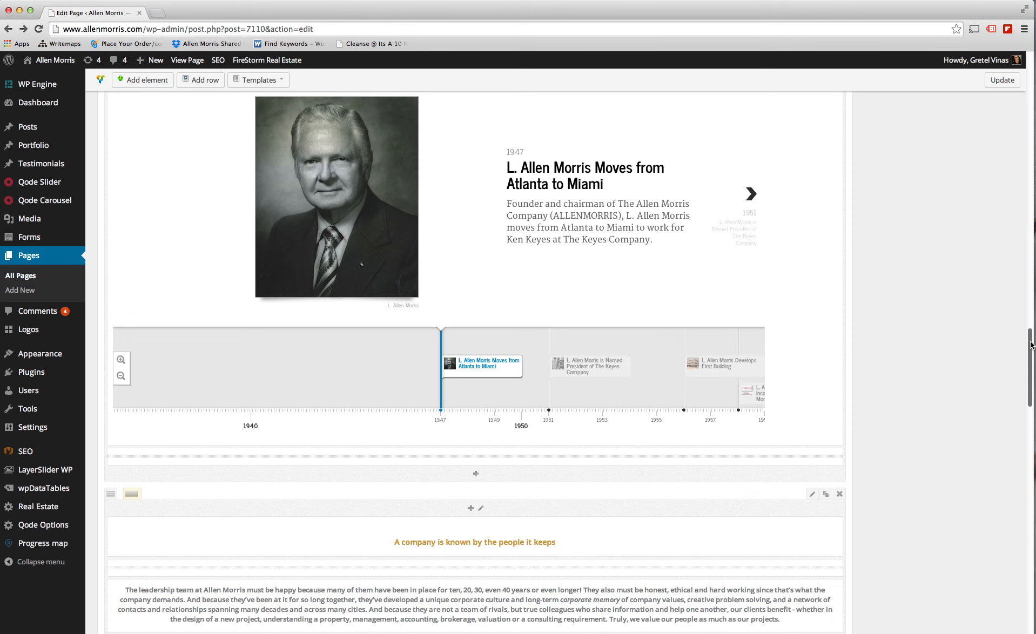
{"action": "left_click_drag", "start_coordinate": [1030, 344], "coordinate": [1029, 392]}
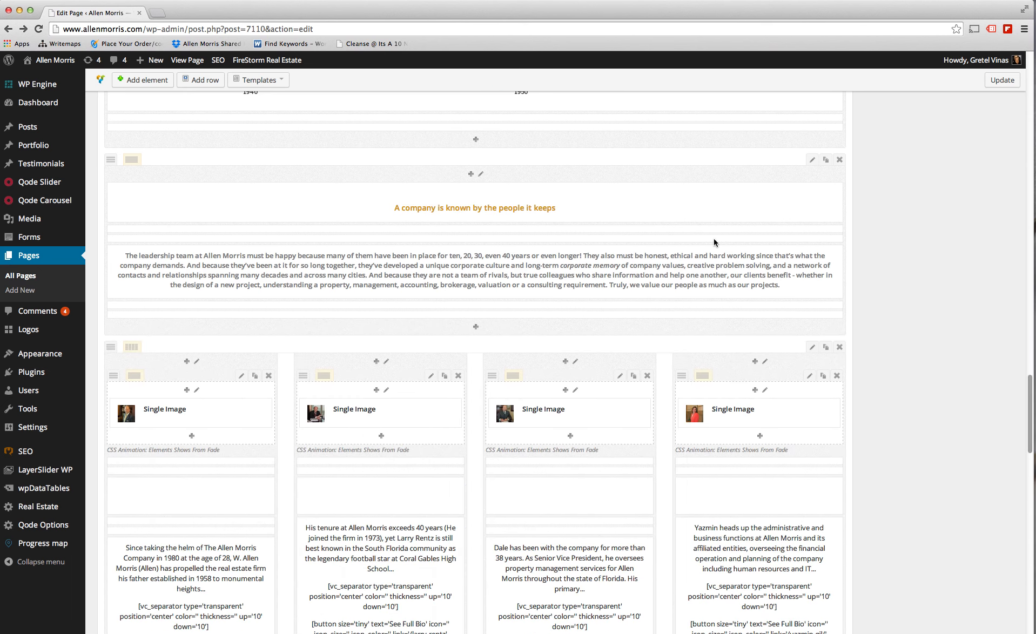
{"action": "left_click", "coordinate": [821, 253]}
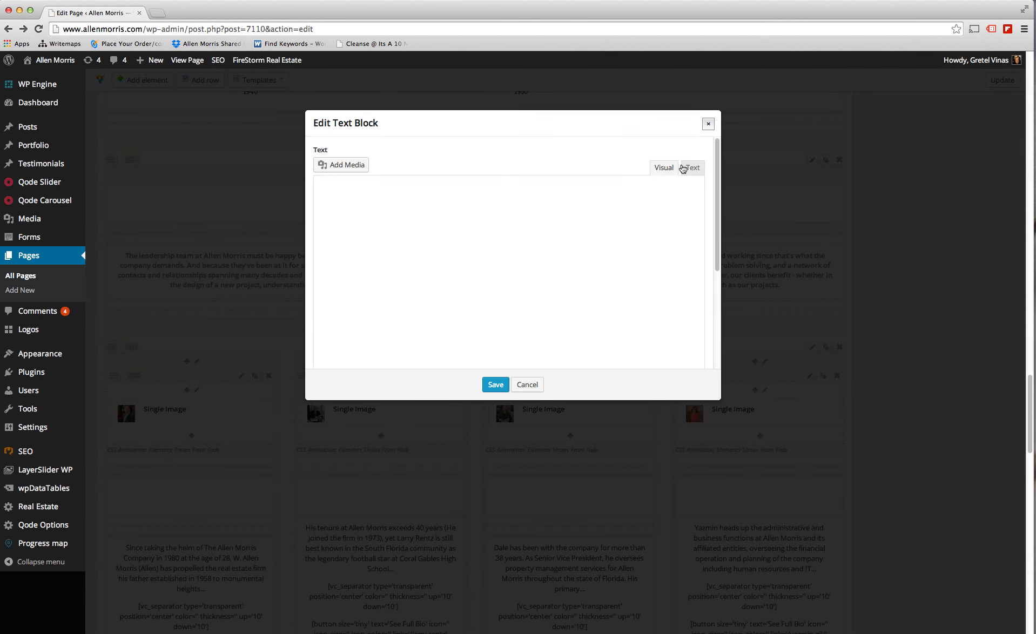
{"action": "left_click", "coordinate": [691, 169]}
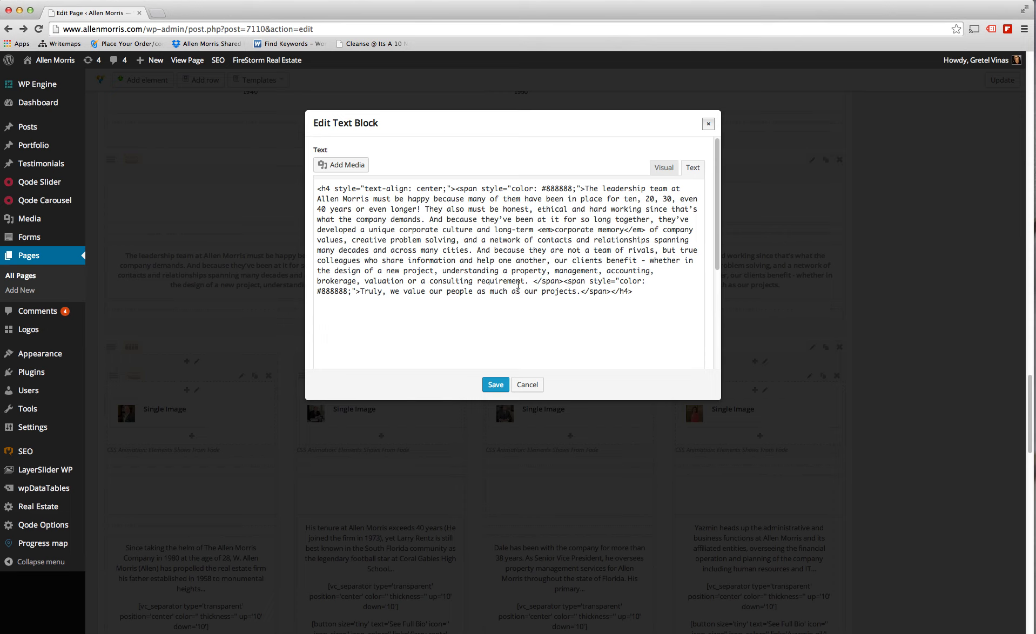
{"action": "left_click", "coordinate": [534, 386]}
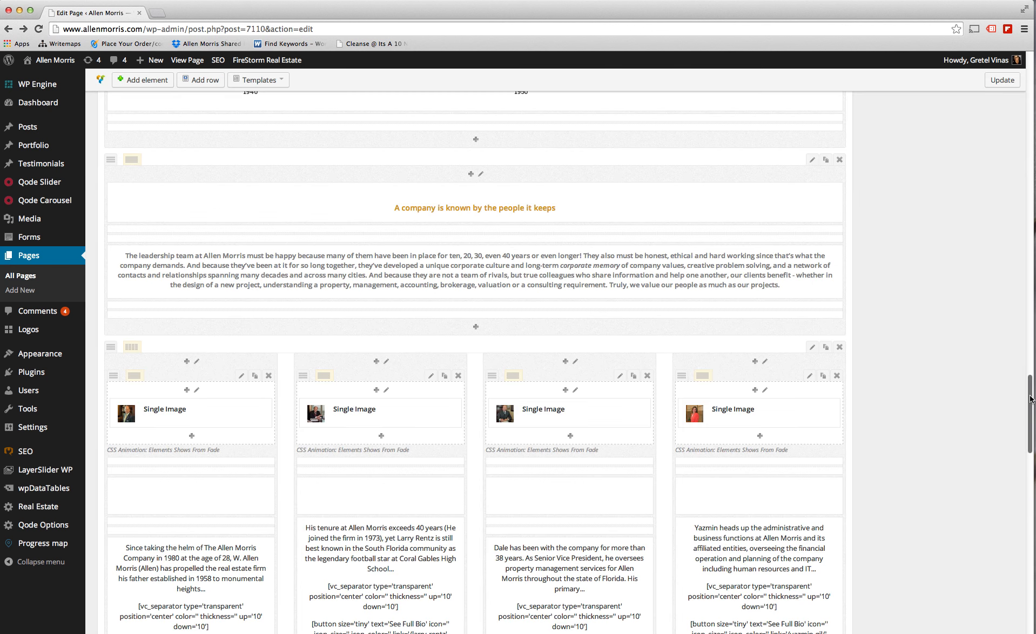
Remove the photo from the third column's Single Image element, open the media library for a replacement, and discard the changes.
{"action": "left_click_drag", "start_coordinate": [1029, 399], "coordinate": [1029, 422]}
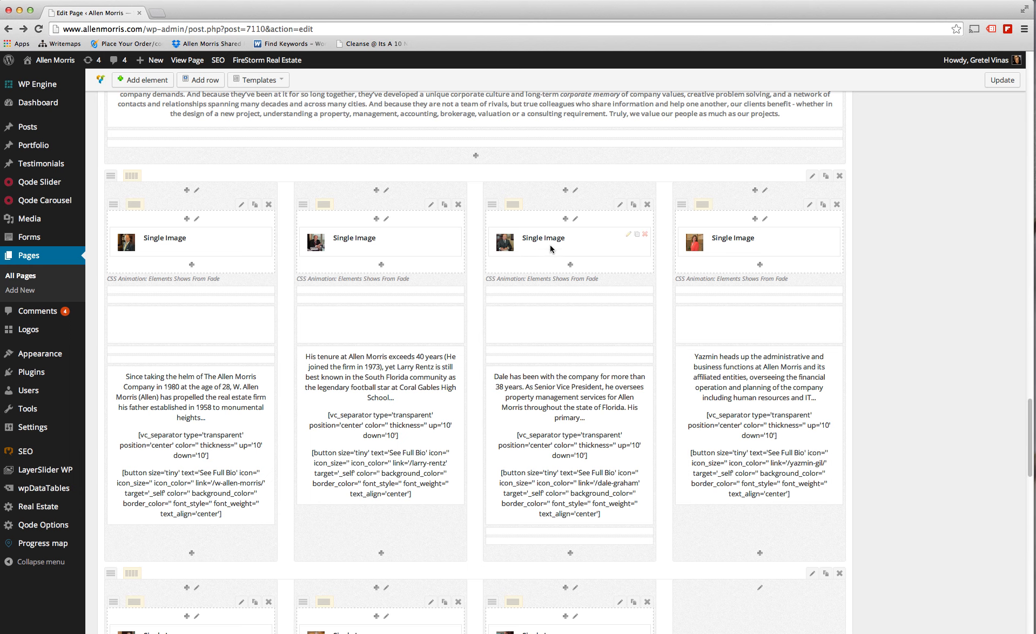
{"action": "left_click", "coordinate": [629, 235]}
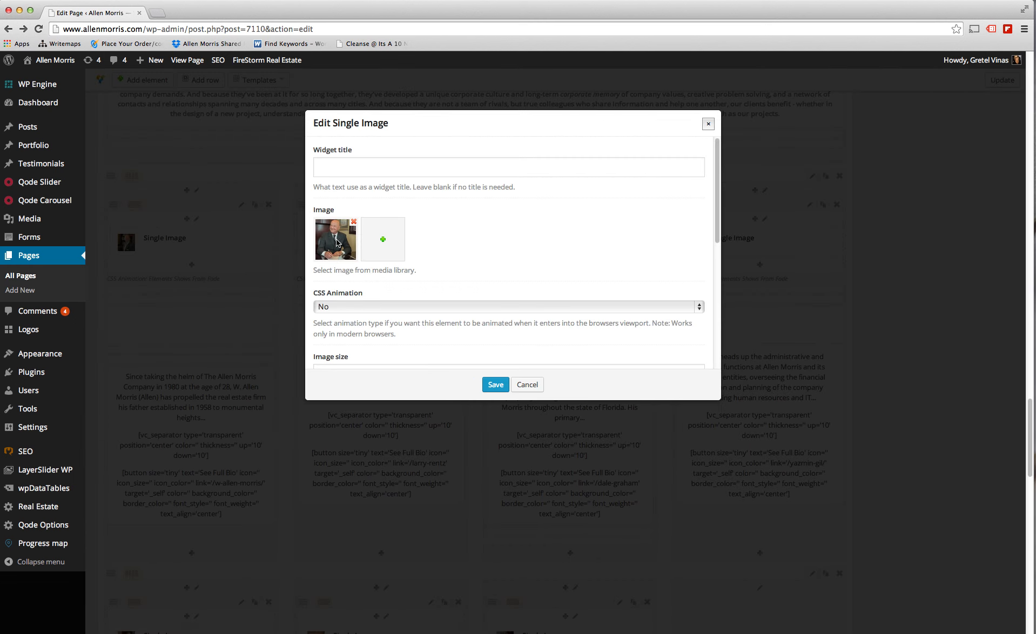
{"action": "left_click", "coordinate": [353, 221]}
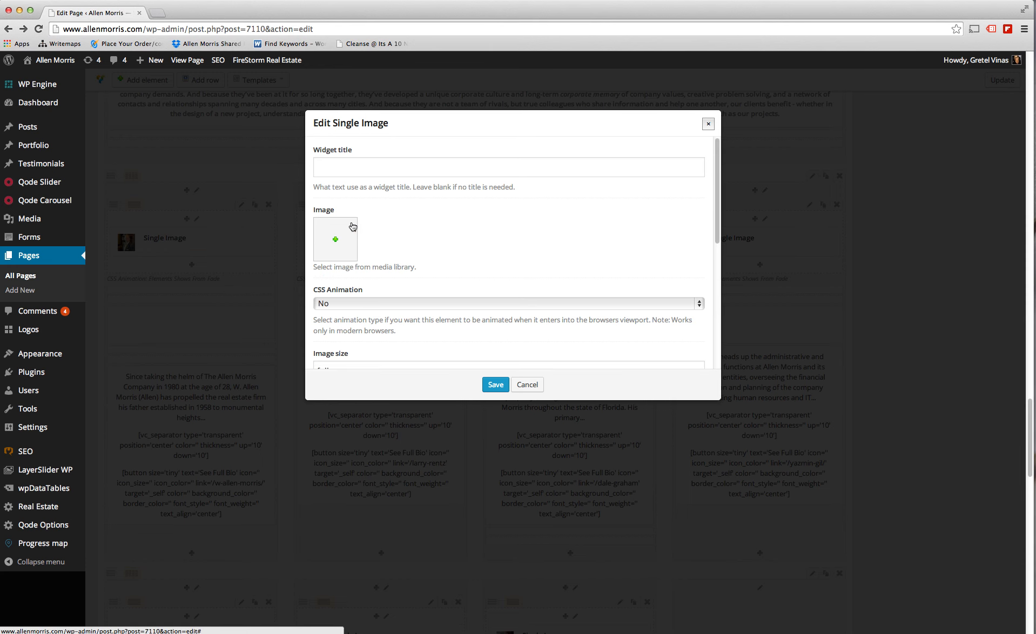
{"action": "left_click", "coordinate": [335, 240]}
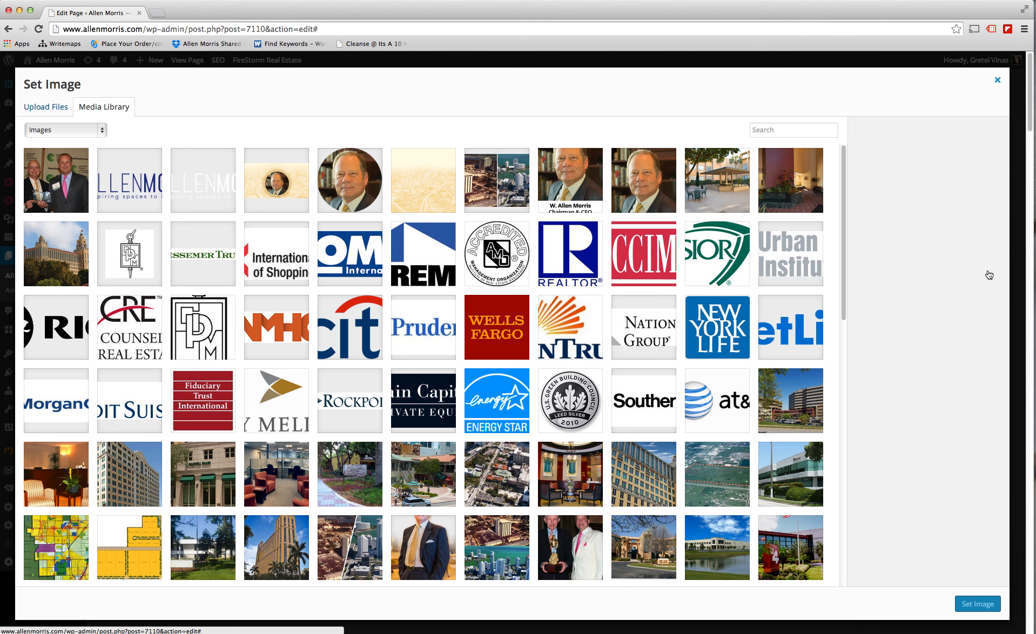
{"action": "left_click", "coordinate": [998, 82]}
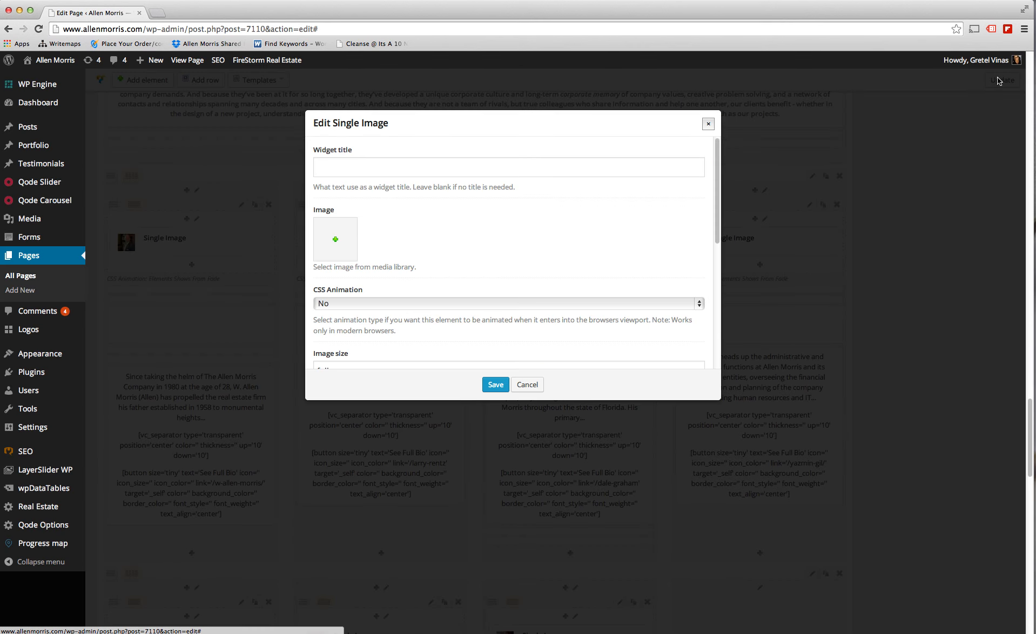
{"action": "left_click", "coordinate": [522, 384]}
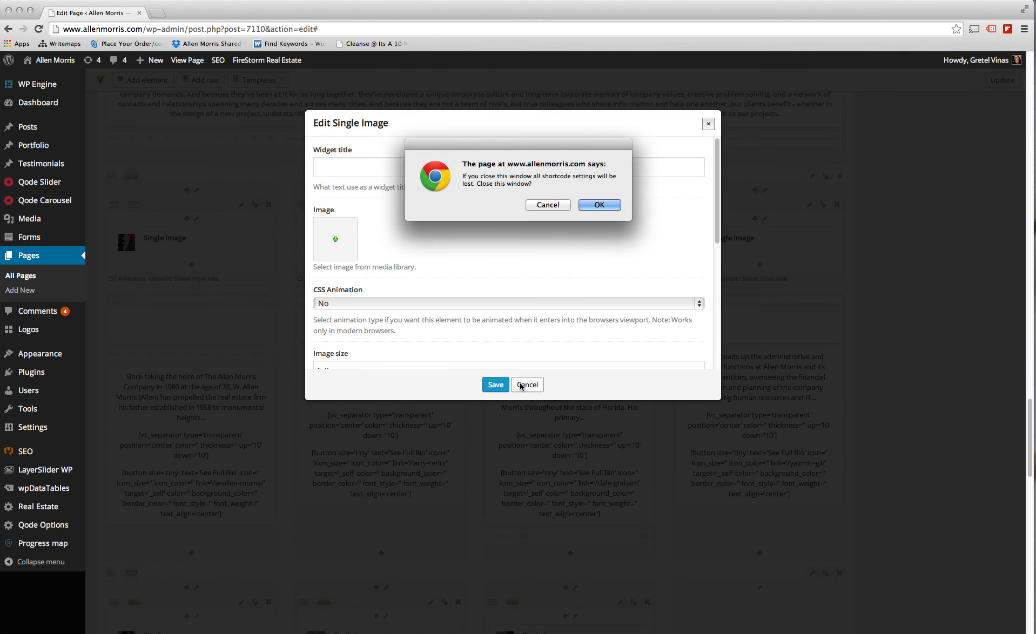
{"action": "left_click", "coordinate": [596, 204]}
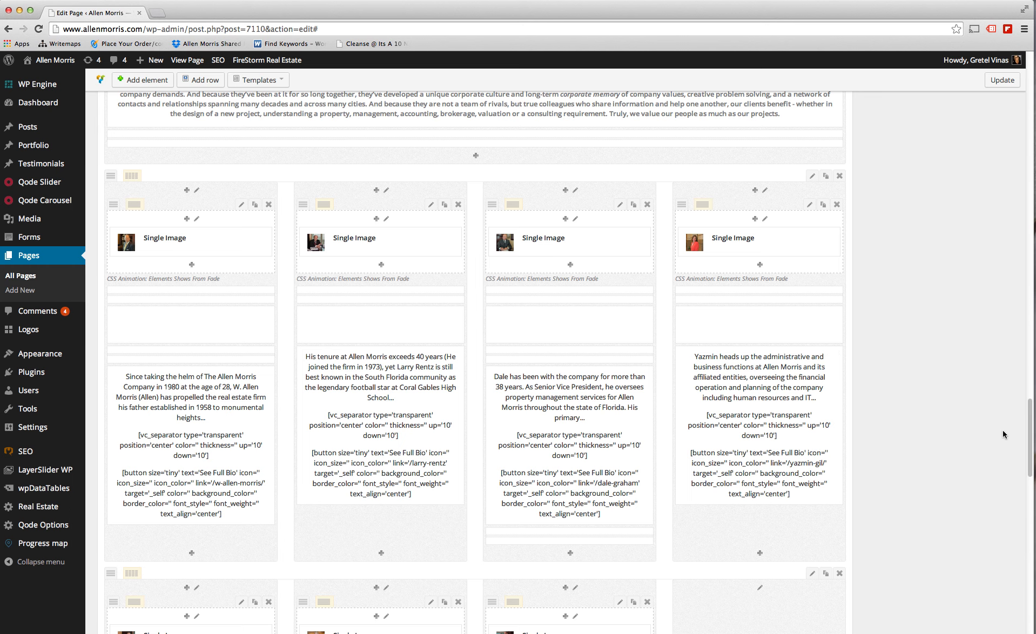
Look through the remaining team member rows of the WHO WE ARE page down to the Our Clients section.
{"action": "scroll", "coordinate": [1030, 433], "scroll_direction": "down", "scroll_amount": 3}
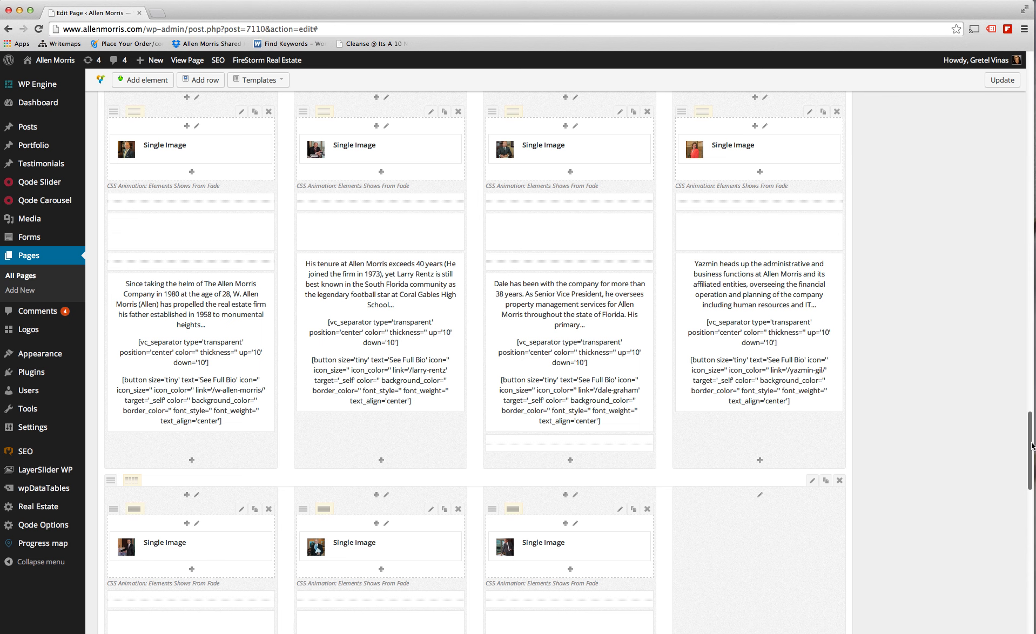
{"action": "scroll", "coordinate": [1031, 447], "scroll_direction": "down", "scroll_amount": 10}
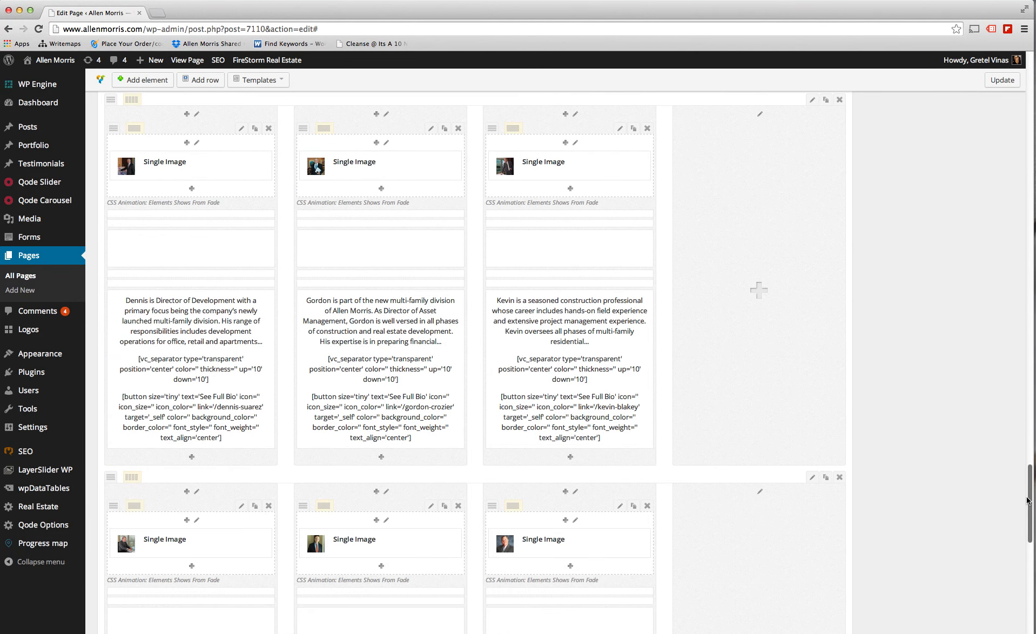
{"action": "left_click_drag", "start_coordinate": [1030, 506], "coordinate": [1029, 581]}
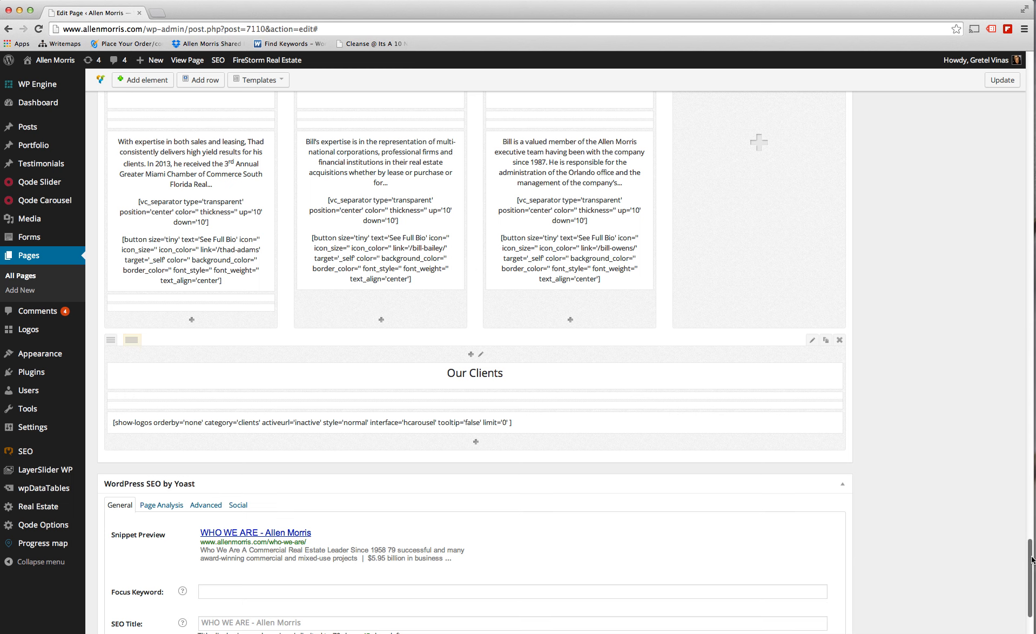
{"action": "left_click_drag", "start_coordinate": [1031, 560], "coordinate": [1031, 41]}
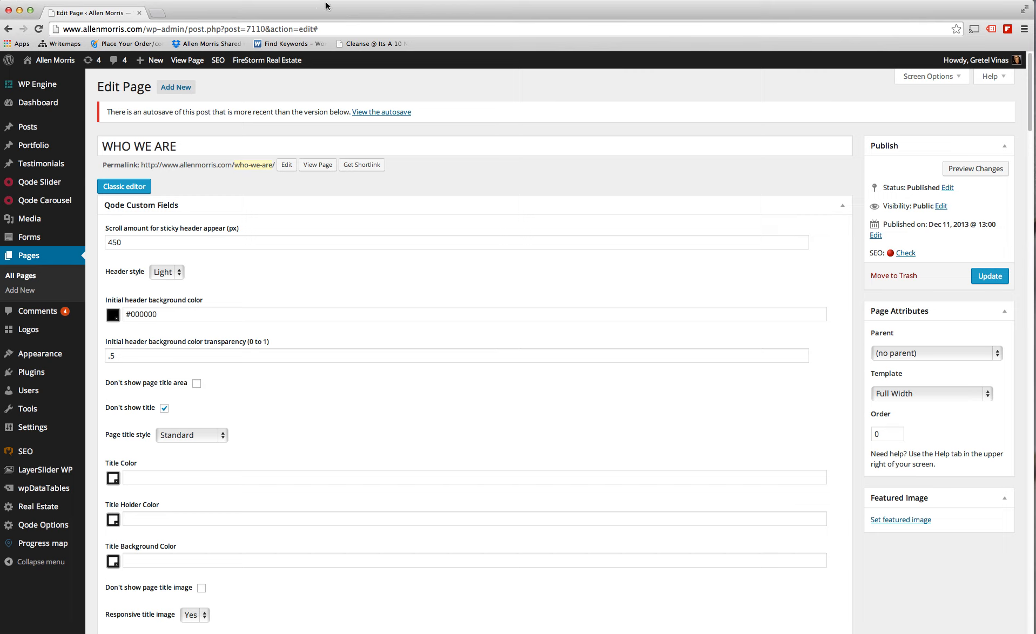
Visit the live site, open the Commercial Development page under Our Expertise, and open that page for editing.
{"action": "left_click", "coordinate": [47, 61]}
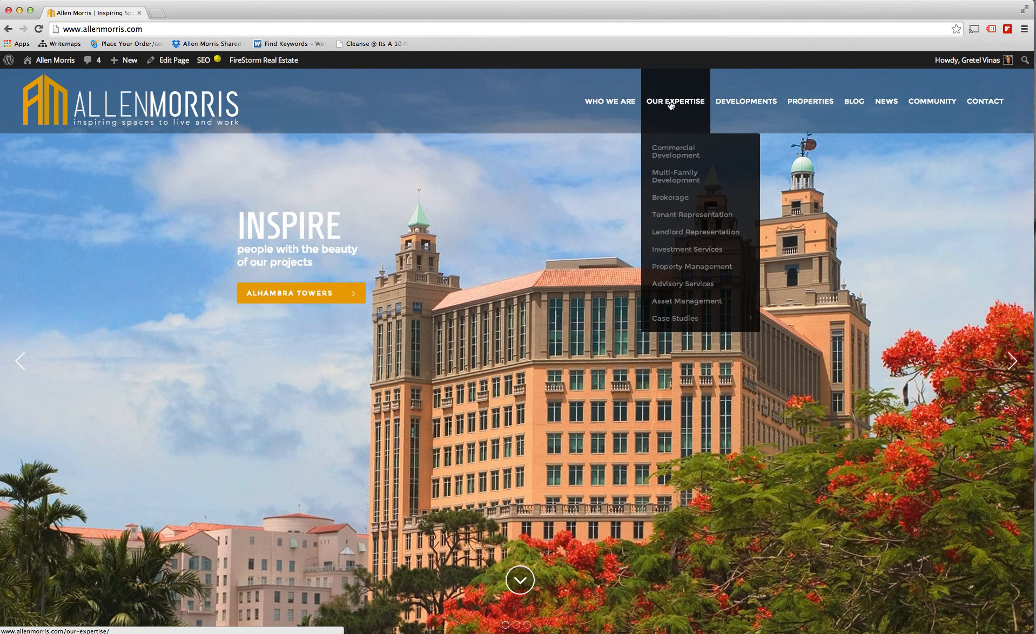
{"action": "mouse_move", "coordinate": [599, 101]}
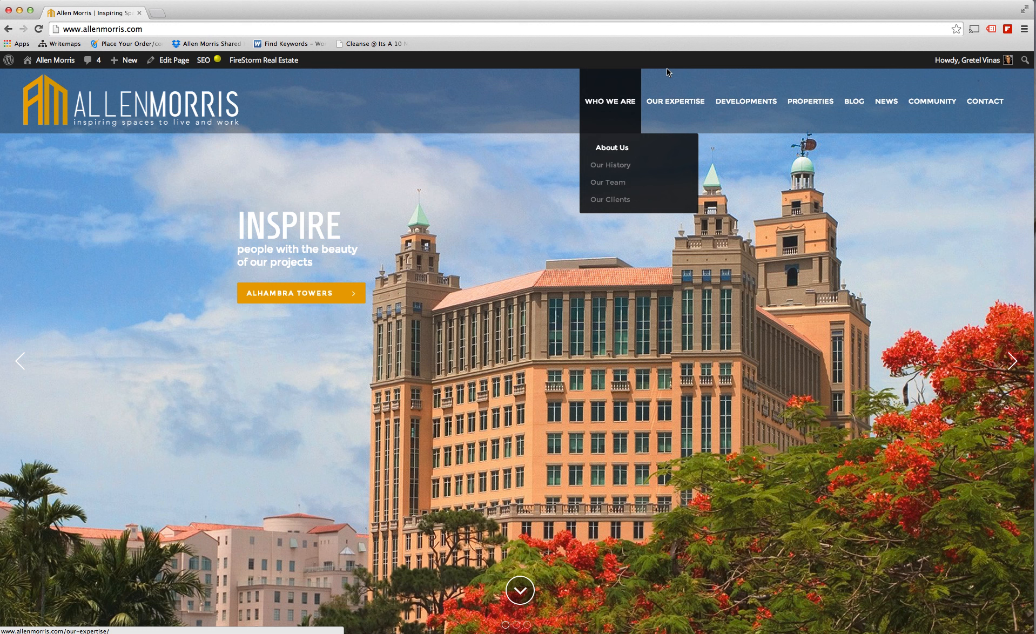
{"action": "mouse_move", "coordinate": [675, 101]}
{"action": "left_click", "coordinate": [676, 150]}
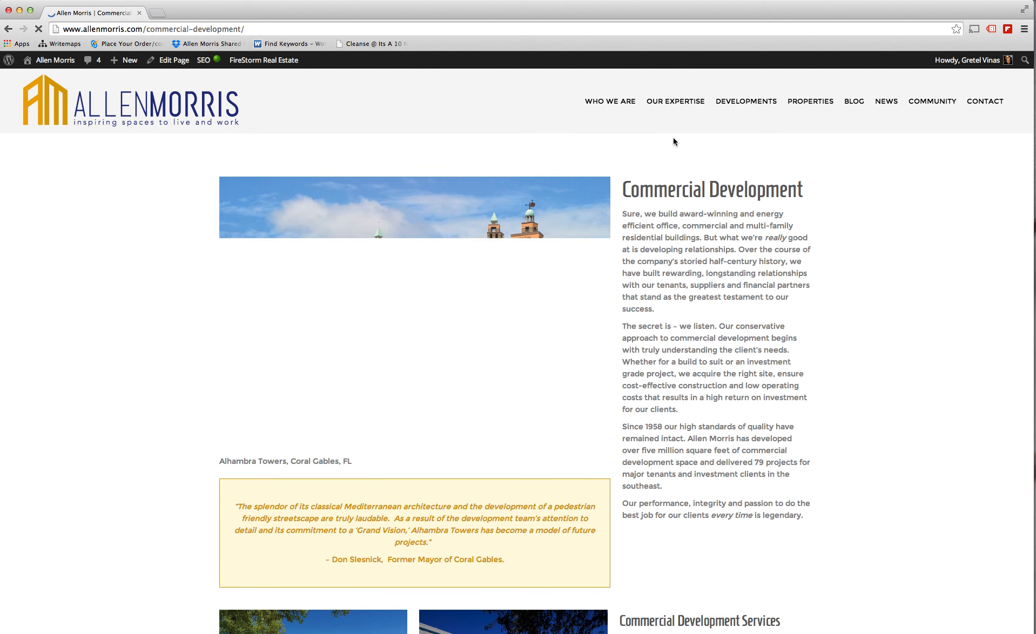
{"action": "left_click", "coordinate": [173, 62]}
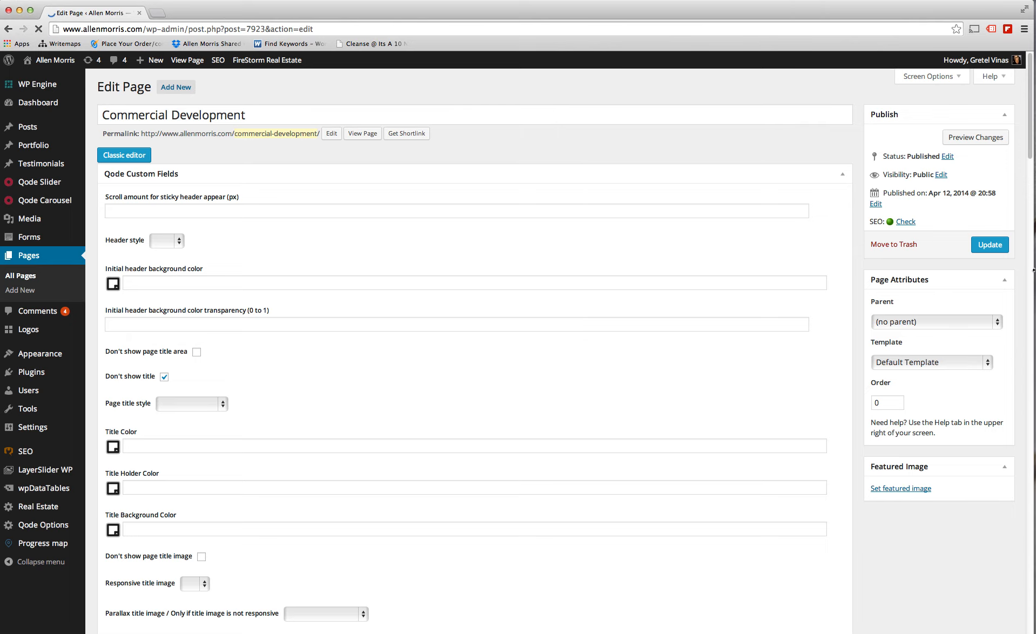
Examine how the Commercial Development page's Visual Composer rows arrange its images, captions, quote box and text.
{"action": "mouse_move", "coordinate": [1029, 131]}
{"action": "left_mouse_down"}
{"action": "mouse_move", "coordinate": [1027, 368]}
{"action": "mouse_move", "coordinate": [1026, 346]}
{"action": "mouse_move", "coordinate": [1011, 489]}
{"action": "mouse_move", "coordinate": [1016, 113]}
{"action": "left_mouse_up"}
{"action": "left_click", "coordinate": [989, 246]}
{"action": "left_click_drag", "start_coordinate": [1031, 151], "coordinate": [1011, 364]}
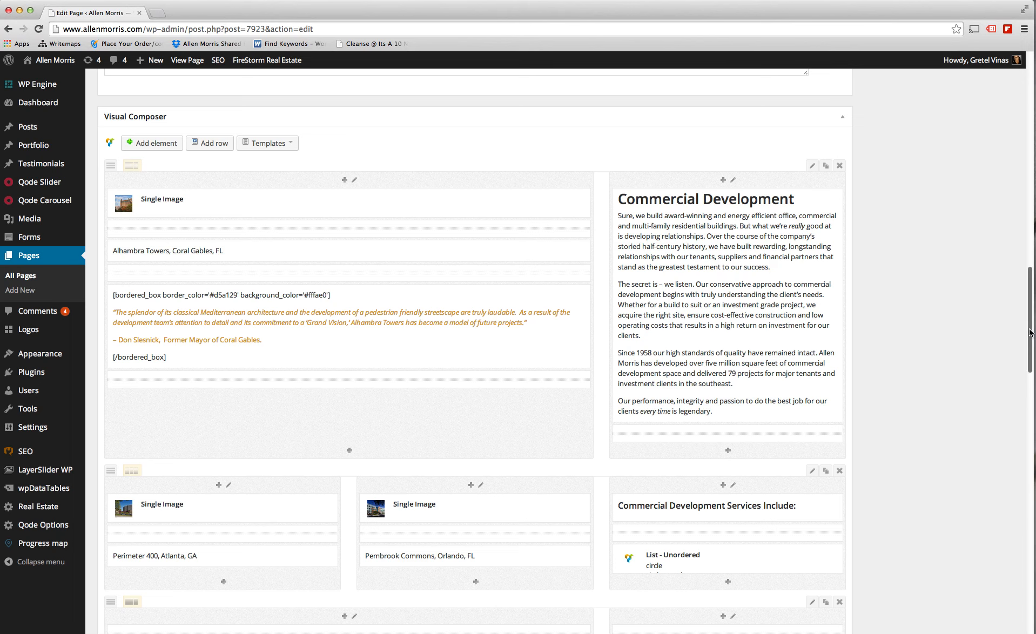
{"action": "left_click_drag", "start_coordinate": [1029, 332], "coordinate": [1029, 340]}
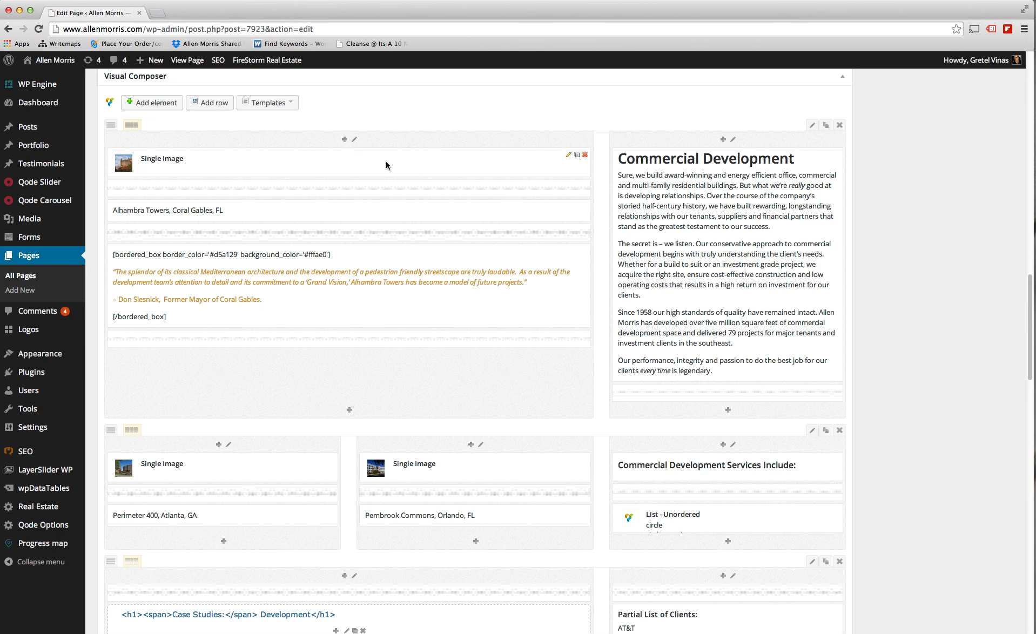
{"action": "scroll", "coordinate": [378, 173], "scroll_direction": "up", "scroll_amount": 5}
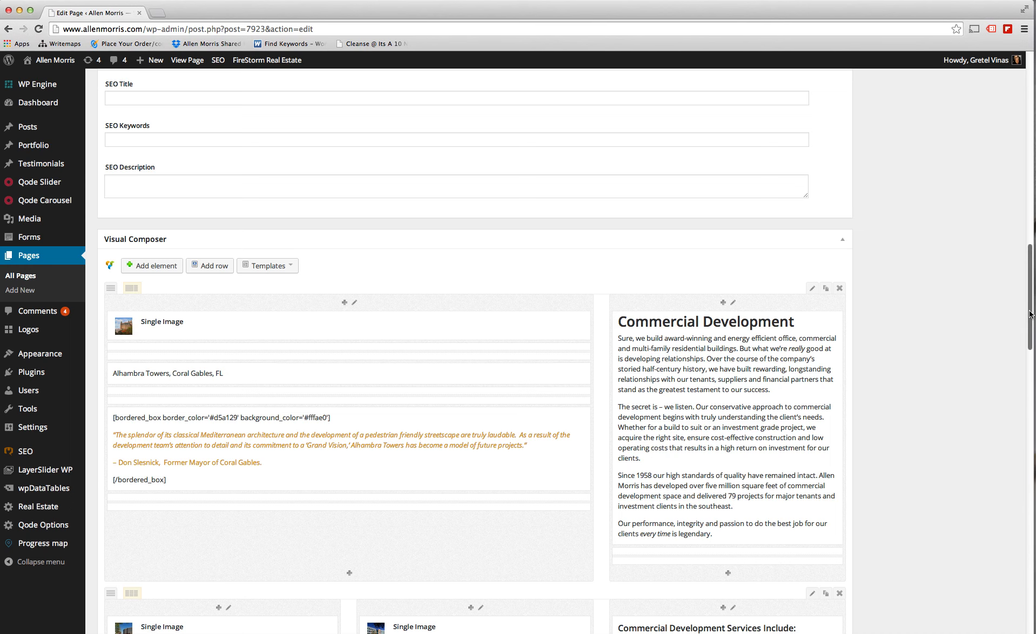
{"action": "scroll", "coordinate": [1030, 314], "scroll_direction": "down", "scroll_amount": 4}
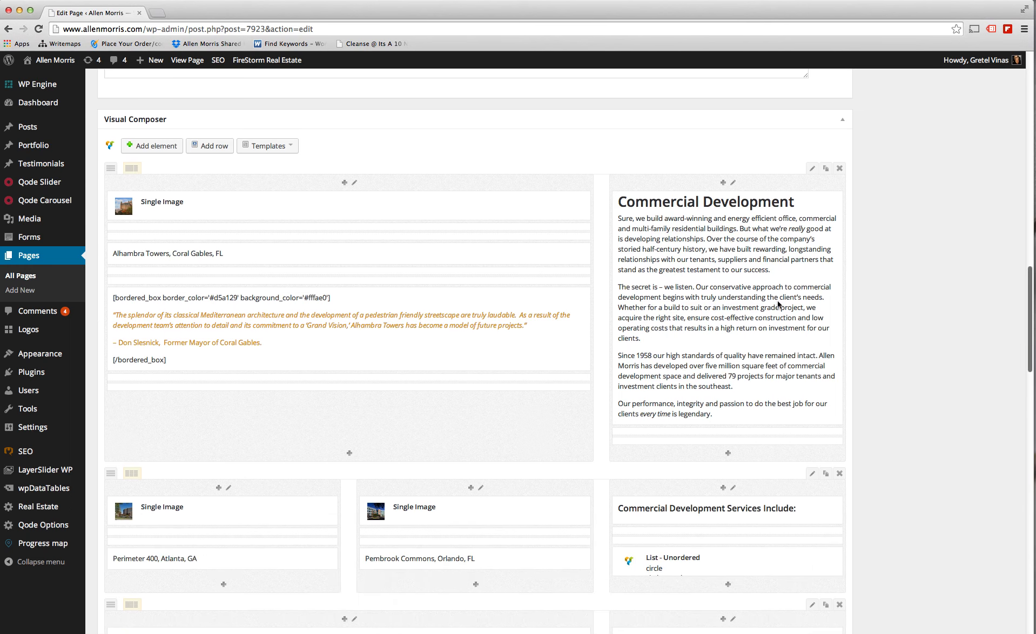
Add a Text Block with its default text below the bordered quote box in the first row's wide column, checking its Text mode before saving.
{"action": "left_click", "coordinate": [349, 454]}
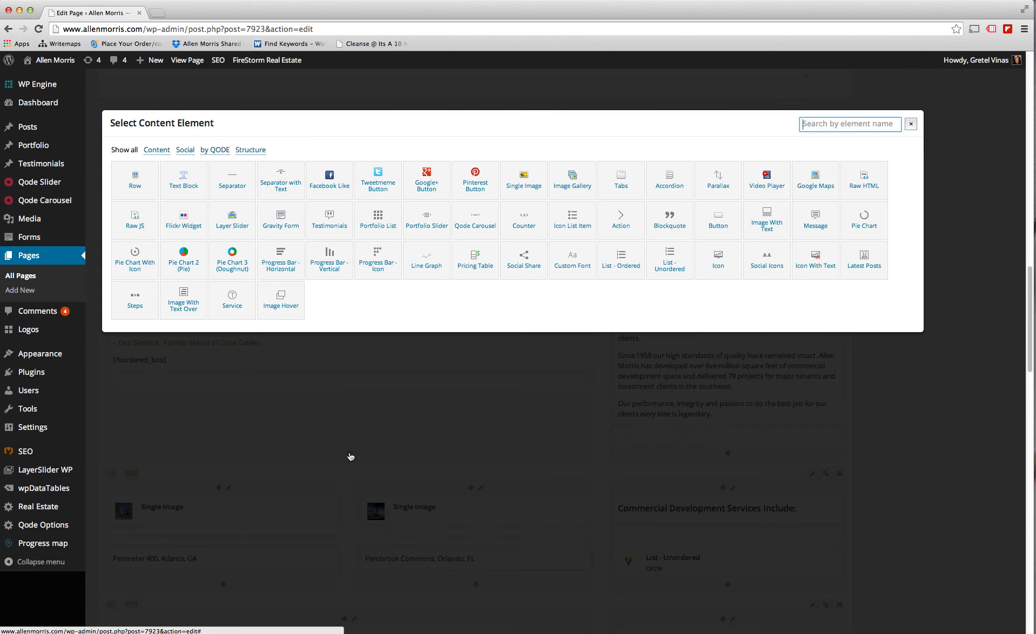
{"action": "left_click", "coordinate": [181, 189]}
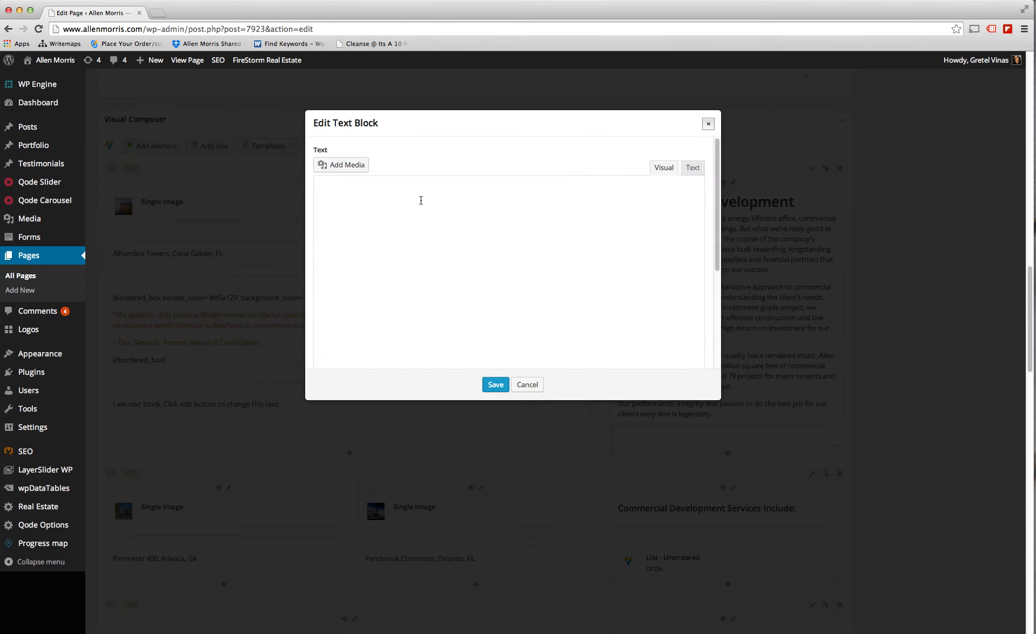
{"action": "left_click", "coordinate": [691, 168]}
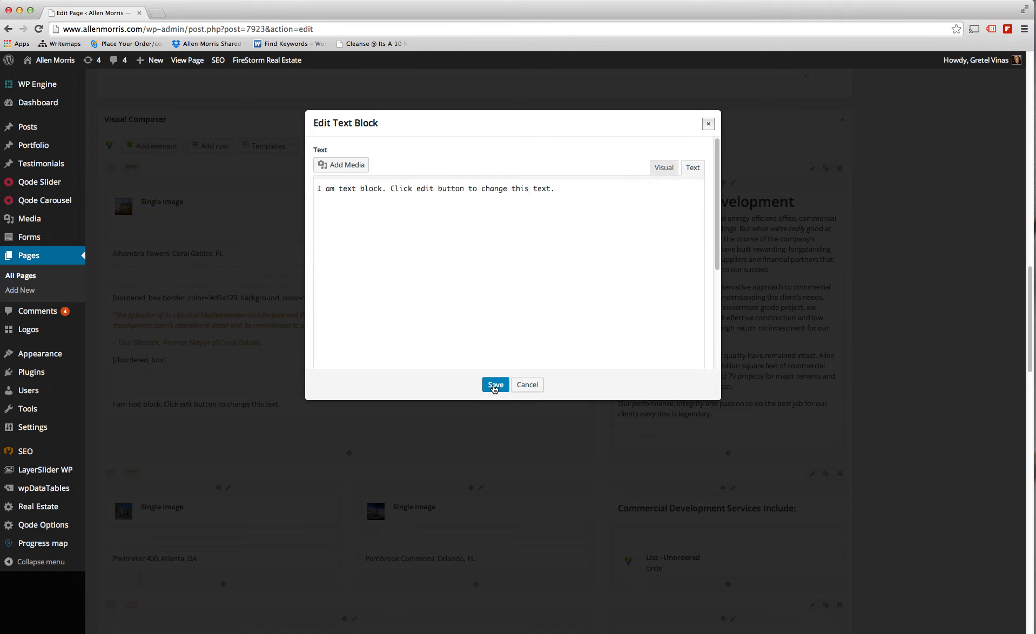
{"action": "left_click", "coordinate": [494, 385]}
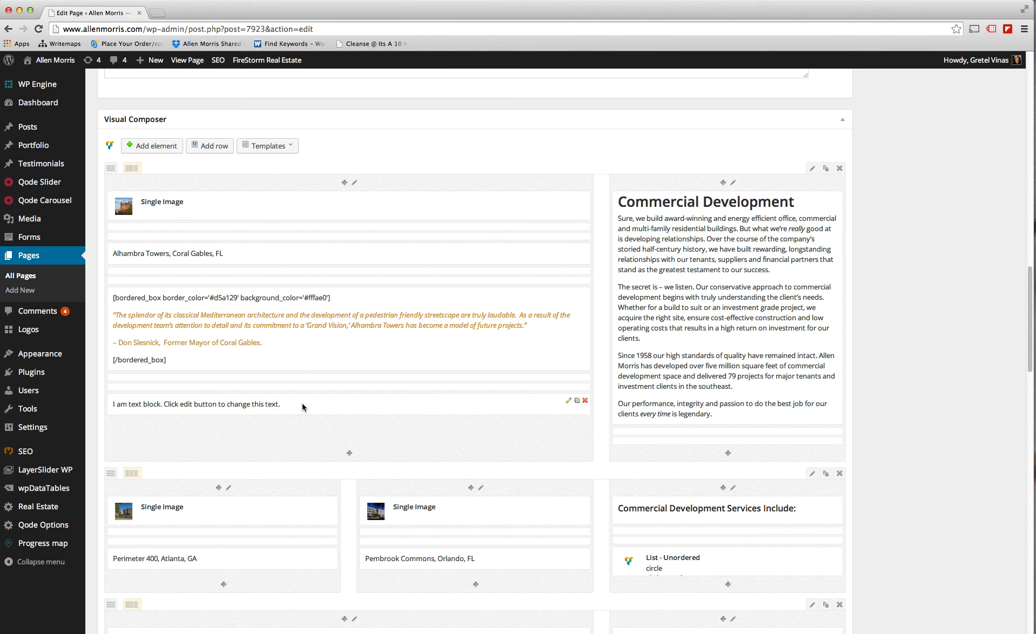
Add a Separator element directly below the new text block in the first row's wide column.
{"action": "left_click", "coordinate": [350, 456]}
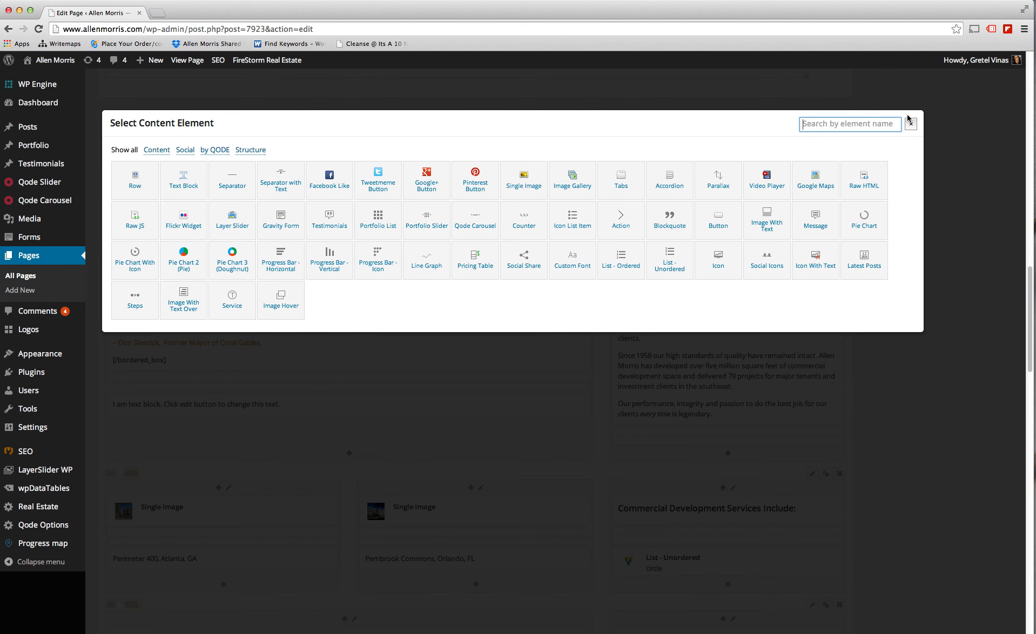
{"action": "left_click", "coordinate": [233, 184]}
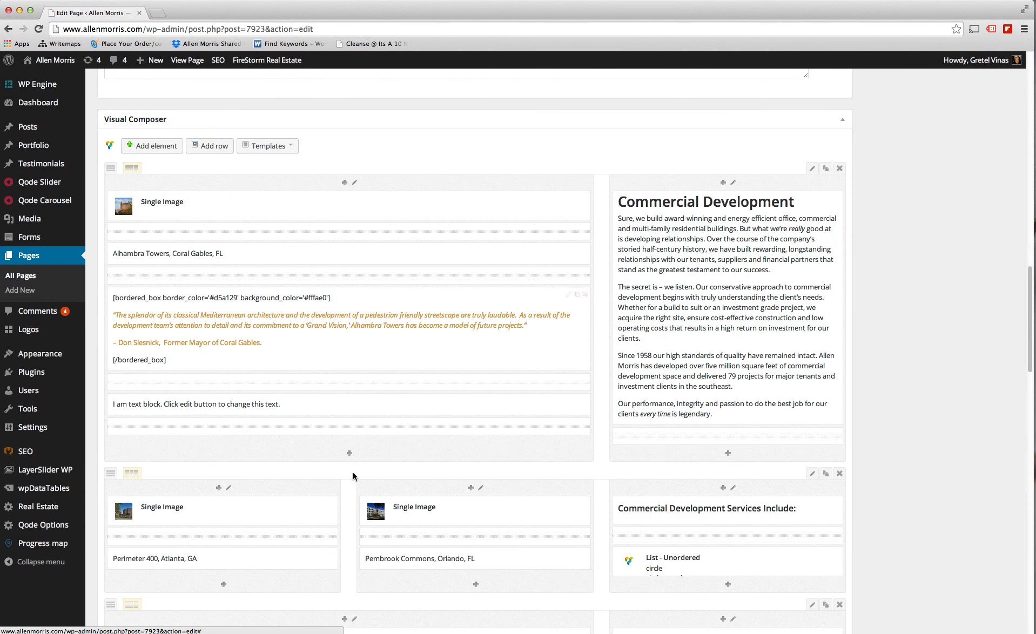
{"action": "mouse_move", "coordinate": [372, 420]}
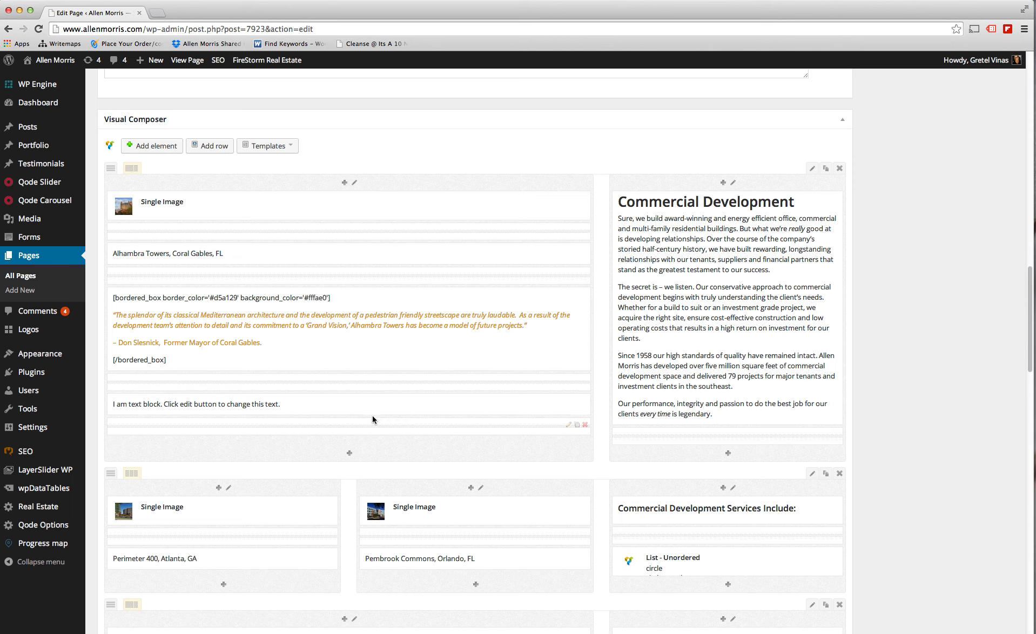
Set the new separator's type to Transparent with top and bottom margins of 20, and discard the changes.
{"action": "left_click", "coordinate": [567, 425]}
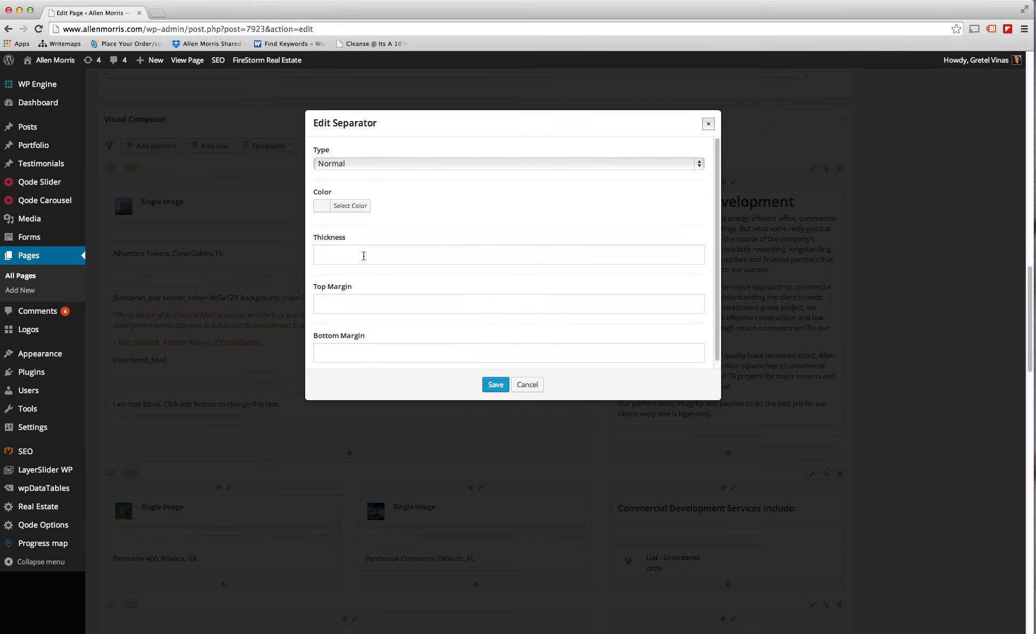
{"action": "left_click", "coordinate": [369, 164]}
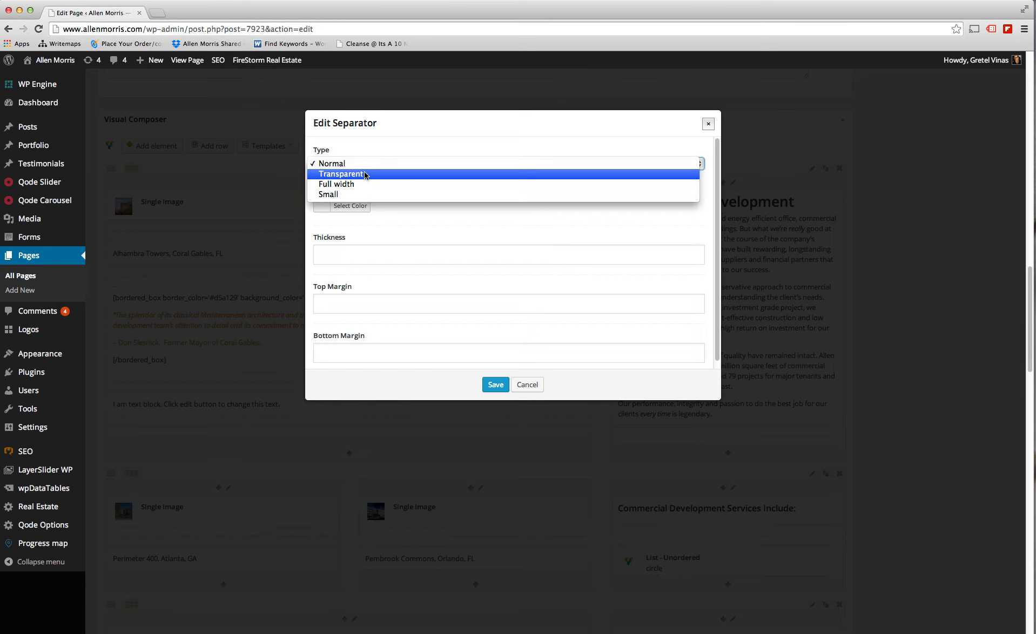
{"action": "left_click", "coordinate": [365, 174]}
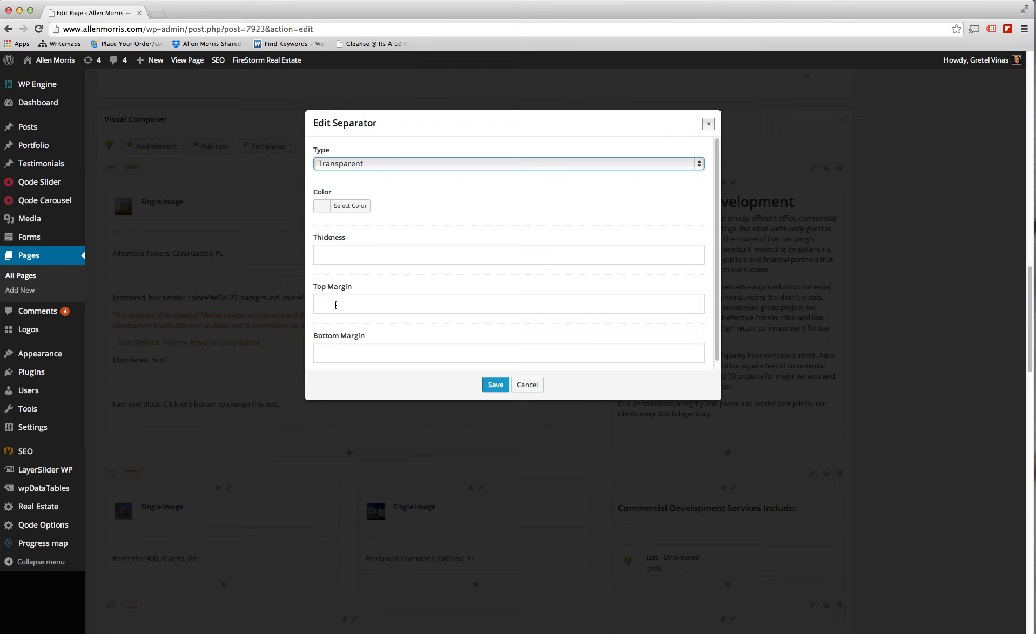
{"action": "left_click", "coordinate": [335, 302]}
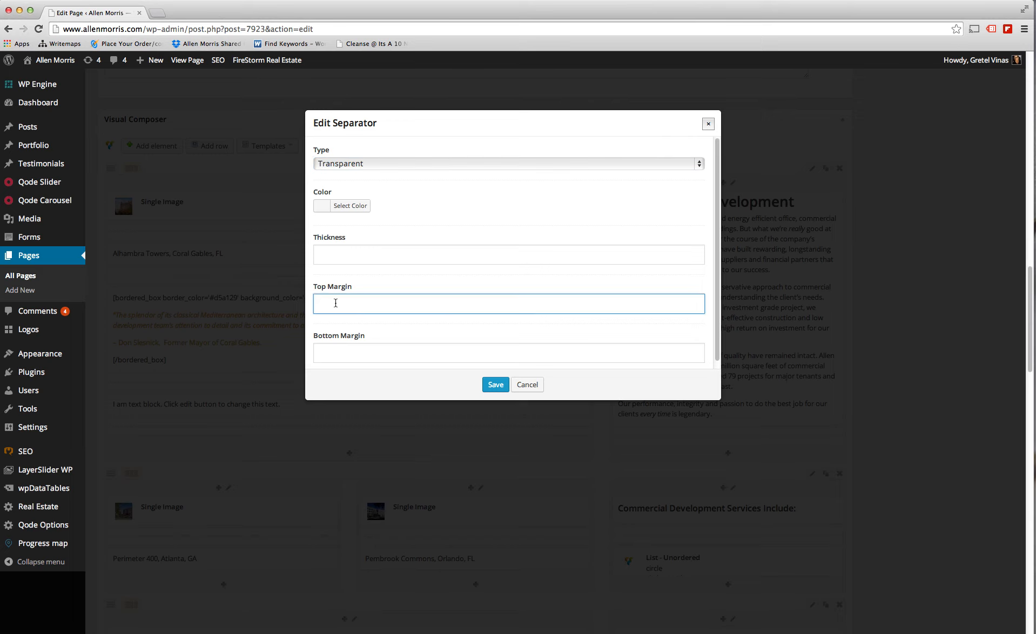
{"action": "type", "text": "20"}
{"action": "left_click", "coordinate": [321, 353]}
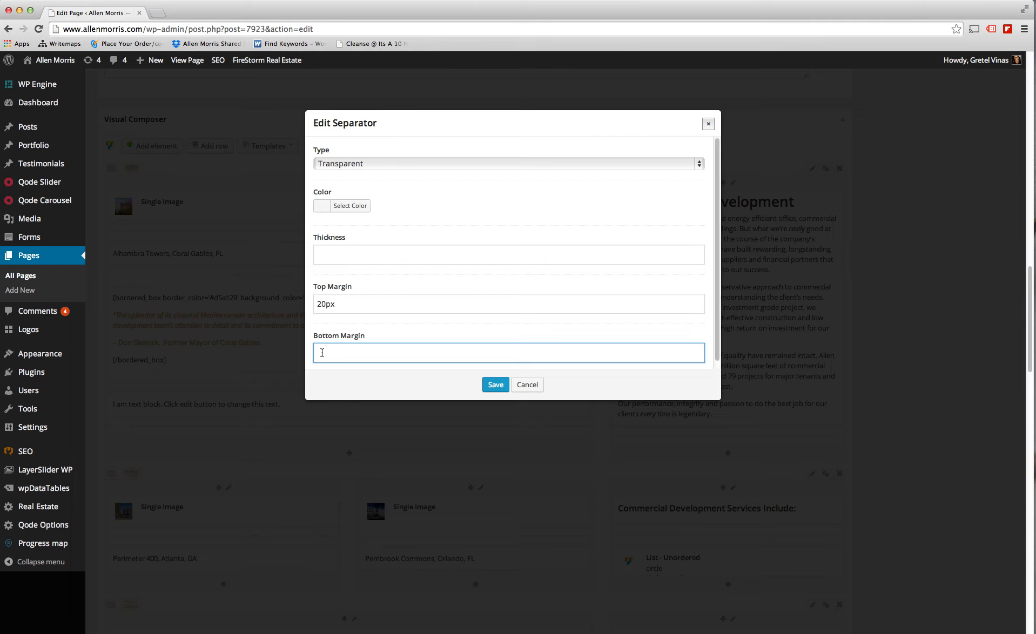
{"action": "type", "text": "20"}
{"action": "left_click", "coordinate": [524, 385]}
{"action": "left_click", "coordinate": [599, 206]}
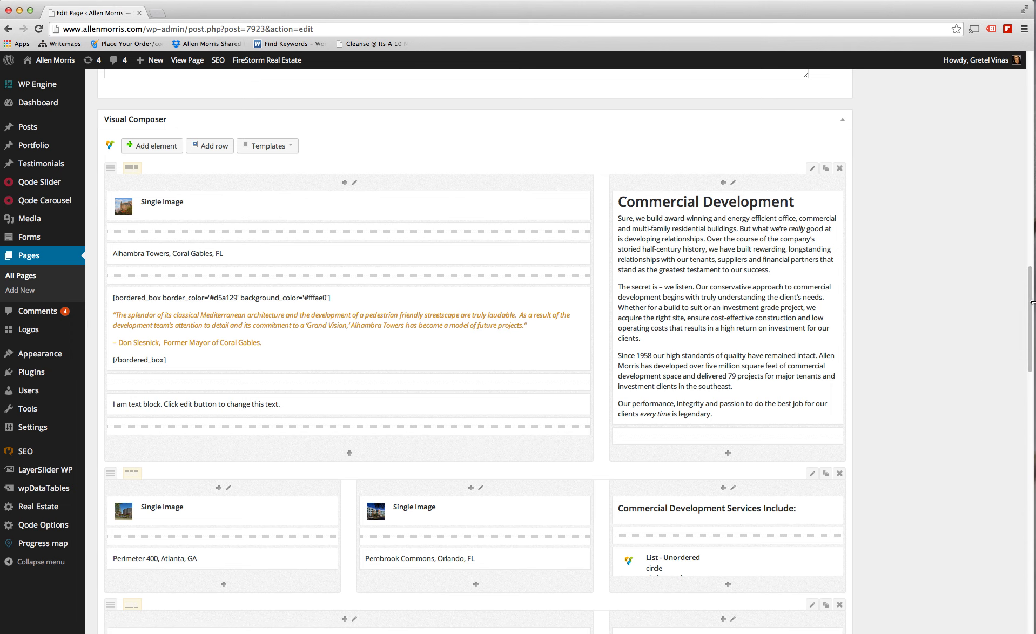
View the settings of the accordion holding the Case Studies content and close them without changes.
{"action": "left_click_drag", "start_coordinate": [1030, 306], "coordinate": [1033, 402]}
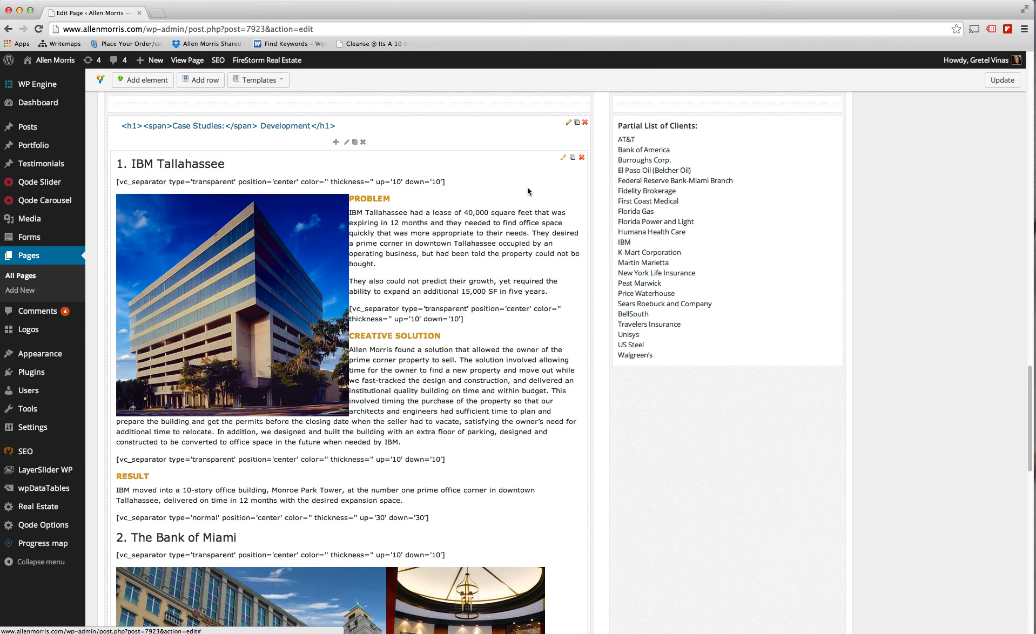
{"action": "left_click", "coordinate": [568, 124]}
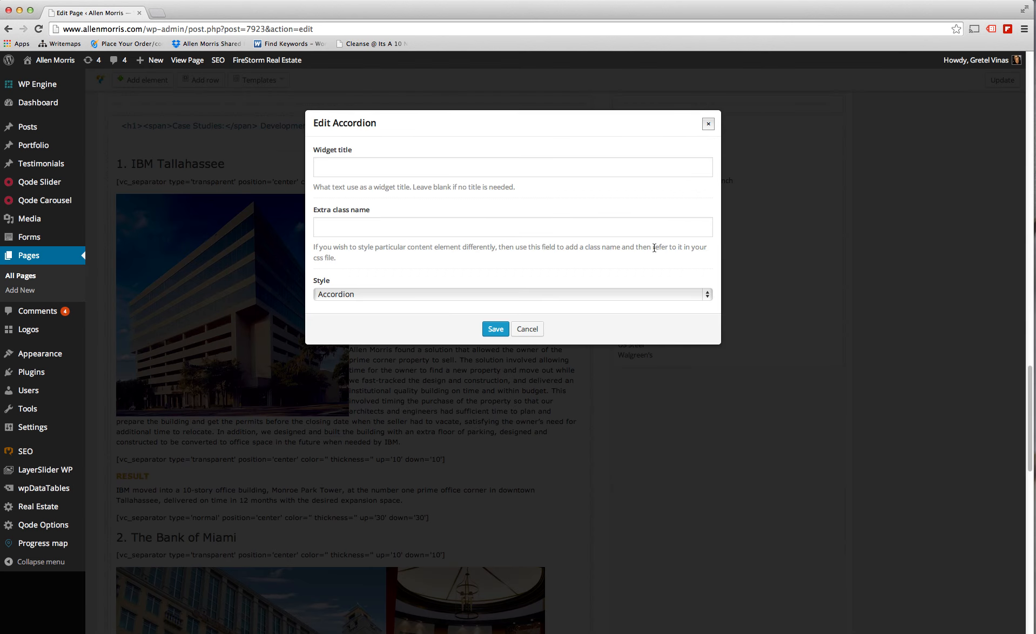
{"action": "left_click", "coordinate": [708, 124]}
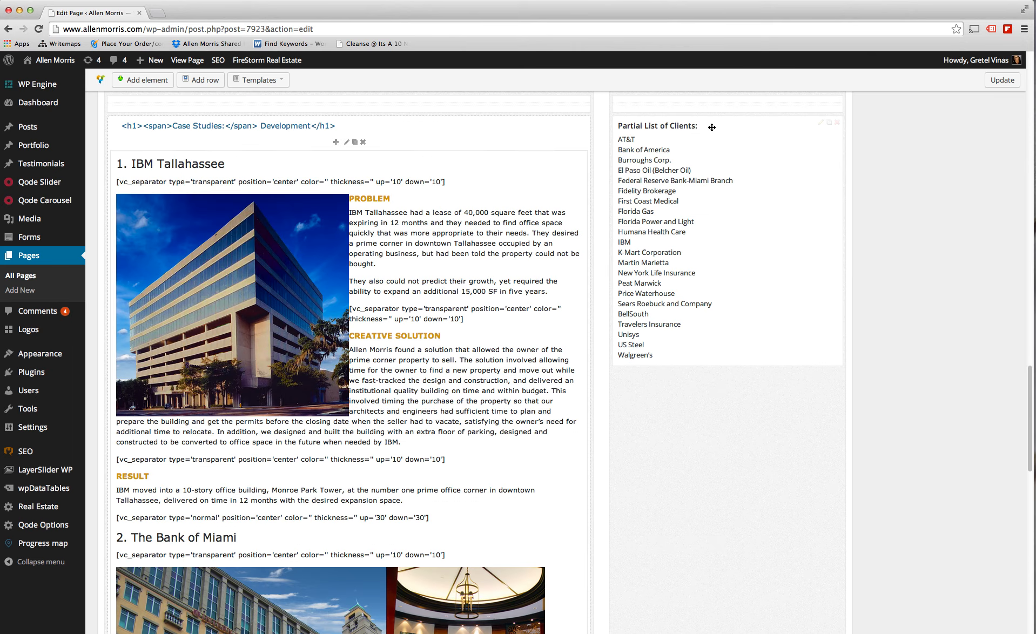
Open the Case Studies accordion section's settings, highlight the word "Development" in its title, and discard the edit.
{"action": "left_click", "coordinate": [346, 143]}
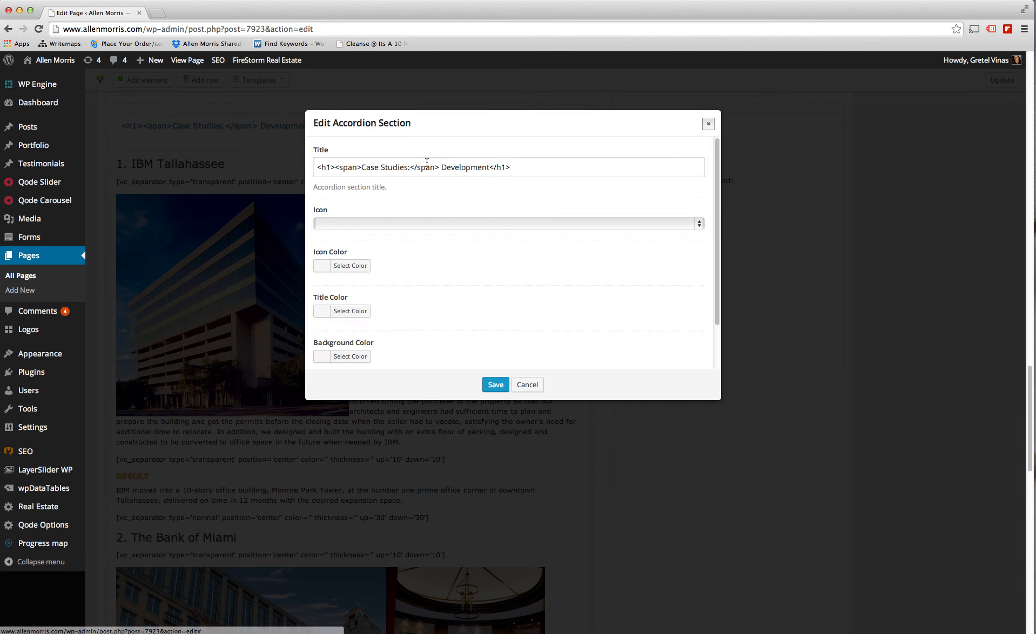
{"action": "left_click_drag", "start_coordinate": [441, 167], "coordinate": [487, 166]}
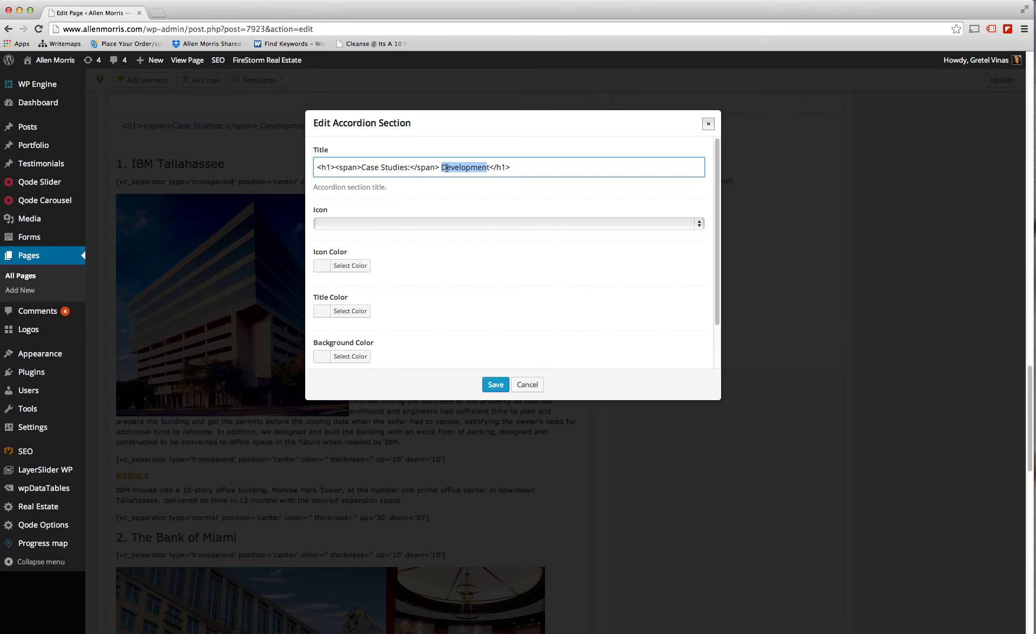
{"action": "left_click", "coordinate": [527, 386]}
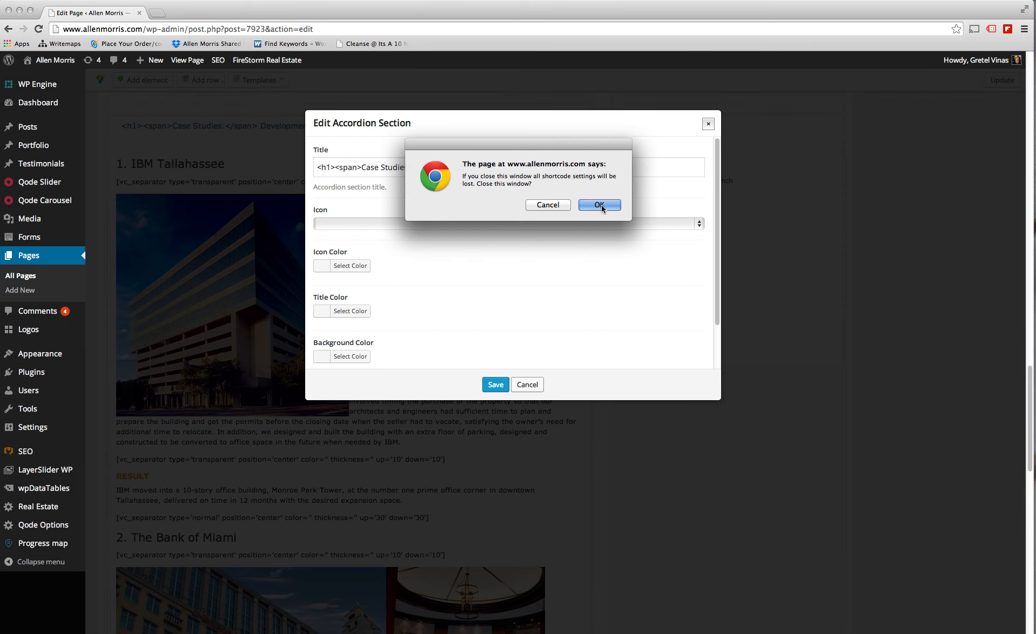
{"action": "left_click", "coordinate": [599, 205]}
Inspect the HTML content of the unordered list under Commercial Development Services Include and close its settings without saving.
{"action": "left_click_drag", "start_coordinate": [1031, 376], "coordinate": [1022, 497]}
{"action": "left_click_drag", "start_coordinate": [1032, 367], "coordinate": [1029, 299]}
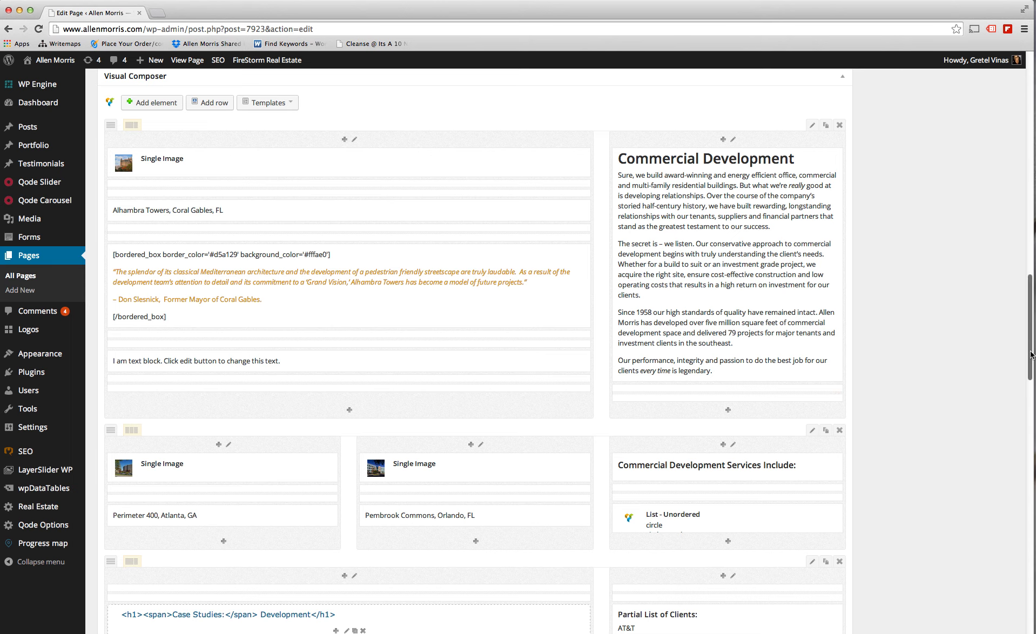
{"action": "scroll", "coordinate": [1031, 355], "scroll_direction": "down", "scroll_amount": 4}
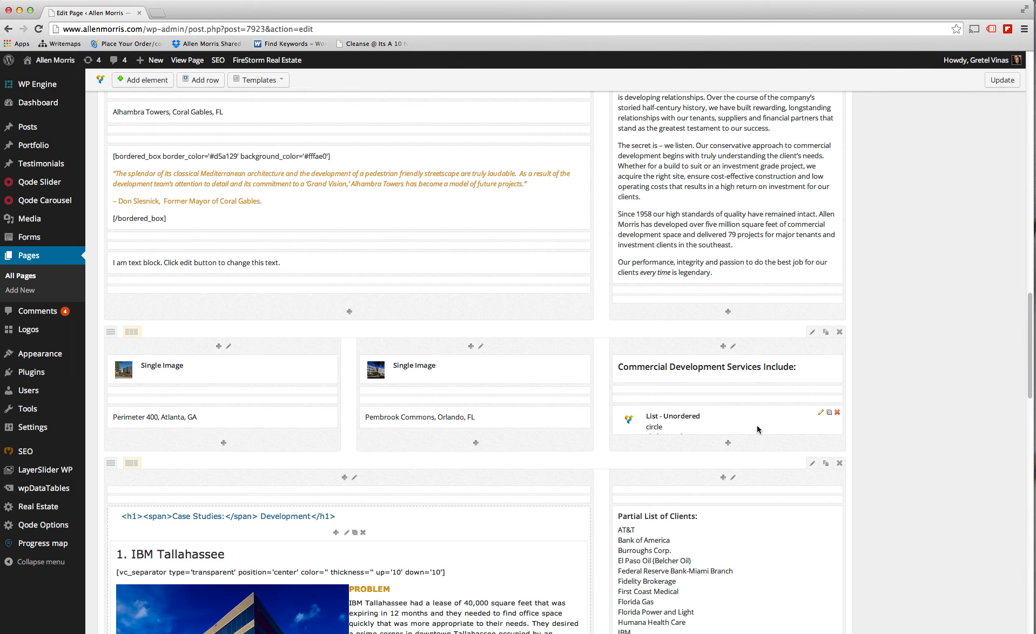
{"action": "left_click", "coordinate": [821, 412]}
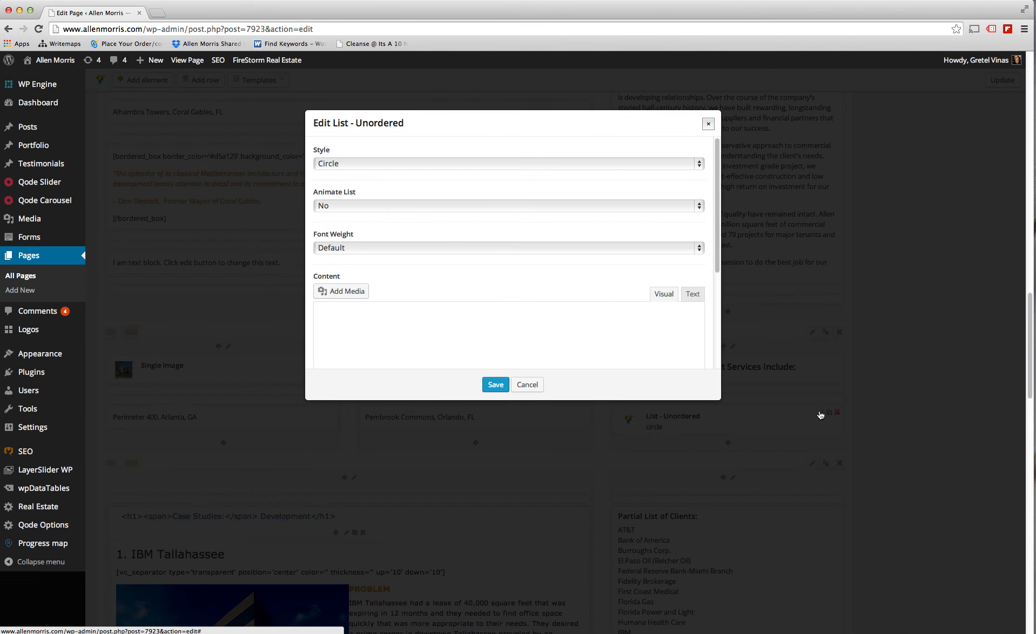
{"action": "left_click", "coordinate": [690, 294]}
{"action": "scroll", "coordinate": [714, 263], "scroll_direction": "down", "scroll_amount": 2}
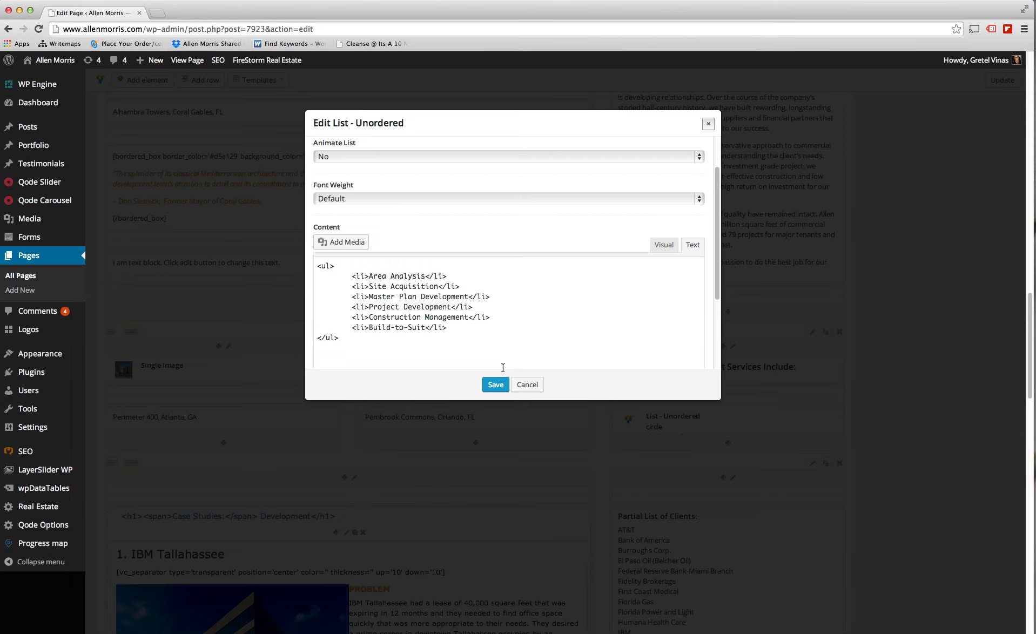
{"action": "left_click", "coordinate": [535, 391]}
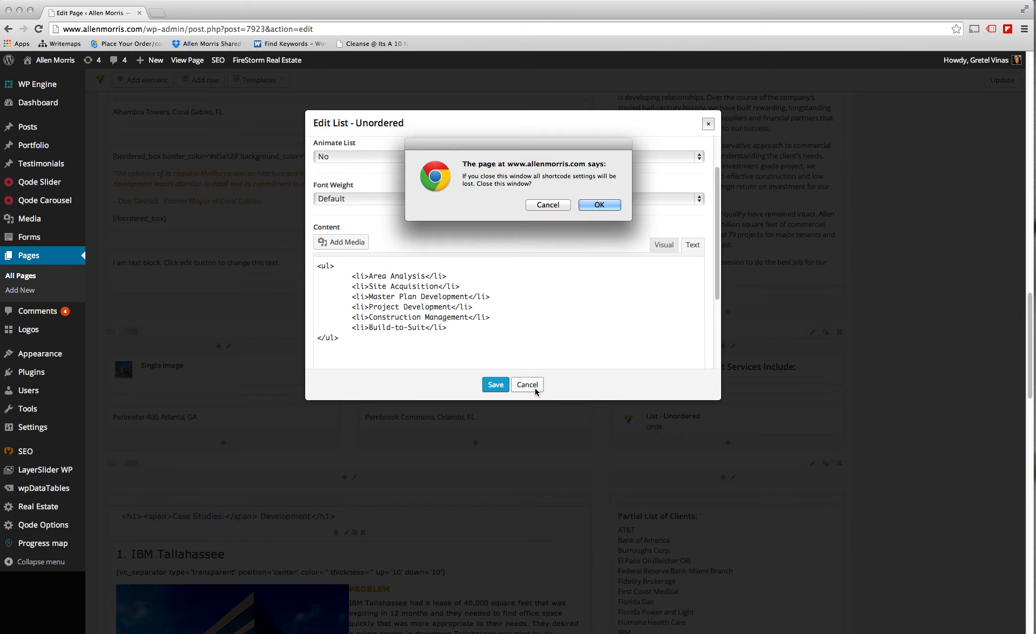
{"action": "left_click", "coordinate": [592, 205]}
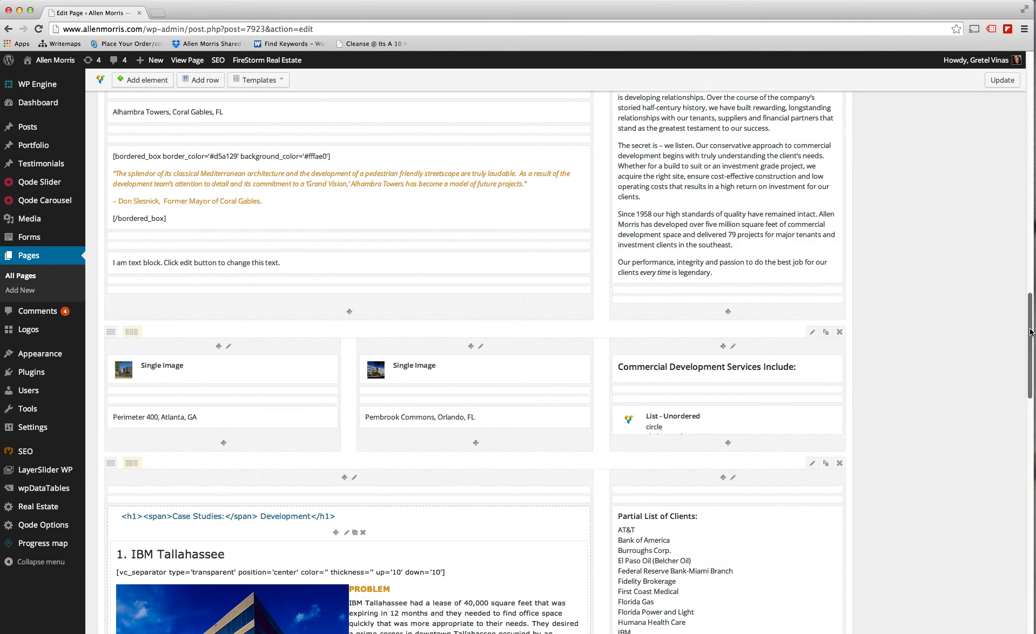
Review the page's screen options and the WordPress SEO by Yoast section, and hide the screen options again.
{"action": "left_click_drag", "start_coordinate": [1030, 332], "coordinate": [1017, 33]}
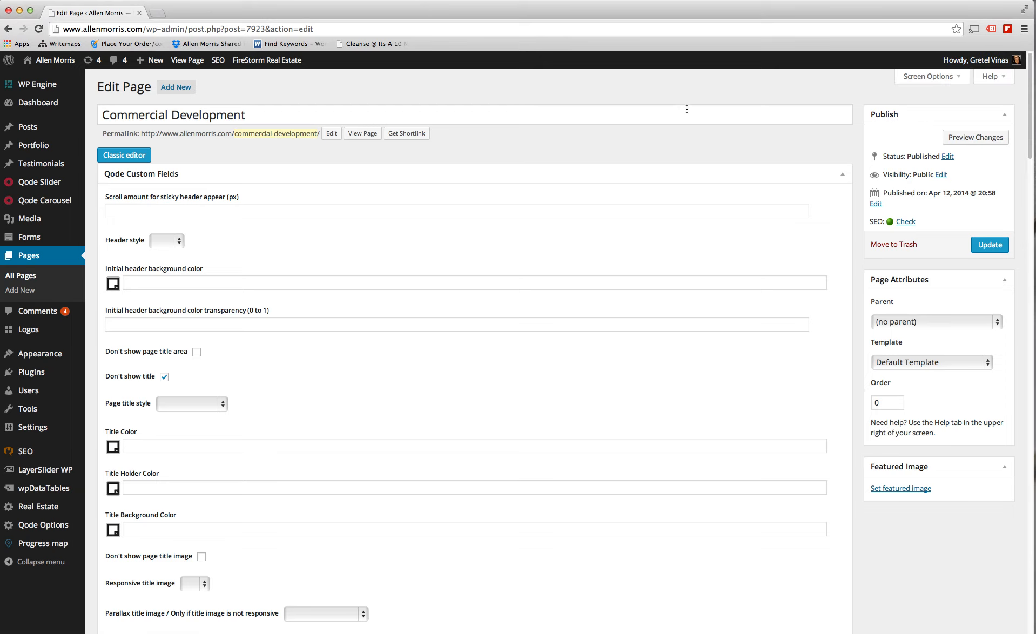
{"action": "left_click", "coordinate": [943, 77]}
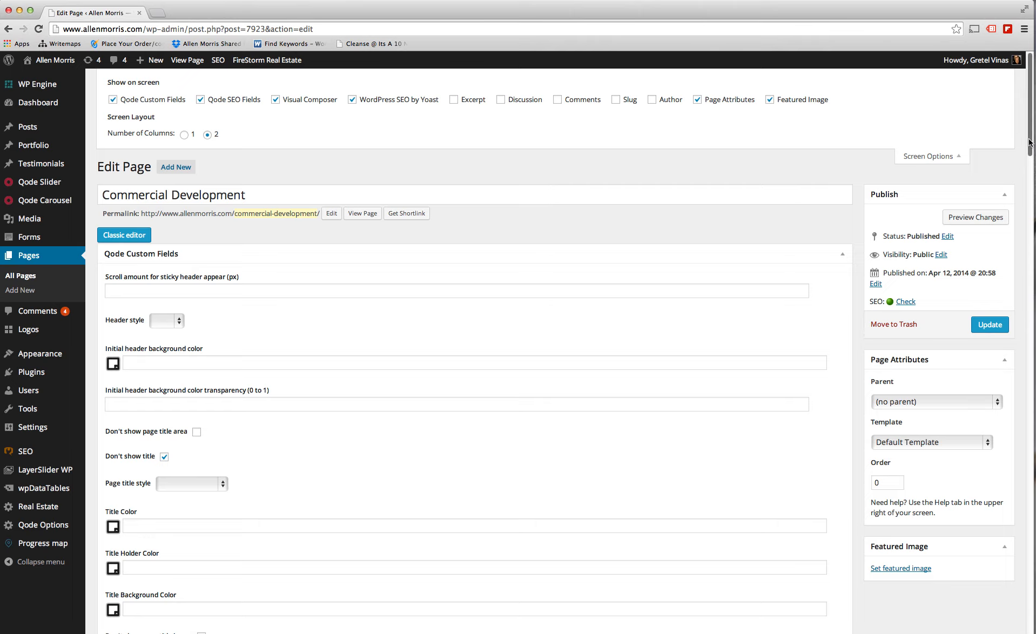
{"action": "left_click_drag", "start_coordinate": [1029, 142], "coordinate": [1032, 633]}
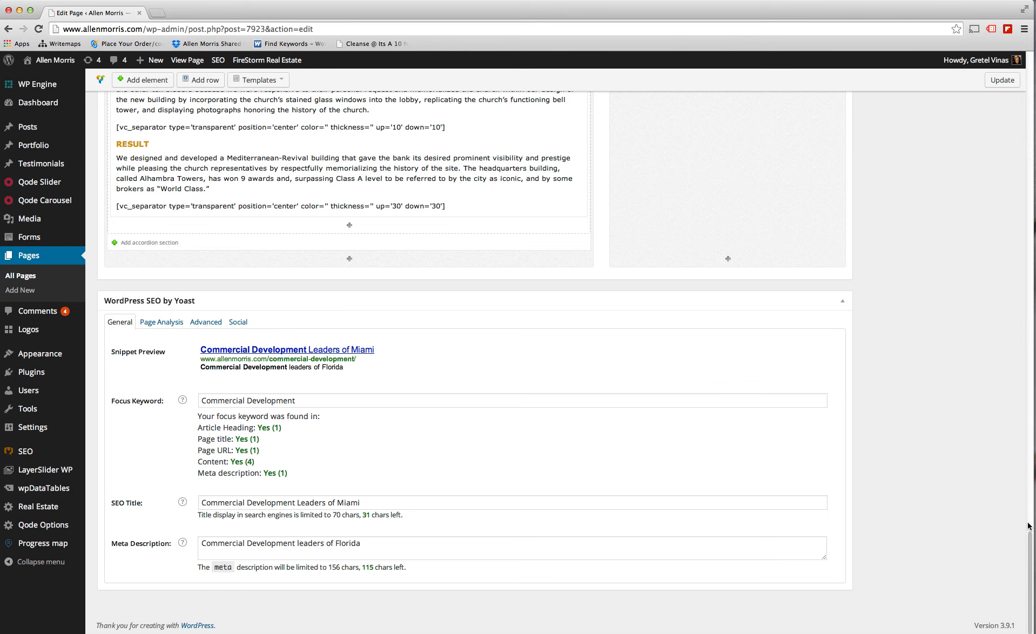
{"action": "left_click_drag", "start_coordinate": [1030, 538], "coordinate": [1030, 22]}
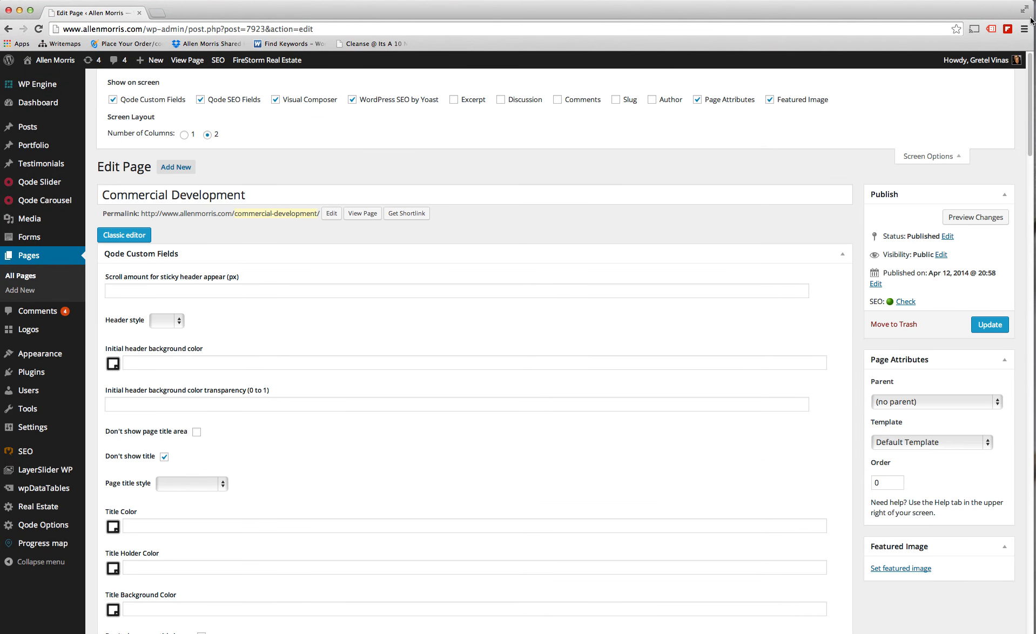
{"action": "left_click", "coordinate": [935, 158]}
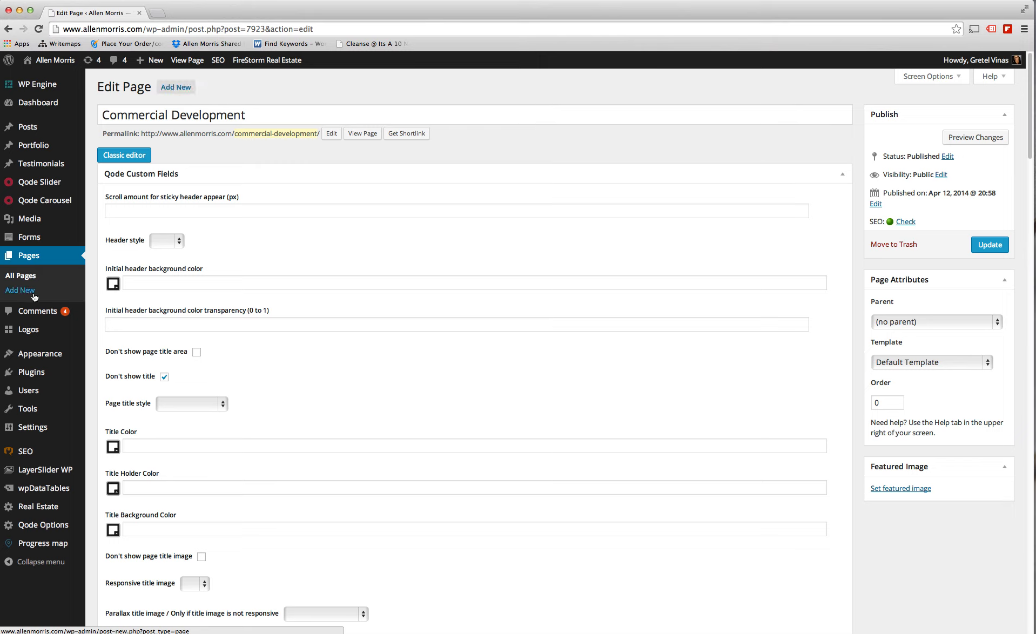
Start a new page, abandoning the unsaved page changes, and try both the classic editor and Visual Composer, ending in Visual Composer.
{"action": "mouse_move", "coordinate": [150, 60]}
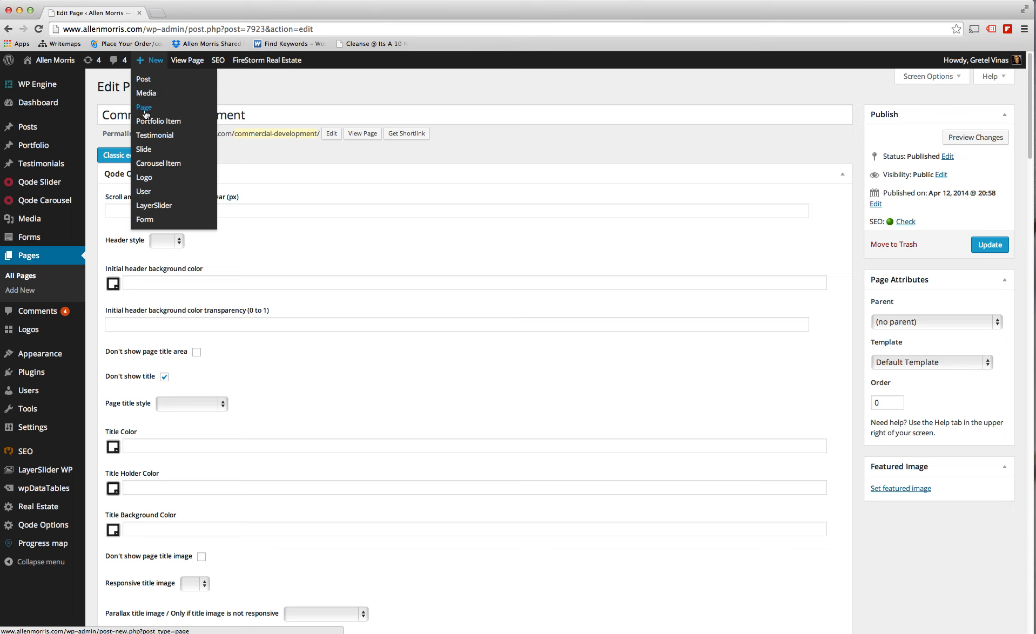
{"action": "left_click", "coordinate": [144, 108]}
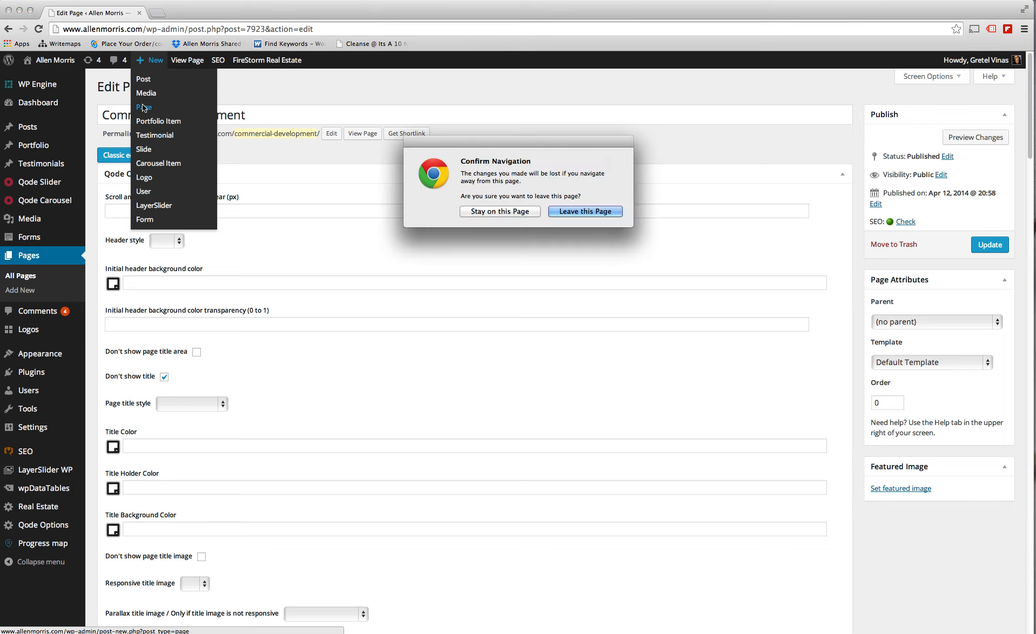
{"action": "left_click", "coordinate": [611, 210]}
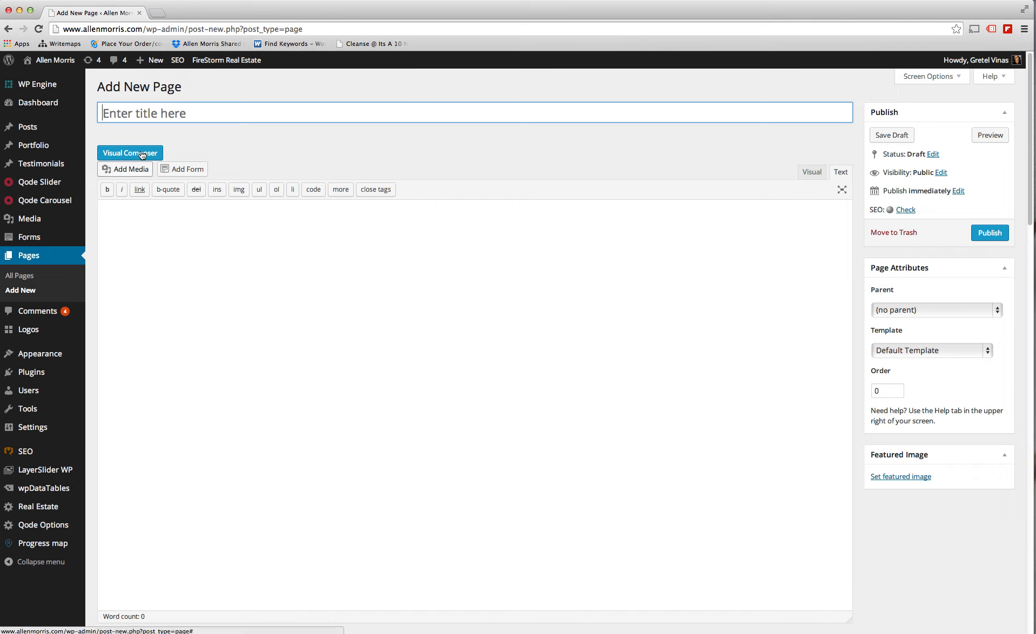
{"action": "left_click", "coordinate": [142, 154]}
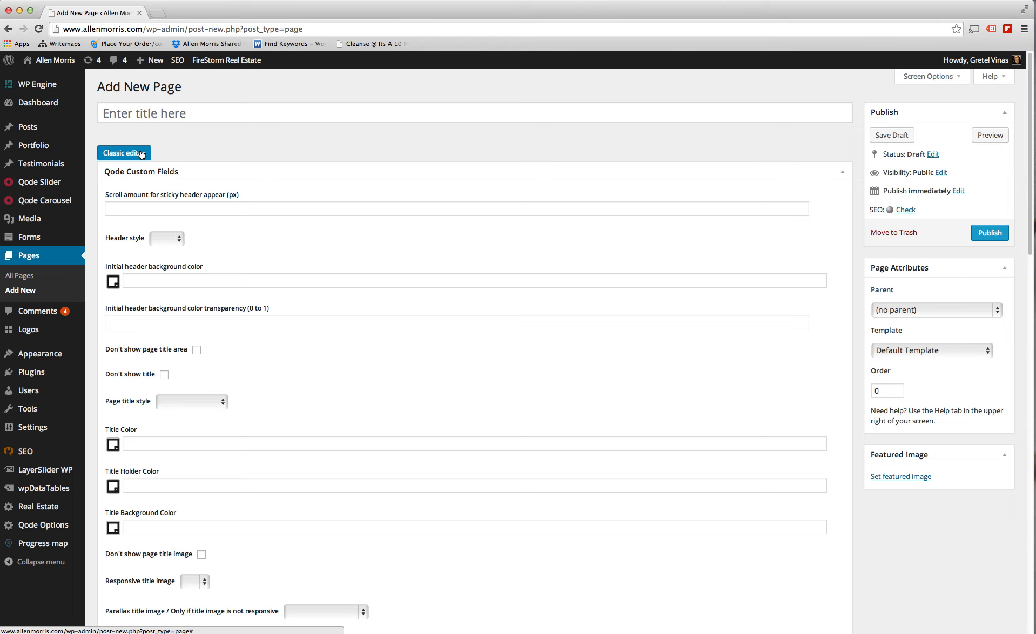
{"action": "left_click", "coordinate": [141, 154]}
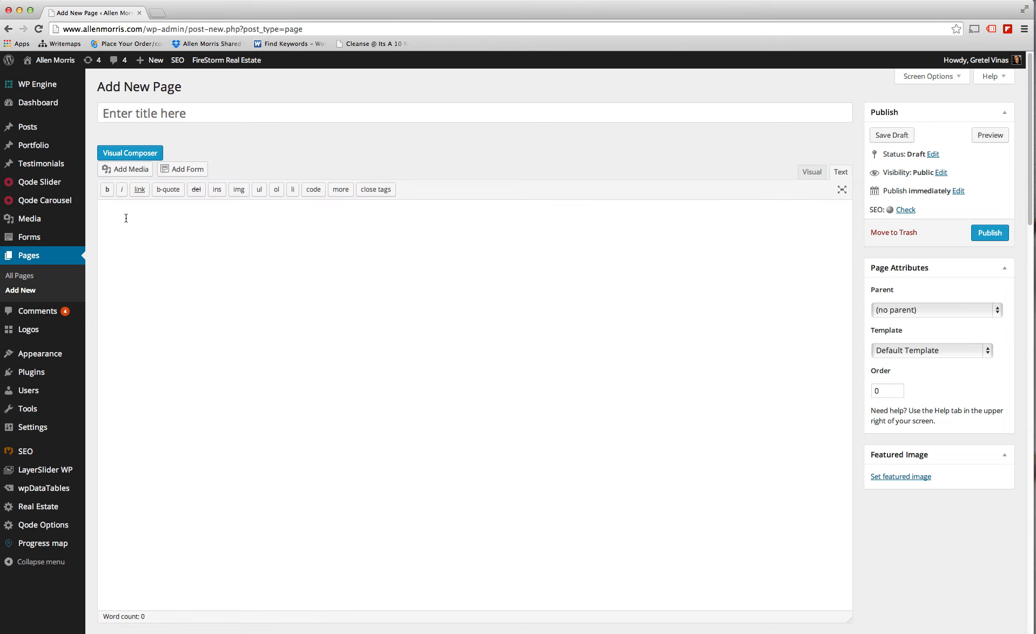
{"action": "left_click", "coordinate": [126, 219]}
{"action": "left_click", "coordinate": [133, 155]}
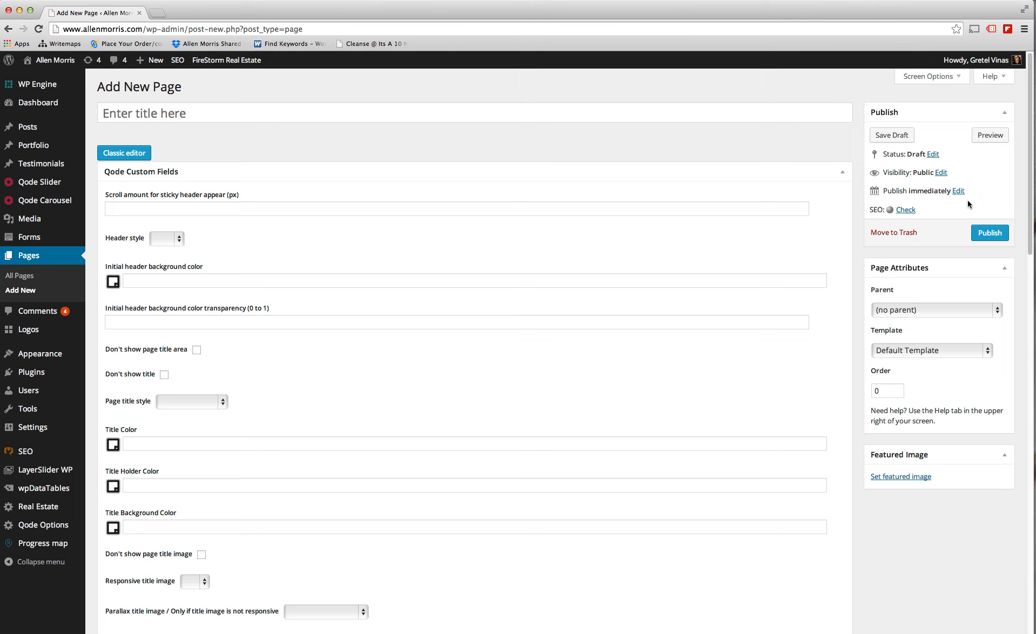
Add a row to the new page in Visual Composer and split it into two equal columns.
{"action": "left_click_drag", "start_coordinate": [1032, 220], "coordinate": [1032, 596]}
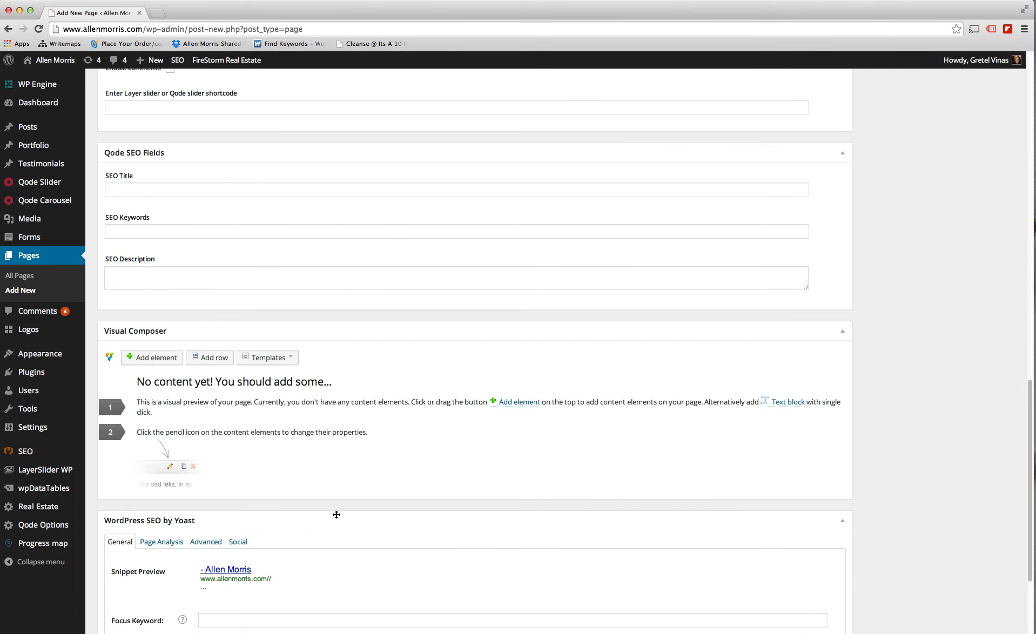
{"action": "left_click", "coordinate": [213, 358]}
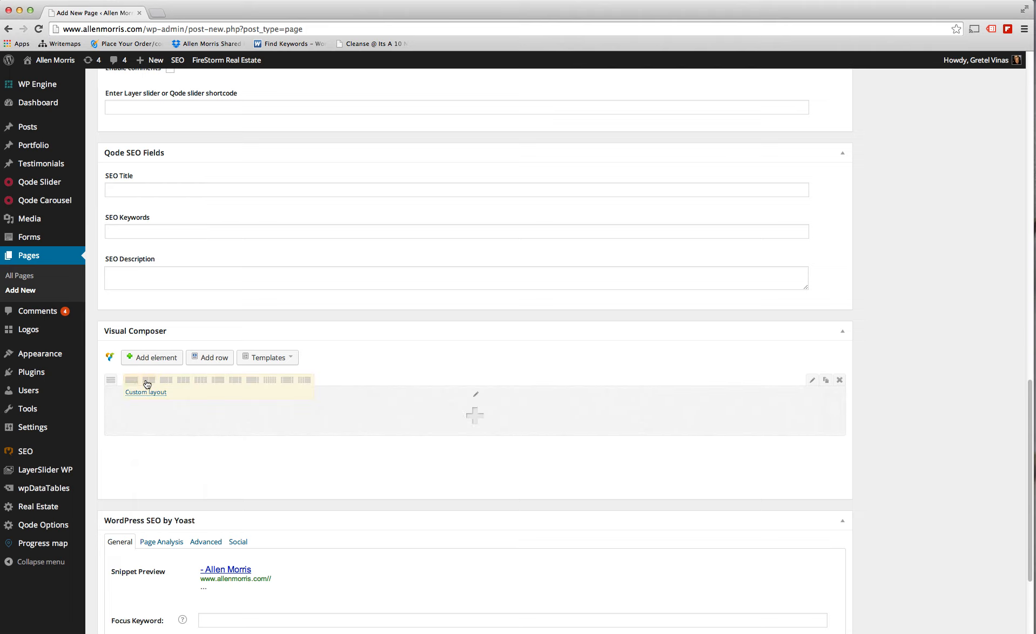
{"action": "left_click", "coordinate": [147, 382]}
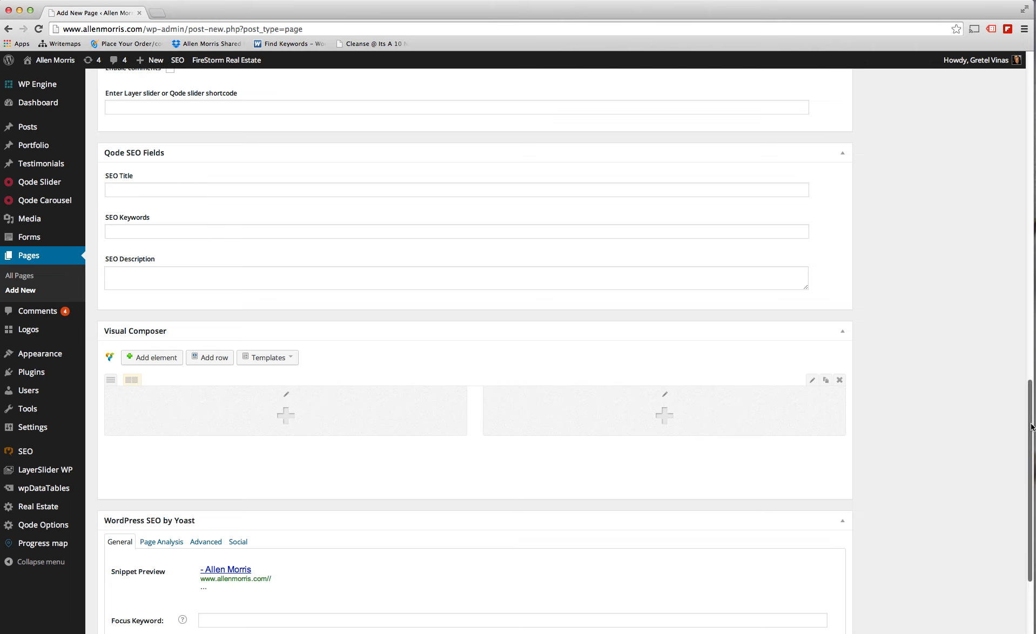
Delete the row's shortcode from the new page in the classic editor and switch the editor to Visual mode.
{"action": "left_click_drag", "start_coordinate": [1030, 432], "coordinate": [1026, 74]}
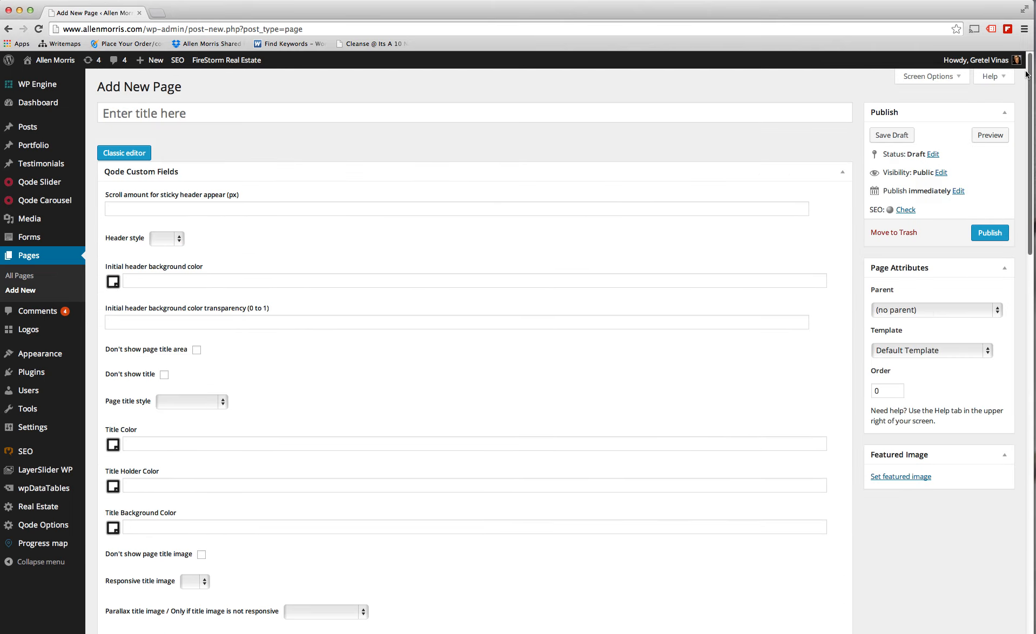
{"action": "left_click", "coordinate": [145, 157]}
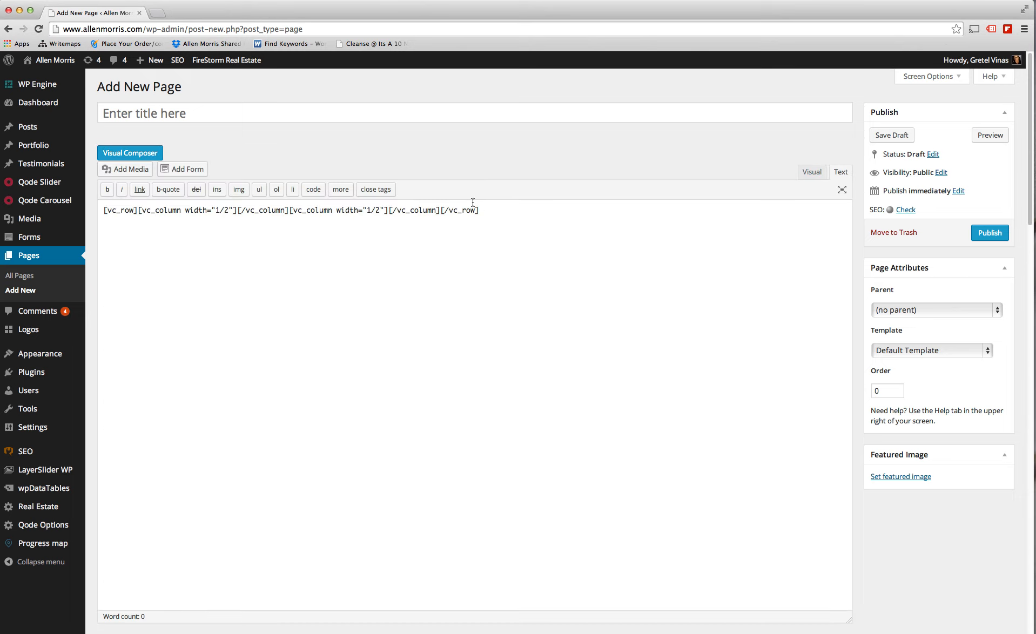
{"action": "left_click_drag", "start_coordinate": [480, 210], "coordinate": [94, 205]}
{"action": "key", "text": "BackSpace"}
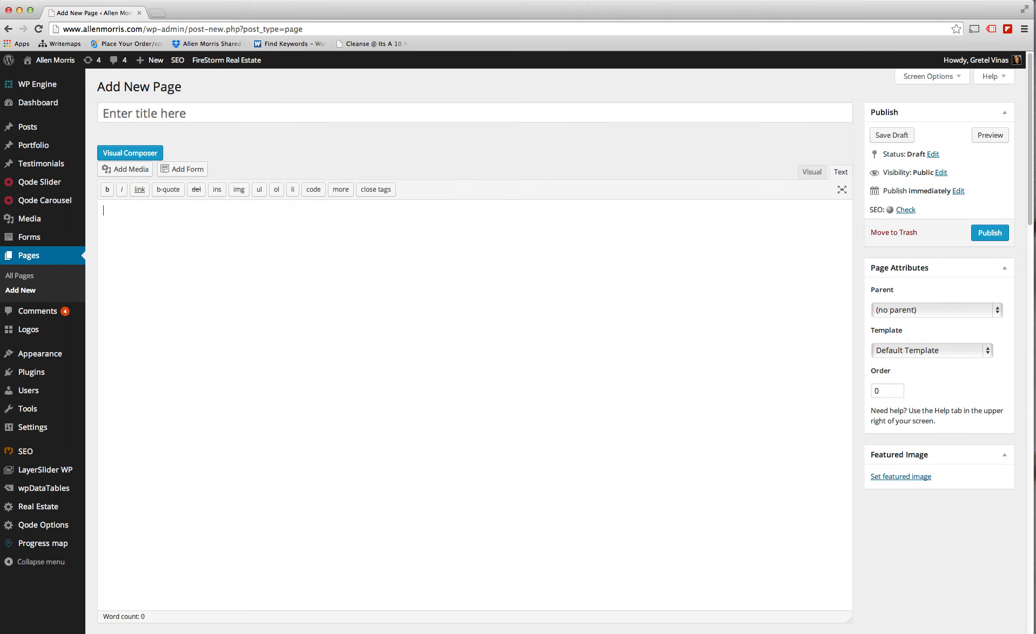
{"action": "left_click", "coordinate": [812, 173]}
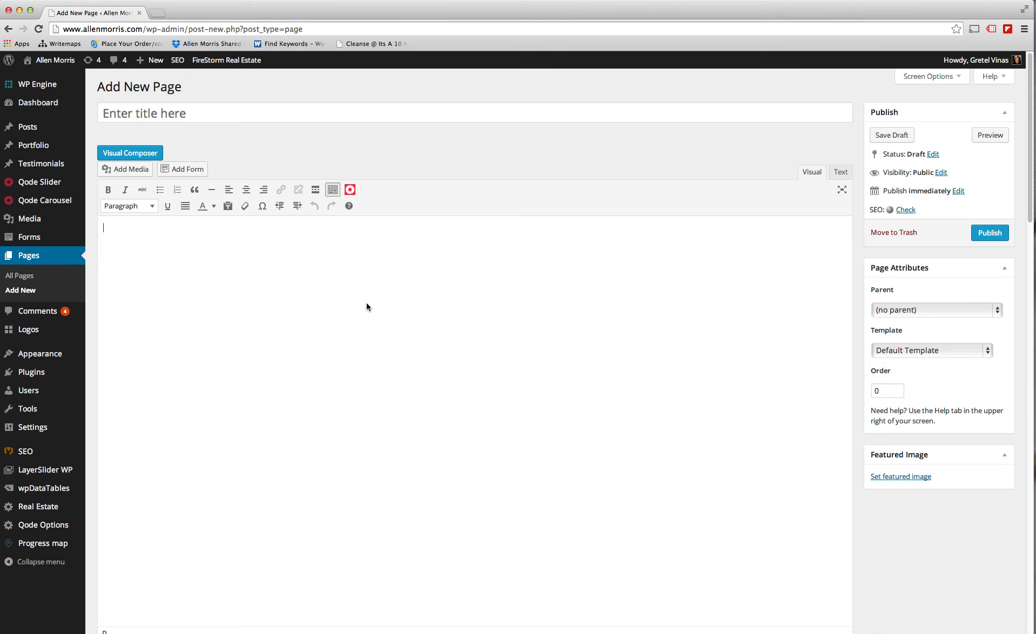
Open the site's navigation menu editor and highlight the name of footer_menu.
{"action": "mouse_move", "coordinate": [28, 330]}
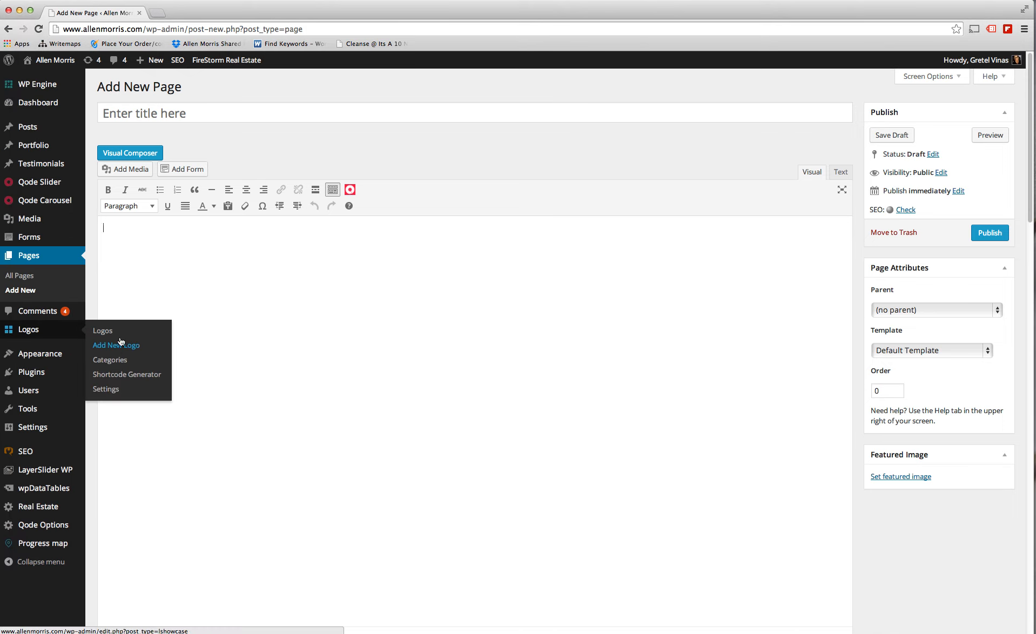
{"action": "mouse_move", "coordinate": [45, 355]}
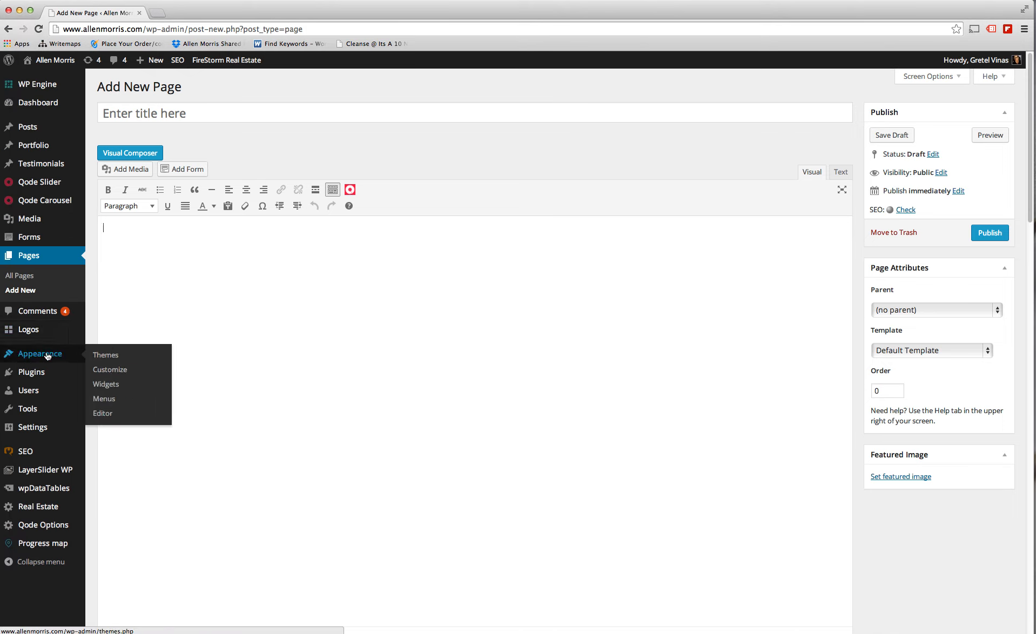
{"action": "left_click", "coordinate": [103, 404]}
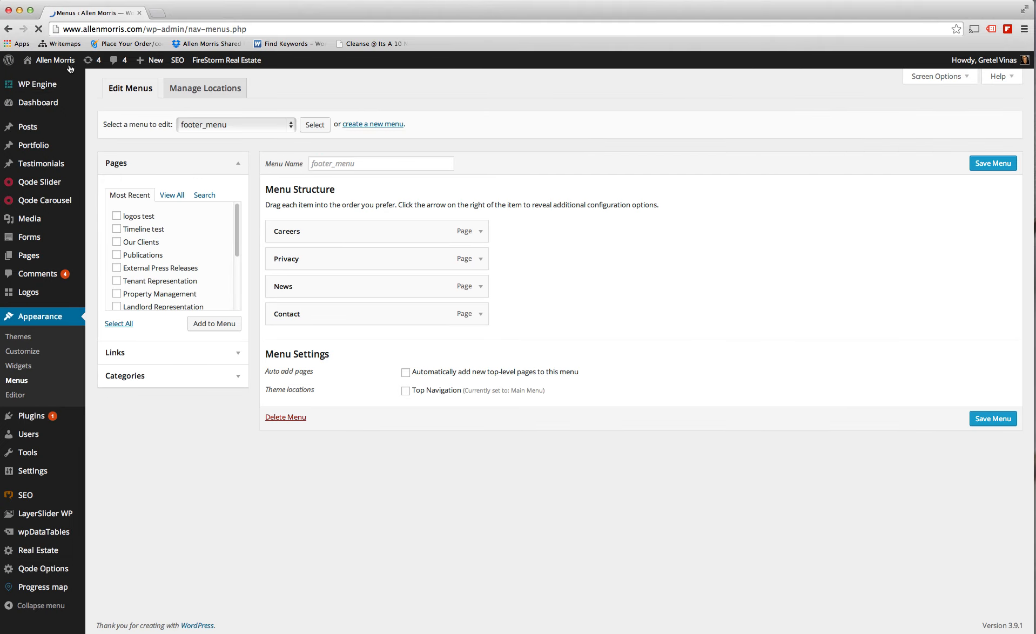
{"action": "mouse_move", "coordinate": [167, 63]}
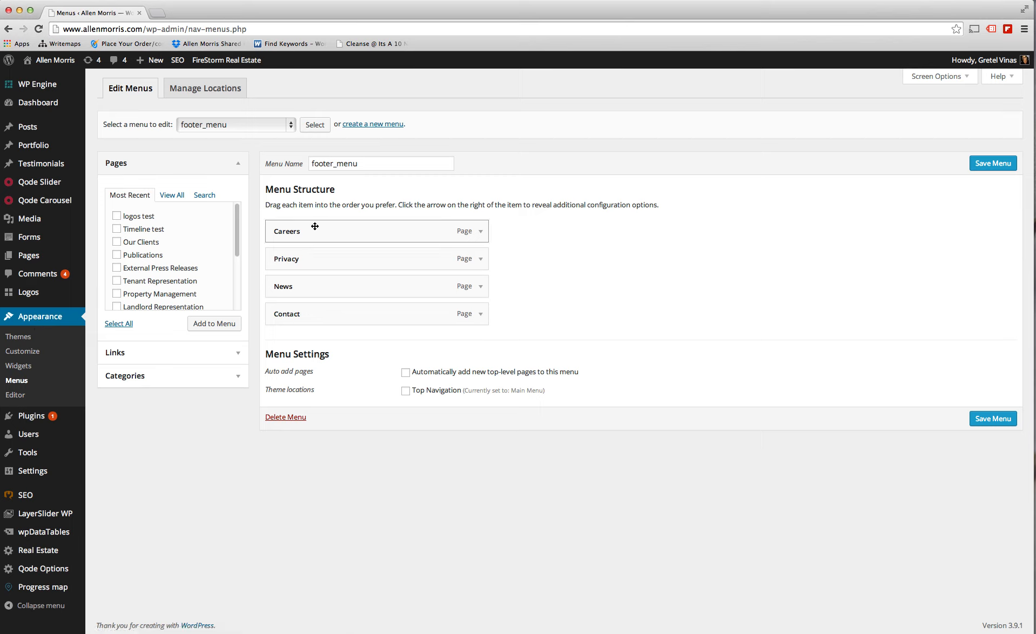
{"action": "left_click", "coordinate": [363, 160]}
{"action": "left_click_drag", "start_coordinate": [362, 160], "coordinate": [306, 165]}
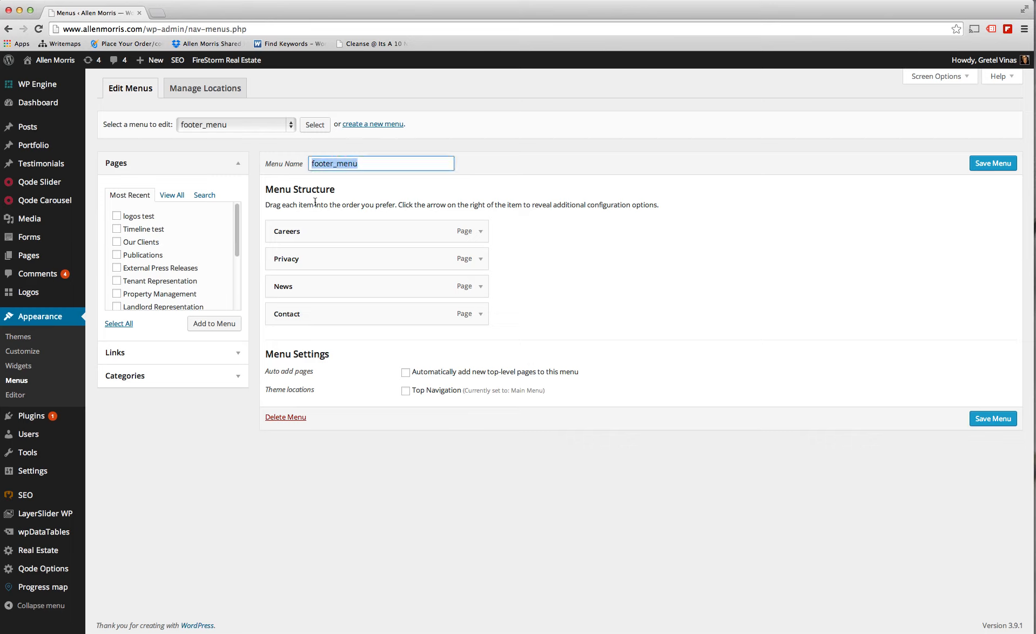
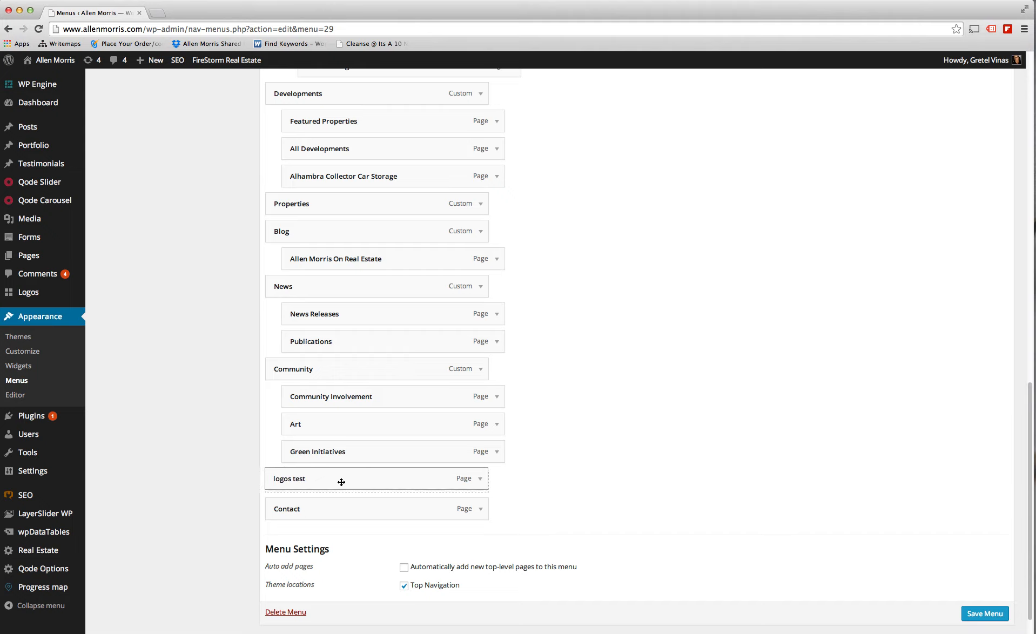
Drop the "logos test" page item directly above Contact in the Main Menu structure, and remove it from the menu.
{"action": "left_click_drag", "start_coordinate": [341, 482], "coordinate": [341, 481]}
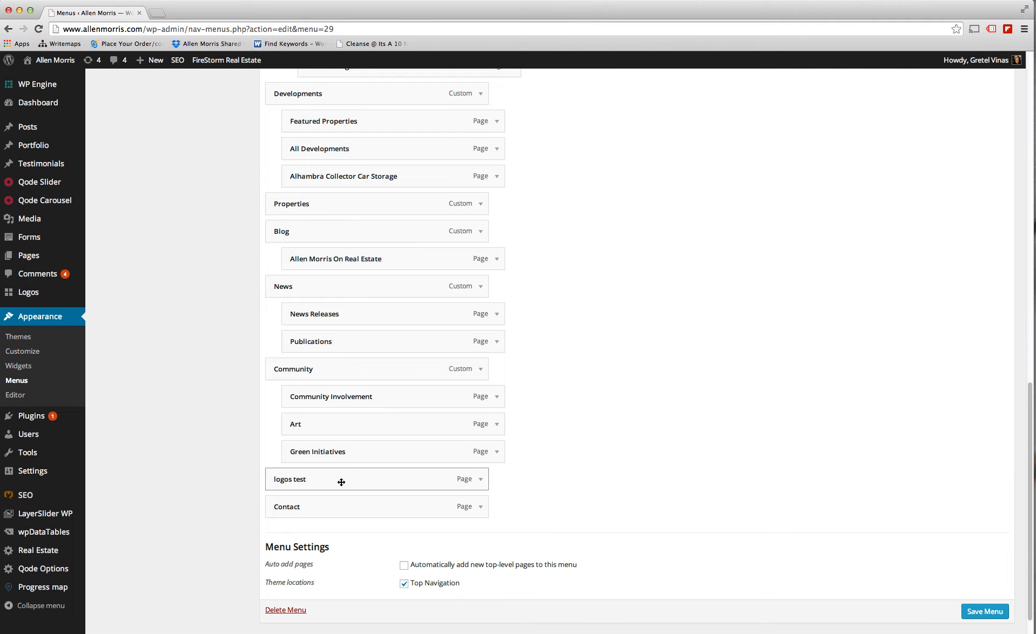
{"action": "left_click", "coordinate": [481, 479]}
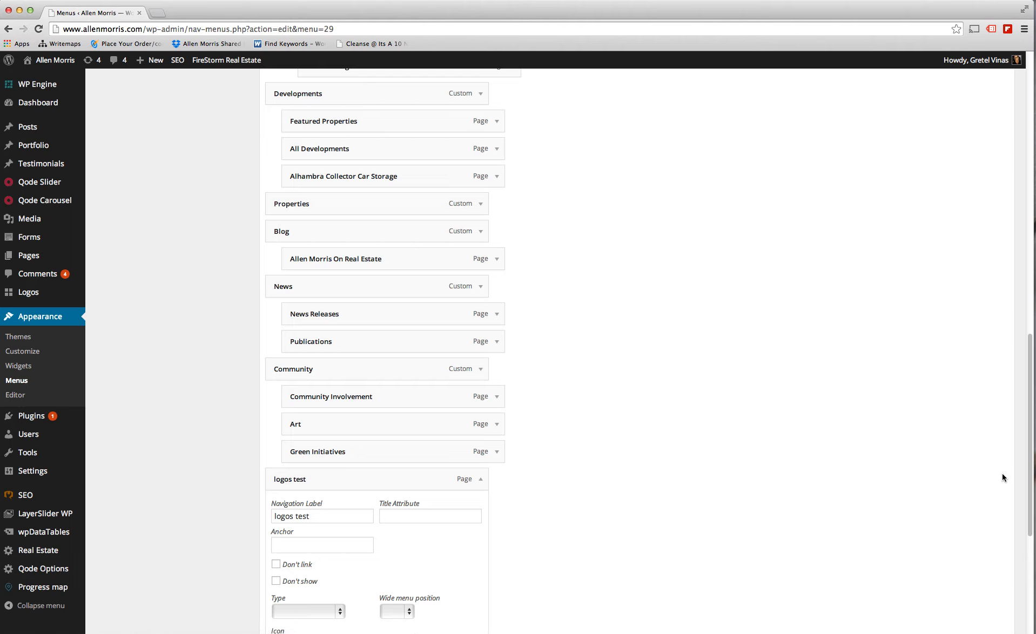
{"action": "scroll", "coordinate": [370, 629], "scroll_direction": "down", "scroll_amount": 5}
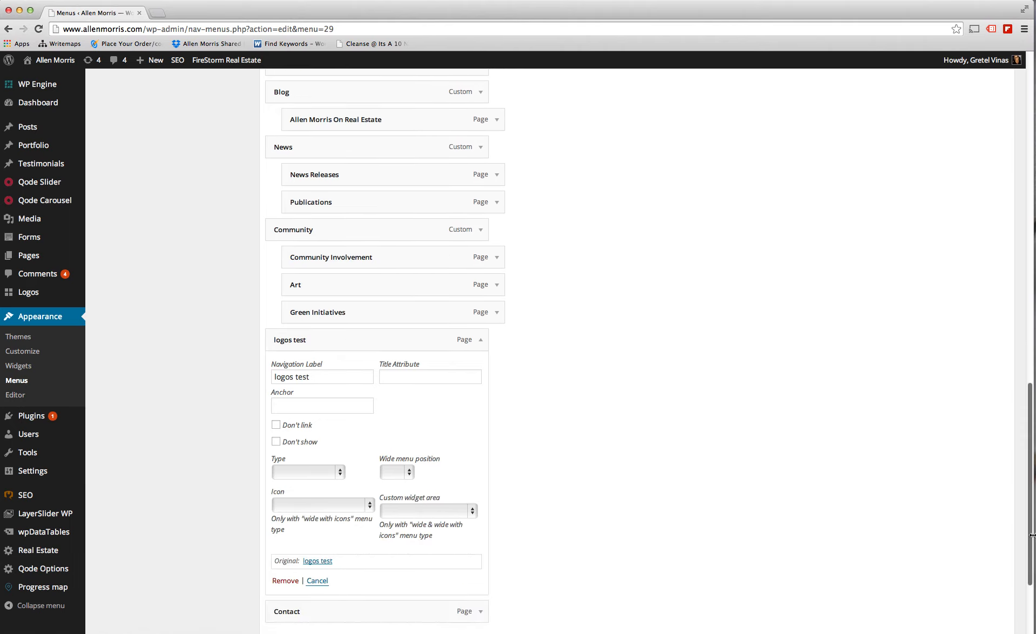
{"action": "left_click", "coordinate": [284, 581]}
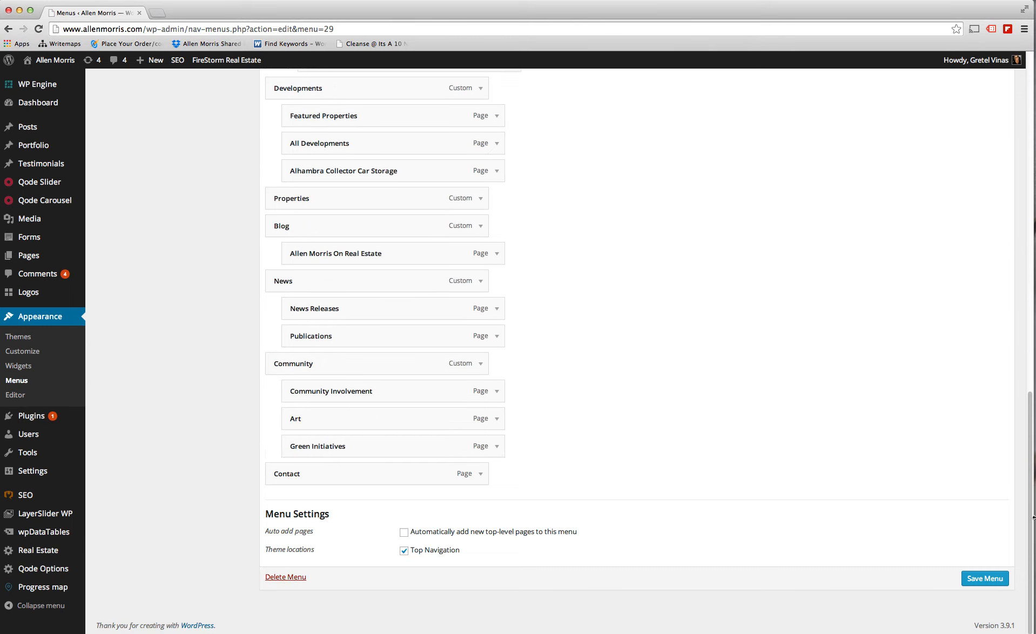
{"action": "scroll", "coordinate": [1031, 524], "scroll_direction": "up", "scroll_amount": 15}
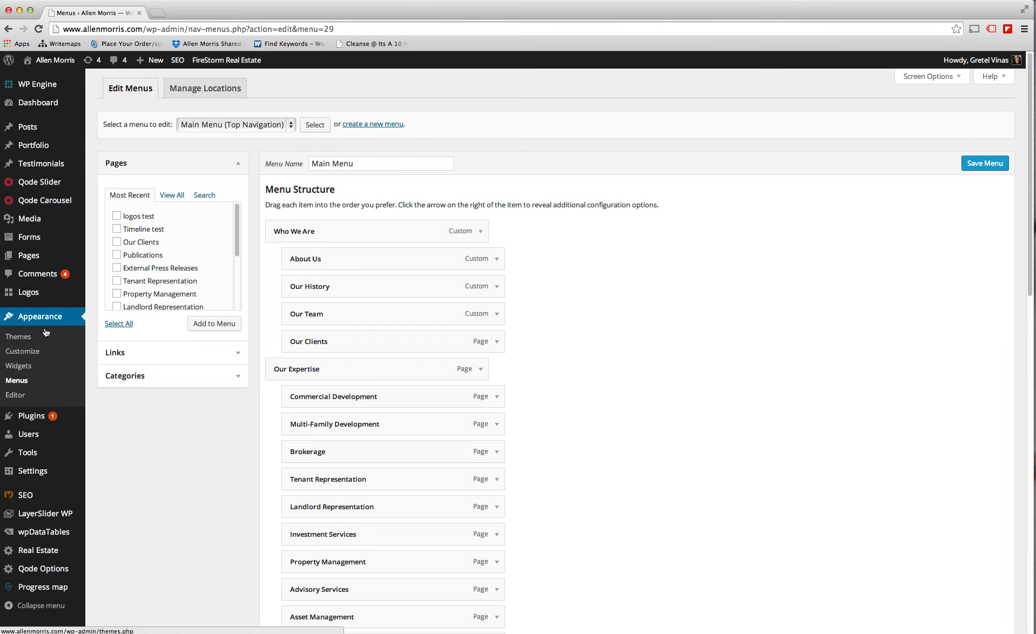
Leave the menu editor without saving the changes and check the main navigation on the public home page.
{"action": "left_click", "coordinate": [57, 62]}
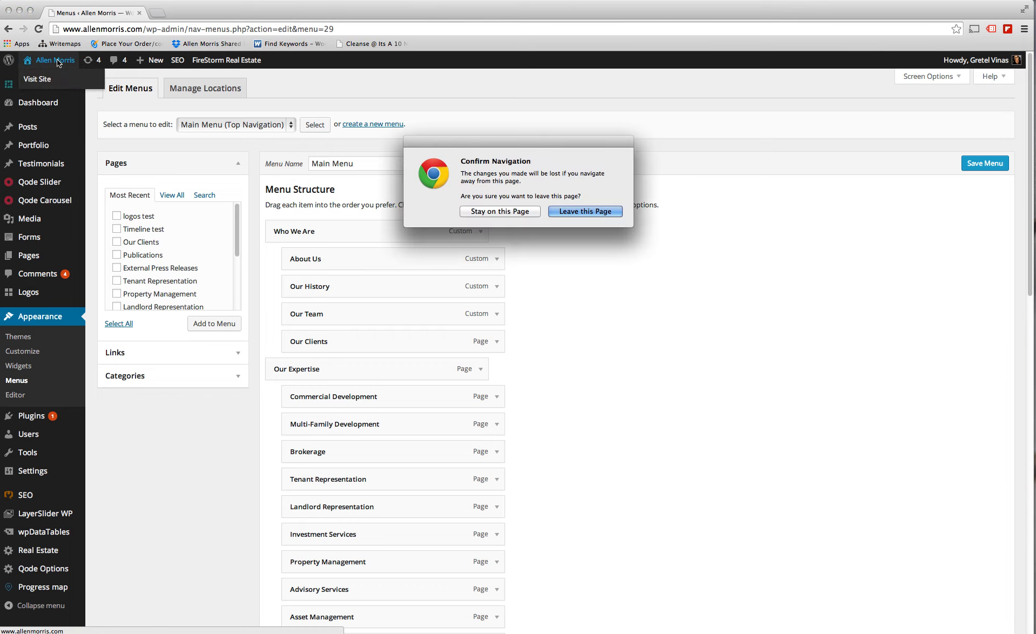
{"action": "left_click", "coordinate": [576, 214]}
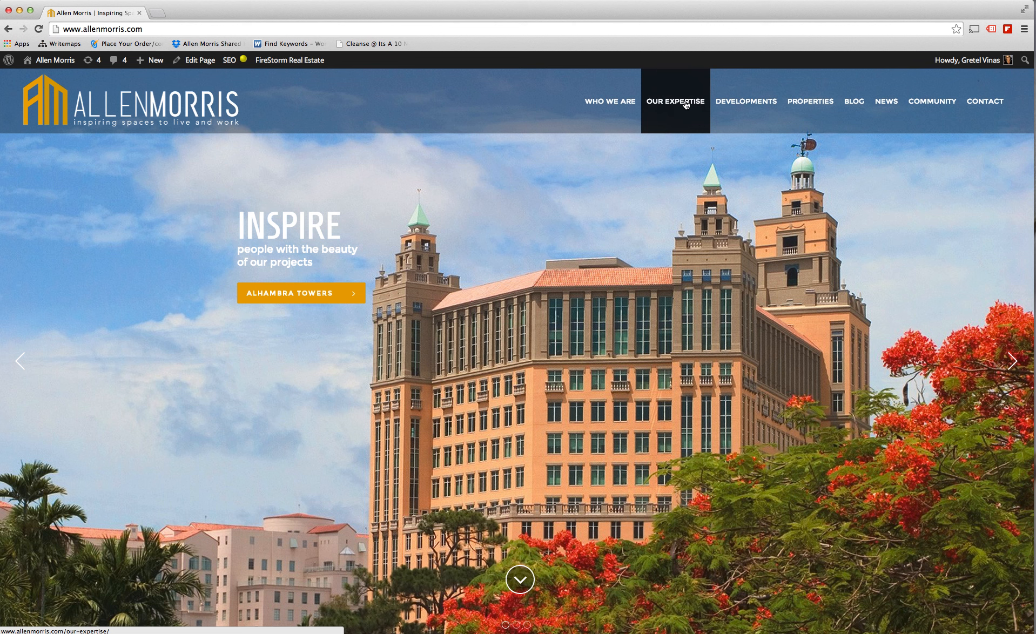
{"action": "mouse_move", "coordinate": [681, 106]}
{"action": "mouse_move", "coordinate": [738, 85]}
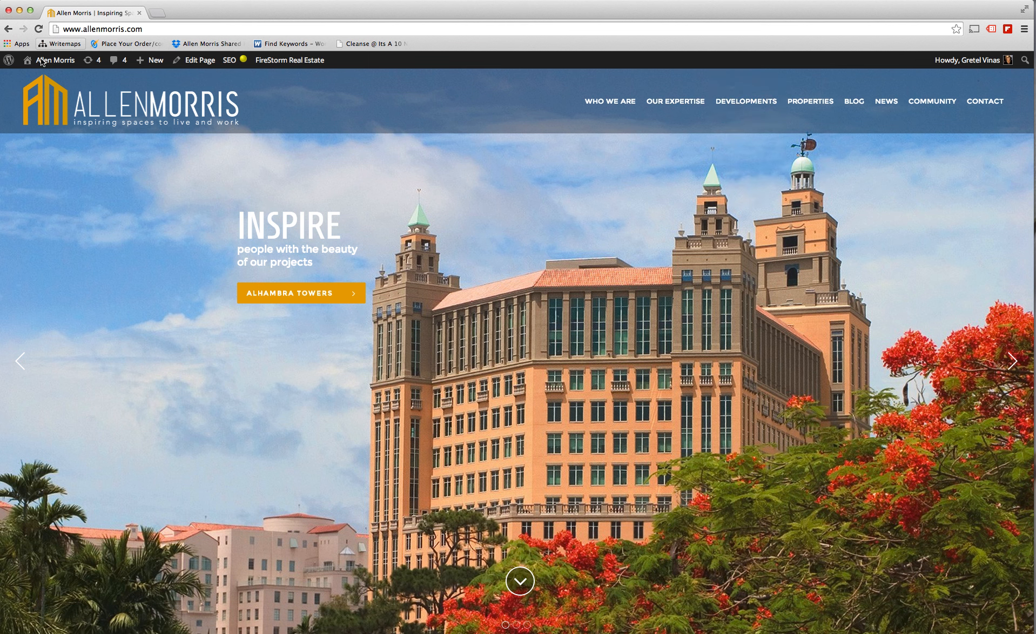
Return to the dashboard and open the Pembrook Commons property from the full Real Estate listings for editing.
{"action": "mouse_move", "coordinate": [47, 58]}
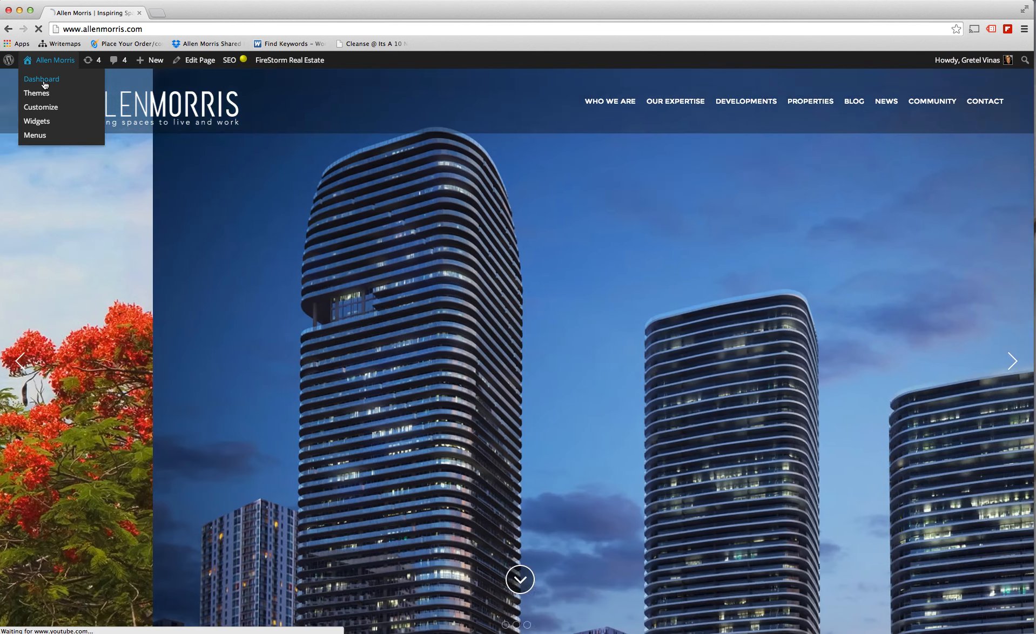
{"action": "left_click", "coordinate": [43, 83]}
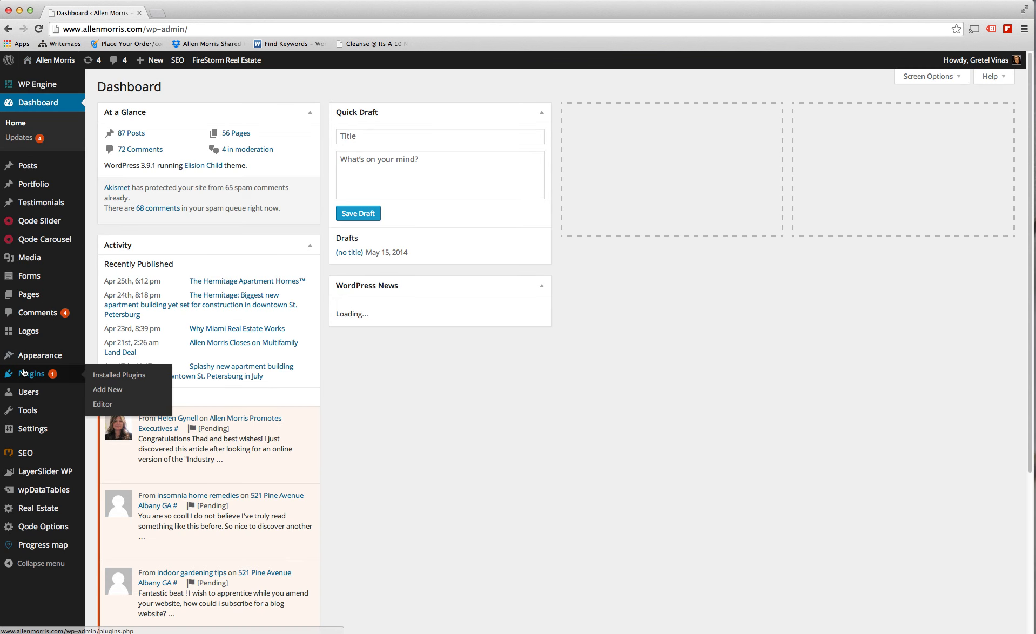
{"action": "mouse_move", "coordinate": [49, 516]}
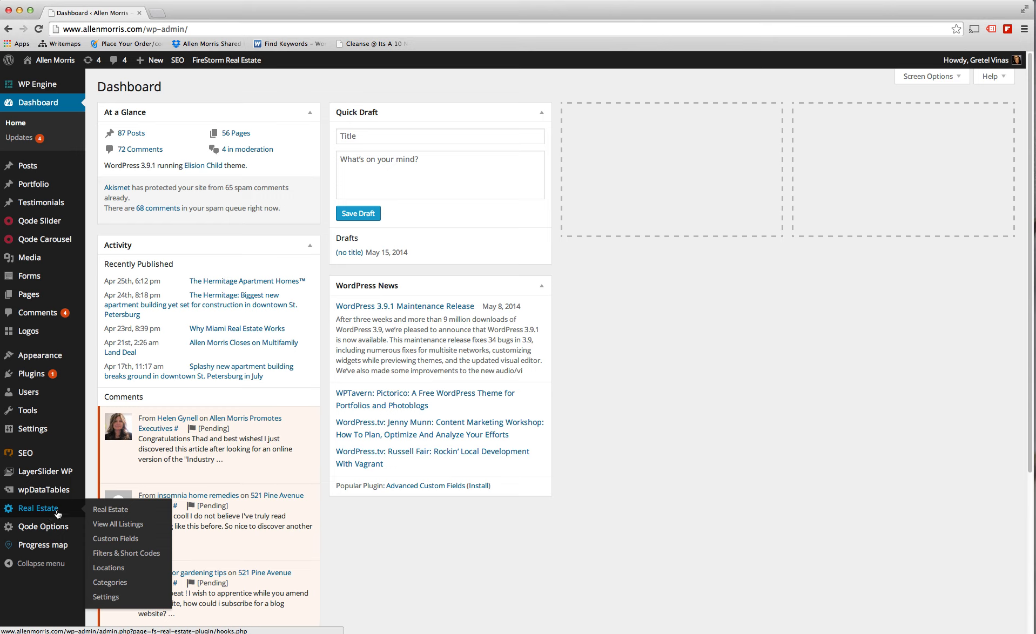
{"action": "left_click", "coordinate": [121, 527]}
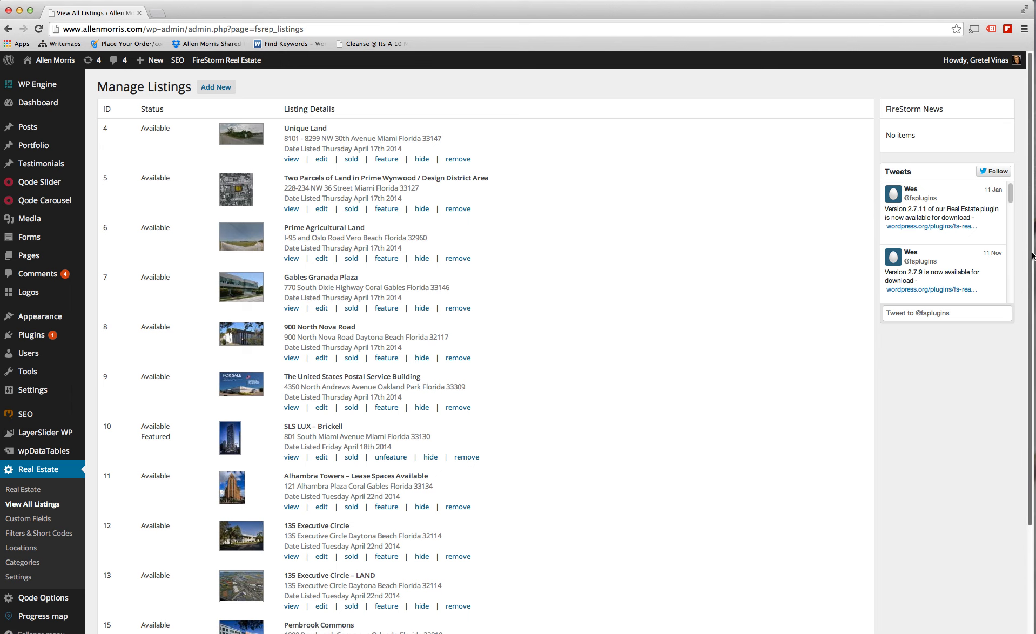
{"action": "scroll", "coordinate": [1030, 257], "scroll_direction": "down", "scroll_amount": 5}
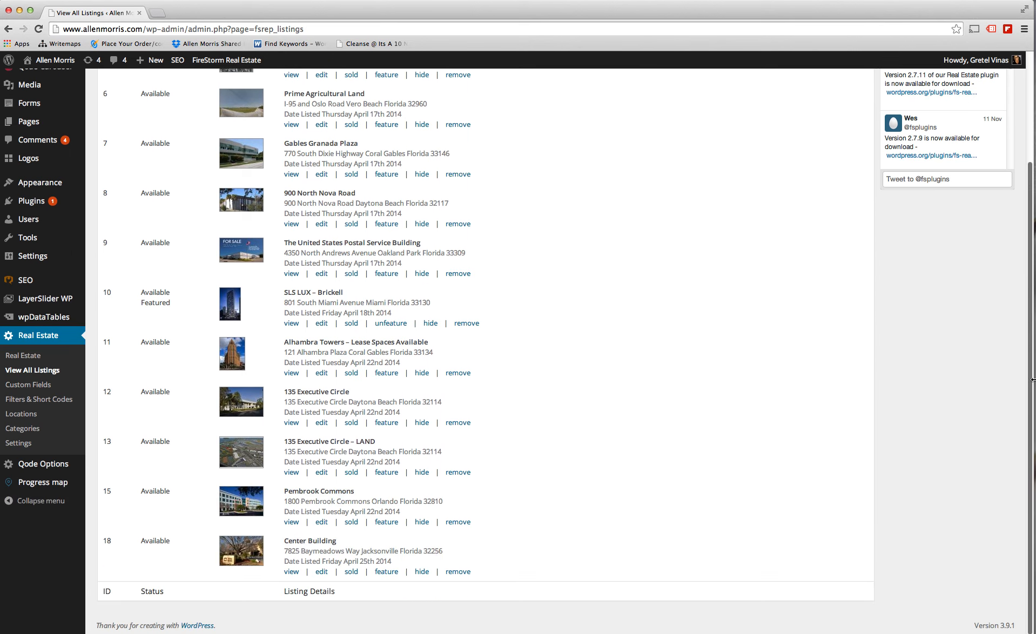
{"action": "left_click", "coordinate": [321, 522]}
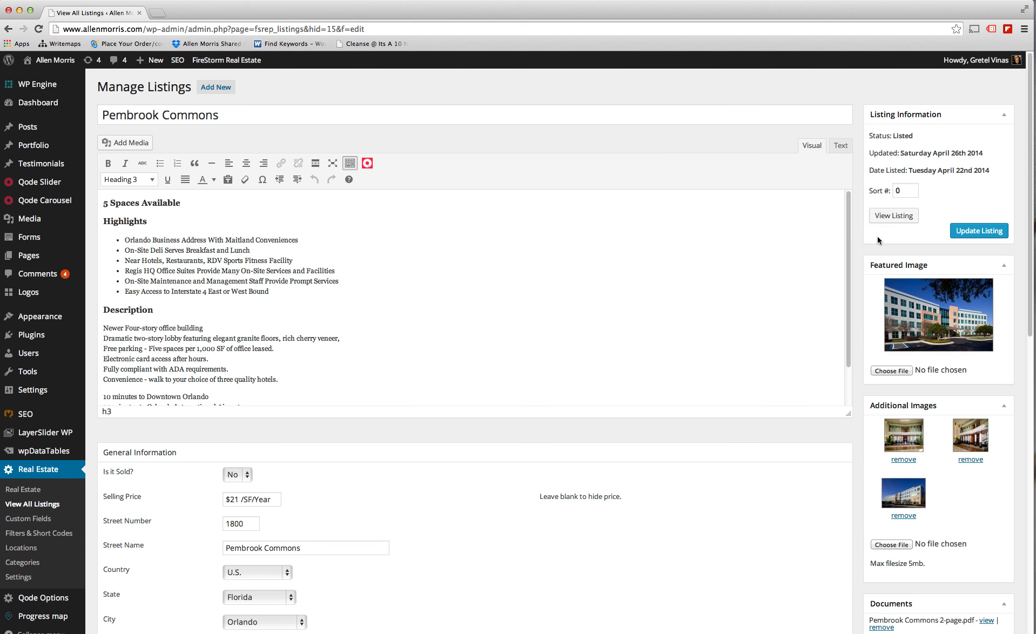
Change the last word of the Pembrook Commons listing's street name to "Drive" and update the listing.
{"action": "scroll", "coordinate": [848, 302], "scroll_direction": "down", "scroll_amount": 2}
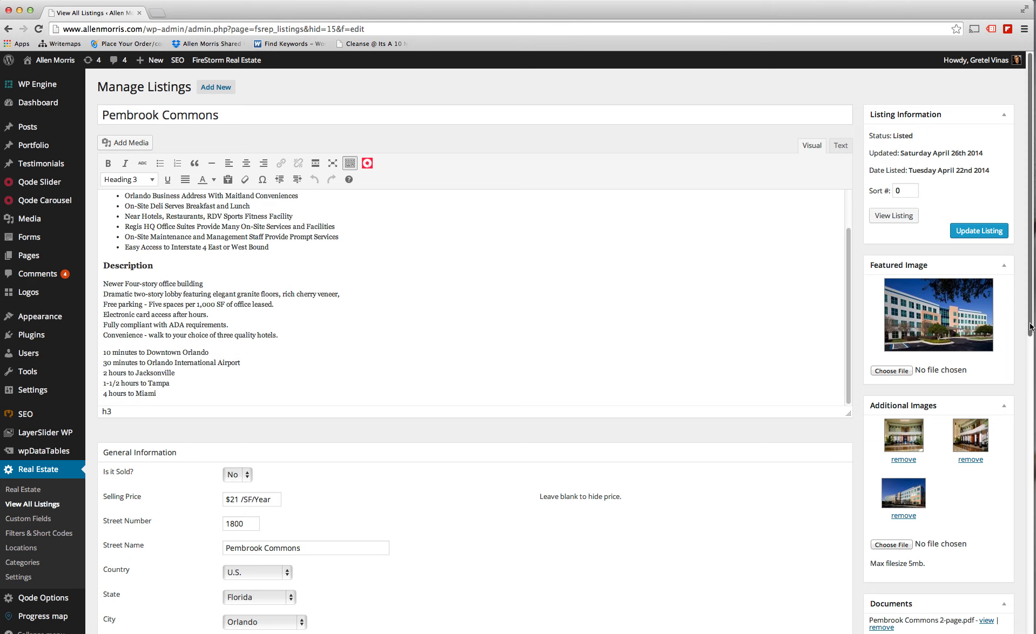
{"action": "left_click_drag", "start_coordinate": [1030, 326], "coordinate": [1027, 442]}
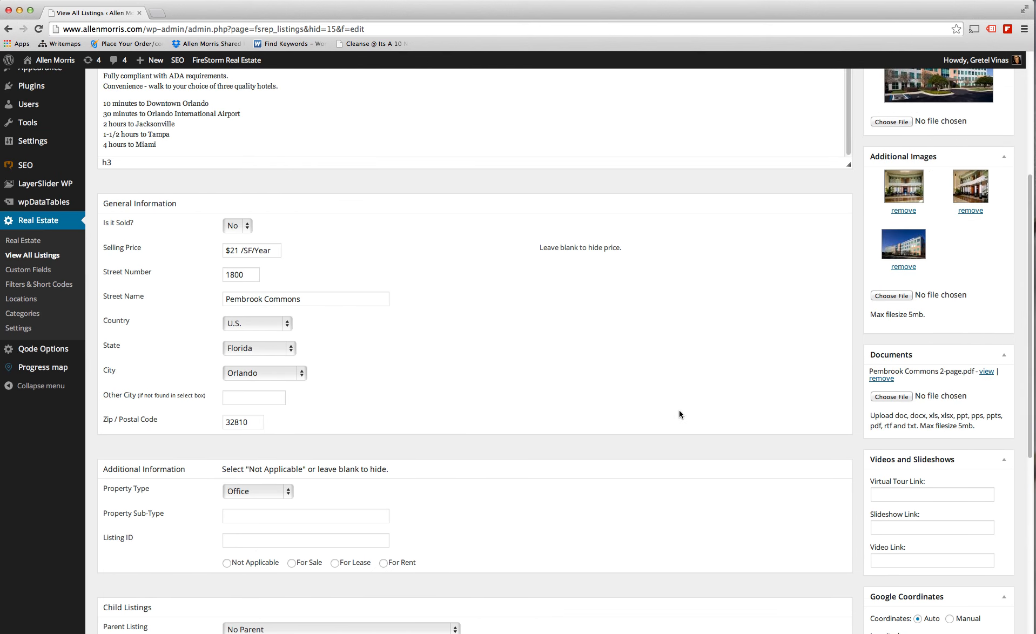
{"action": "left_click", "coordinate": [245, 275]}
{"action": "left_click_drag", "start_coordinate": [265, 298], "coordinate": [346, 299]}
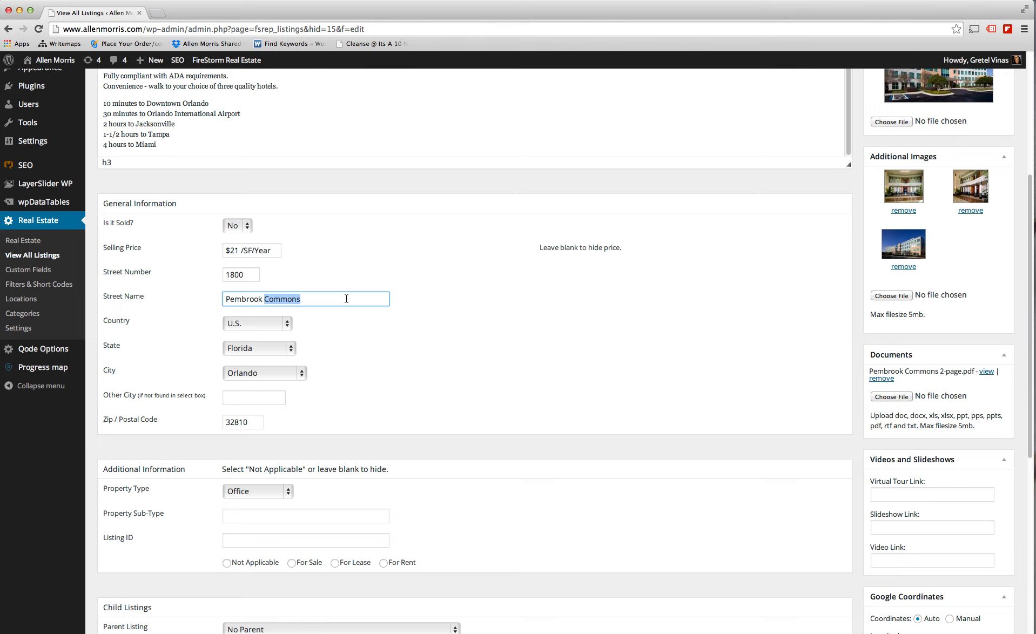
{"action": "type", "text": "Drive"}
{"action": "left_click_drag", "start_coordinate": [1030, 336], "coordinate": [1025, 218]}
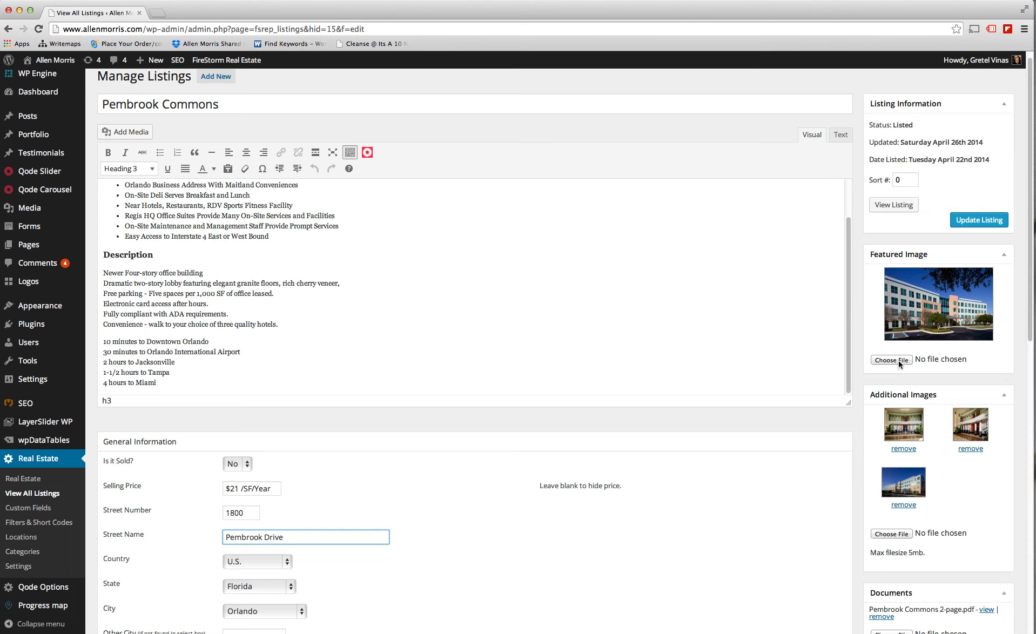
{"action": "left_click", "coordinate": [972, 225]}
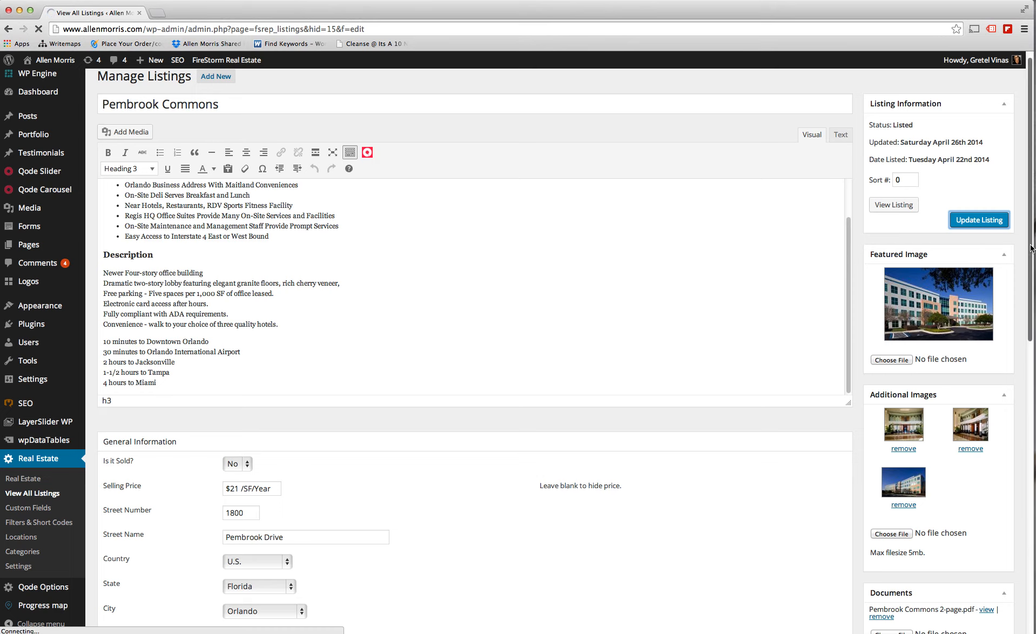
{"action": "left_click_drag", "start_coordinate": [1032, 248], "coordinate": [1028, 422]}
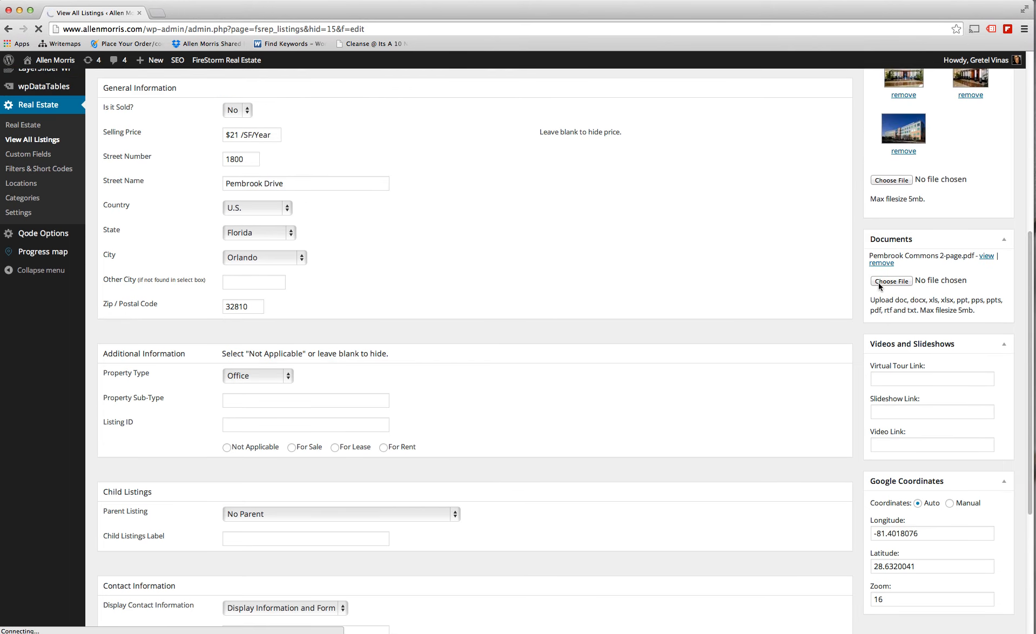